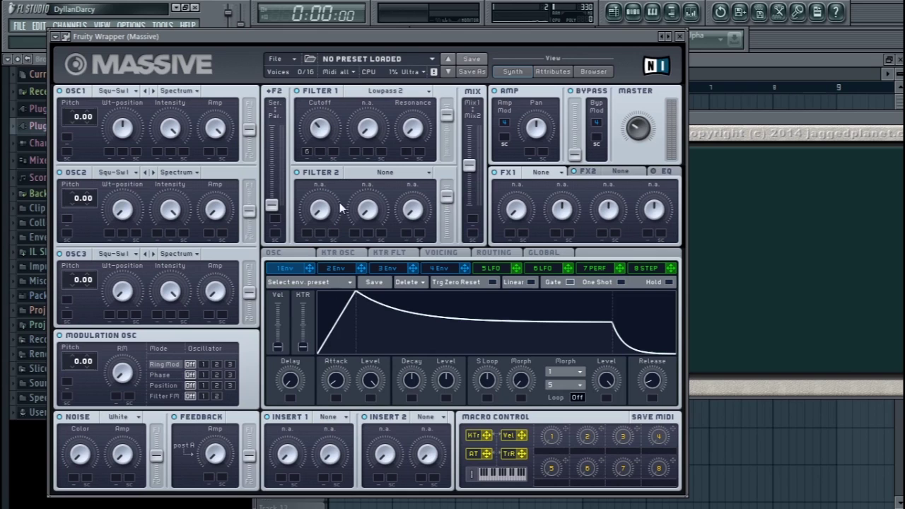
Look through the settings of the four envelopes, LFOs 5 and 6, performer 7 and stepper 8, ending on envelope 1.
click(439, 269)
click(387, 269)
click(336, 268)
click(282, 269)
click(491, 269)
click(542, 269)
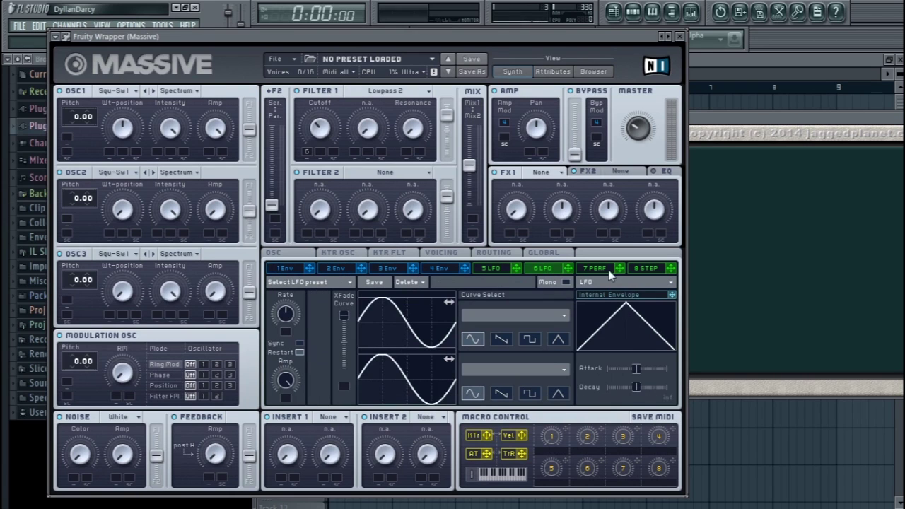
click(584, 270)
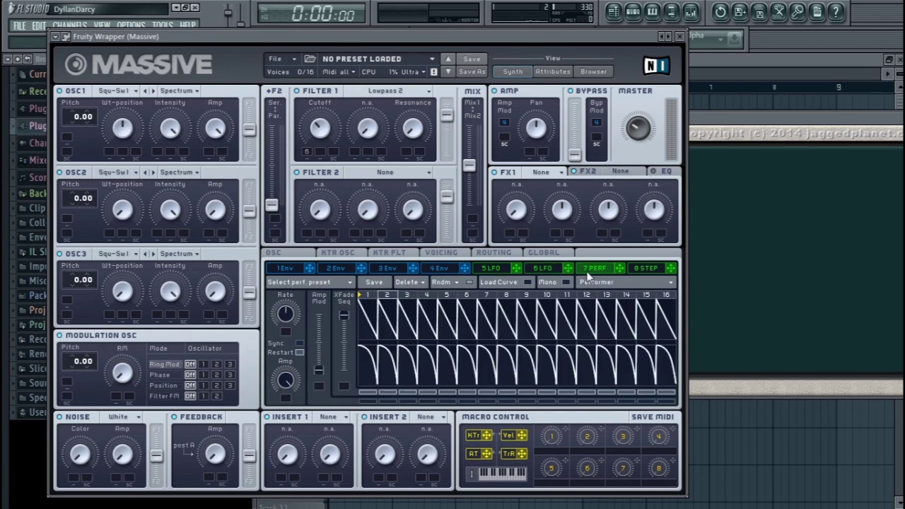
click(647, 267)
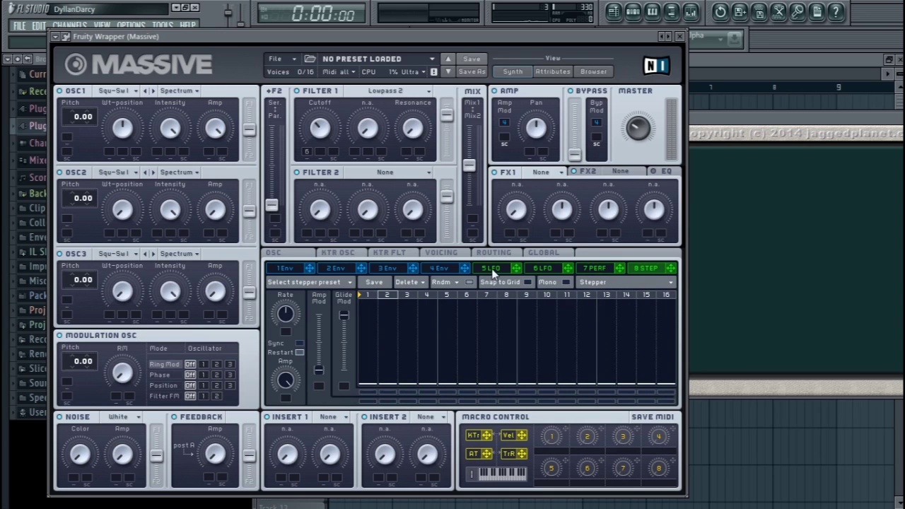
click(287, 270)
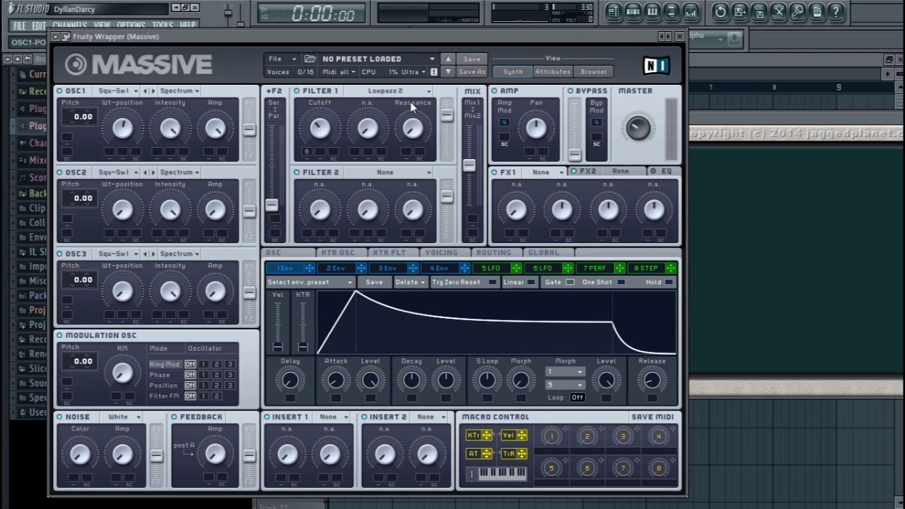
Raise Filter 1's cutoff and route oscillator 1 entirely to Filter 1.
drag(331, 126, 326, 73)
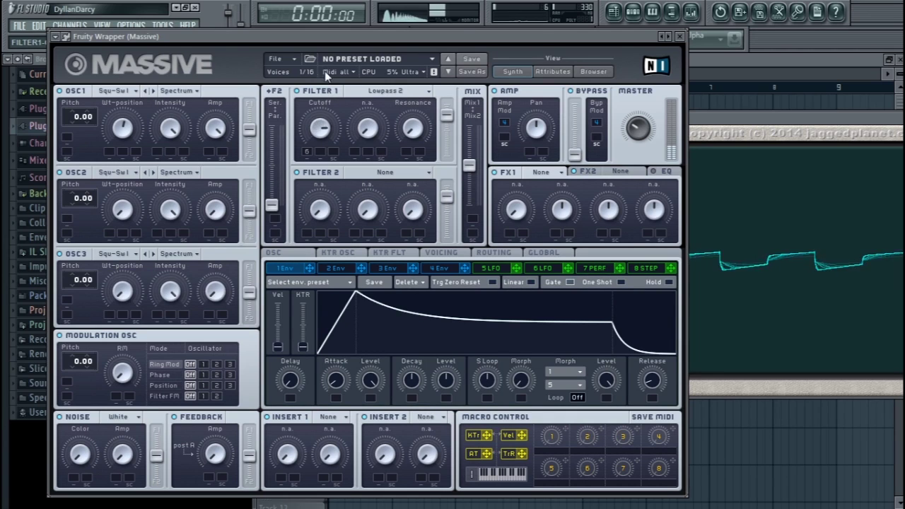
drag(249, 130, 269, 54)
drag(320, 128, 321, 132)
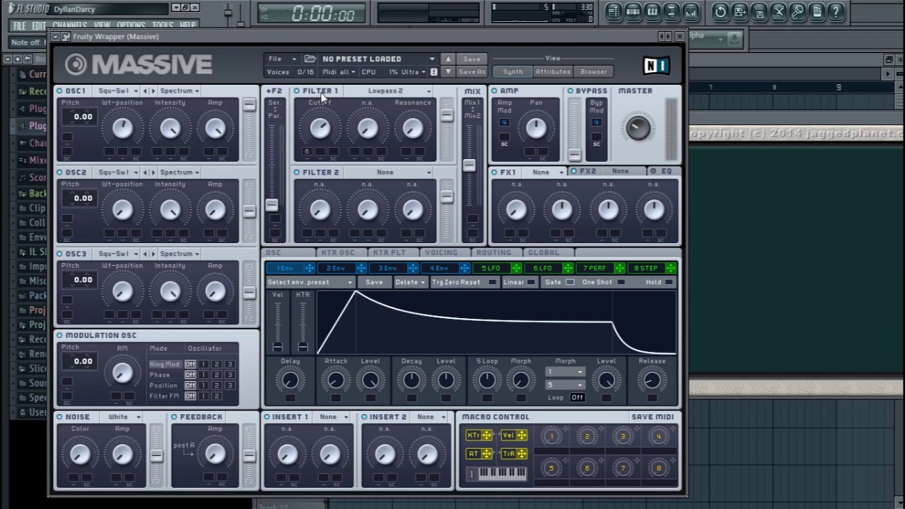
Remove the existing modulation from Filter 1's first cutoff slot and open the settings of LFO 5.
right_click(306, 149)
click(314, 163)
click(499, 270)
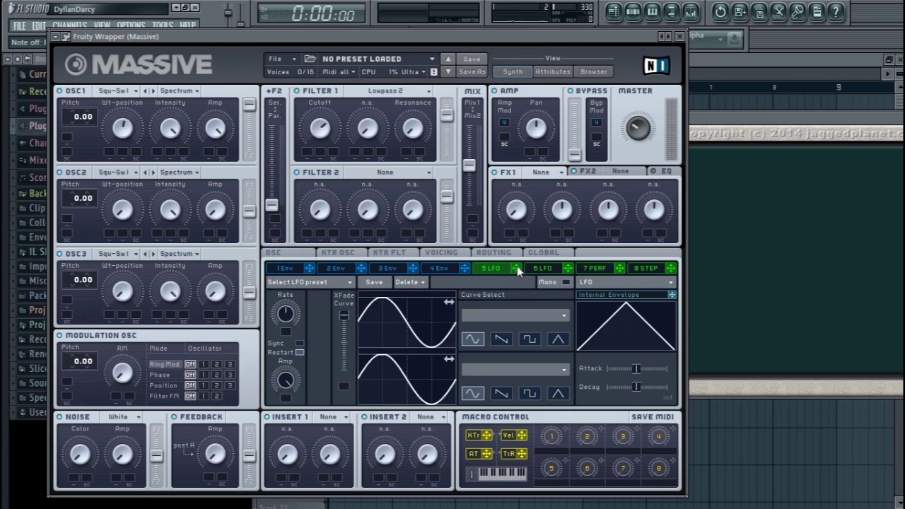
Try assigning LFO 5 to Filter 1's cutoff modulation slots and clear the assignment.
drag(516, 268, 310, 156)
right_click(310, 155)
click(323, 180)
right_click(307, 151)
click(319, 164)
Assign LFO 5 to Filter 1's cutoff, lower the cutoff to about mid-range, set an upward modulation range and play a test note.
drag(517, 269, 306, 152)
drag(314, 125, 315, 143)
drag(307, 156, 308, 162)
drag(307, 151, 318, 108)
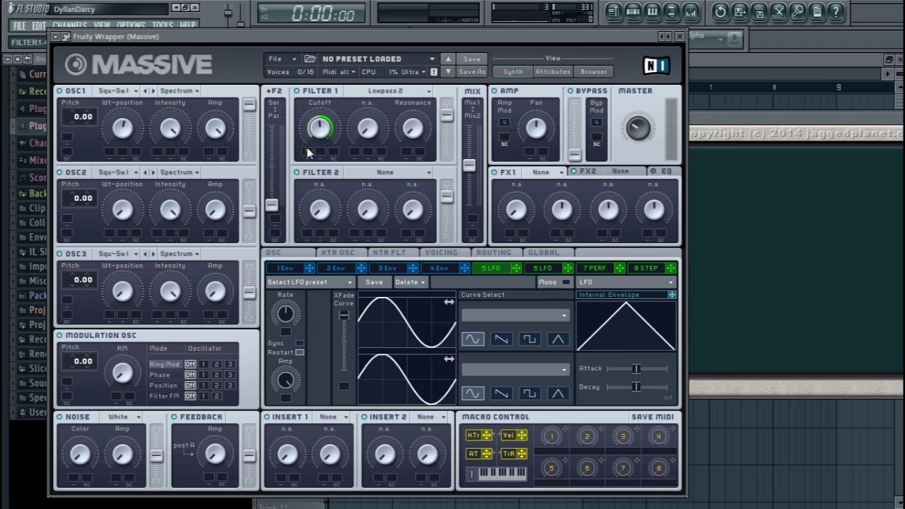
key(n)
Assign envelope 3 to Filter 1's cutoff in place of LFO 5, clear that assignment and open envelope 1.
click(293, 271)
click(437, 268)
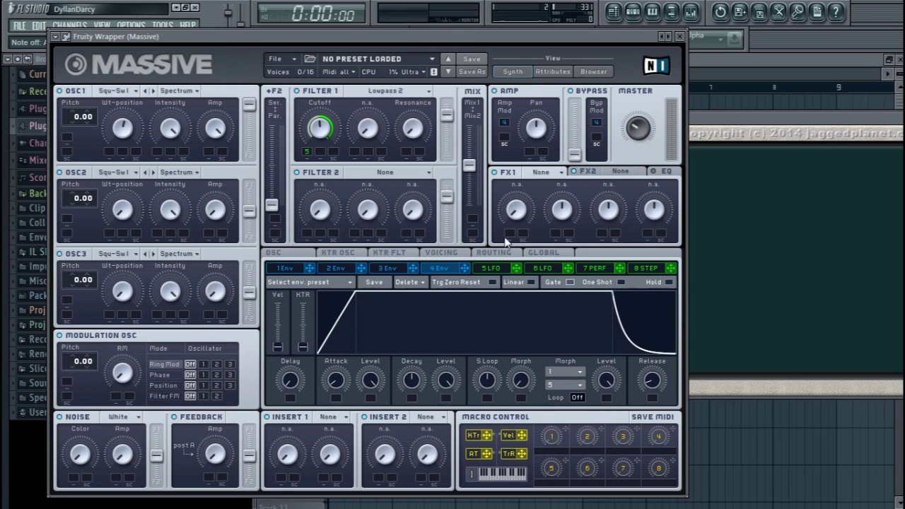
click(400, 273)
drag(412, 268, 308, 151)
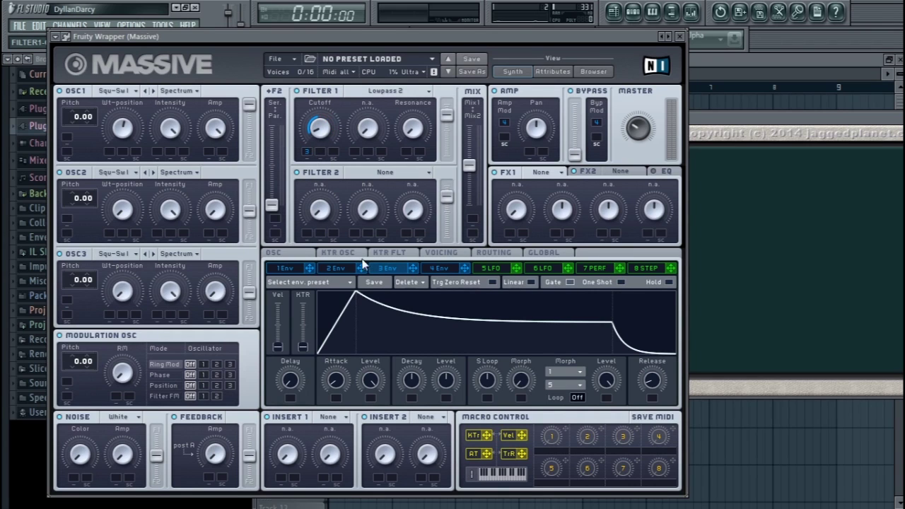
right_click(307, 153)
click(320, 182)
click(282, 271)
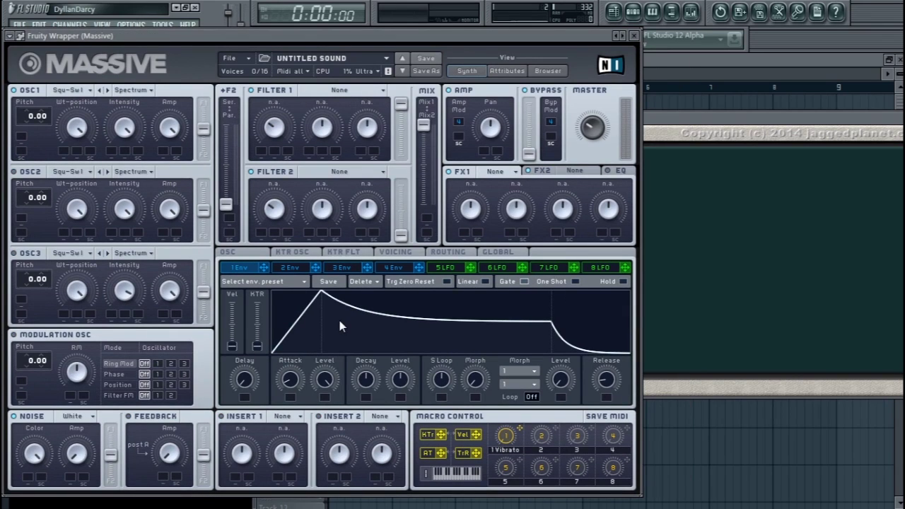
Examine the factory presets available for envelope 1 and the list of presets that can be deleted.
click(261, 280)
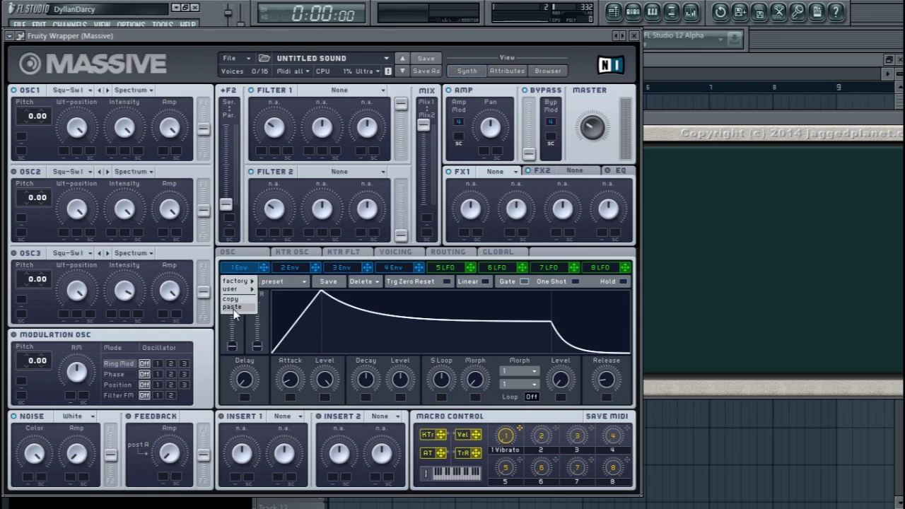
mouse_move(236, 280)
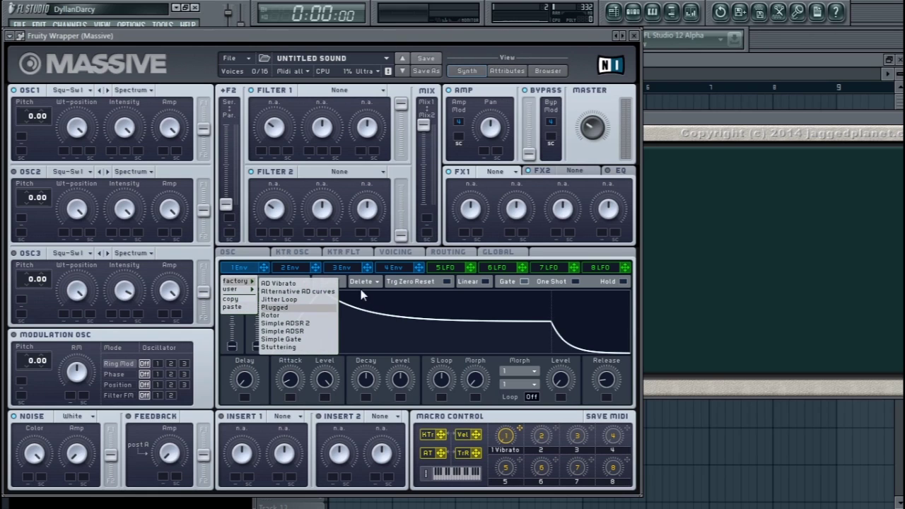
click(377, 281)
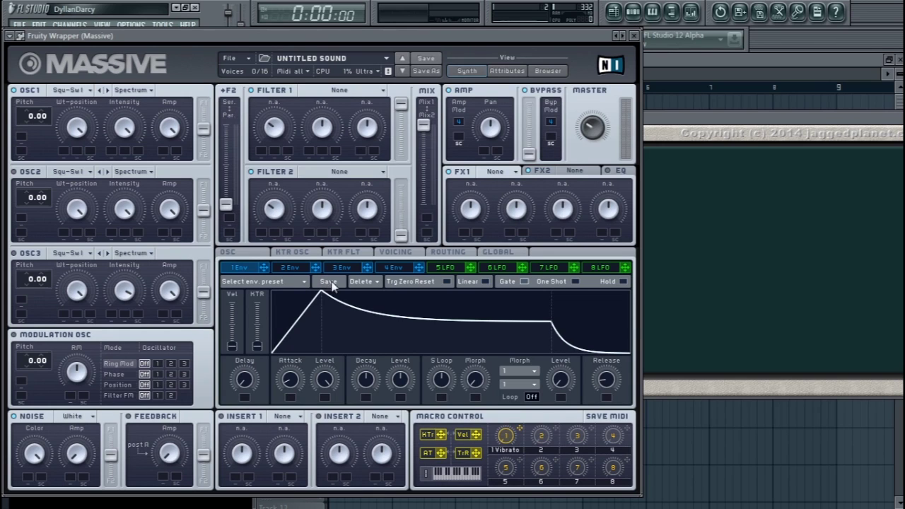
click(378, 283)
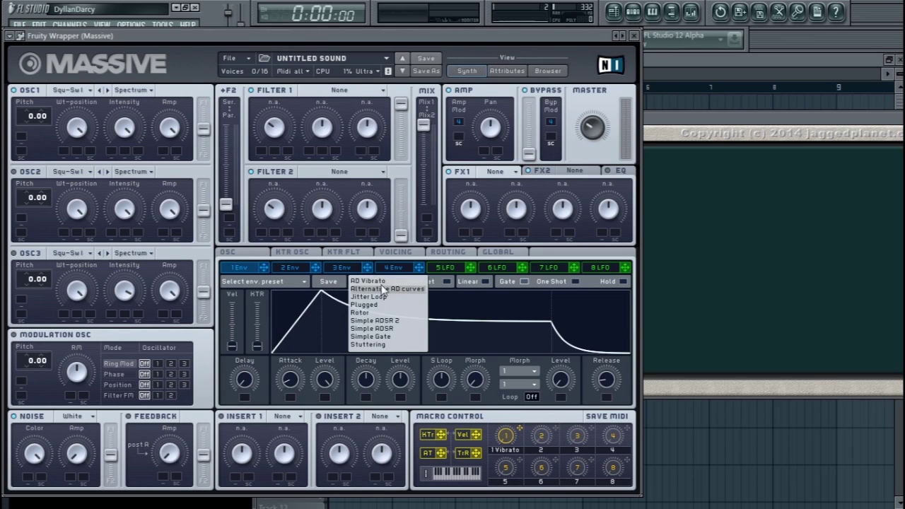
click(318, 312)
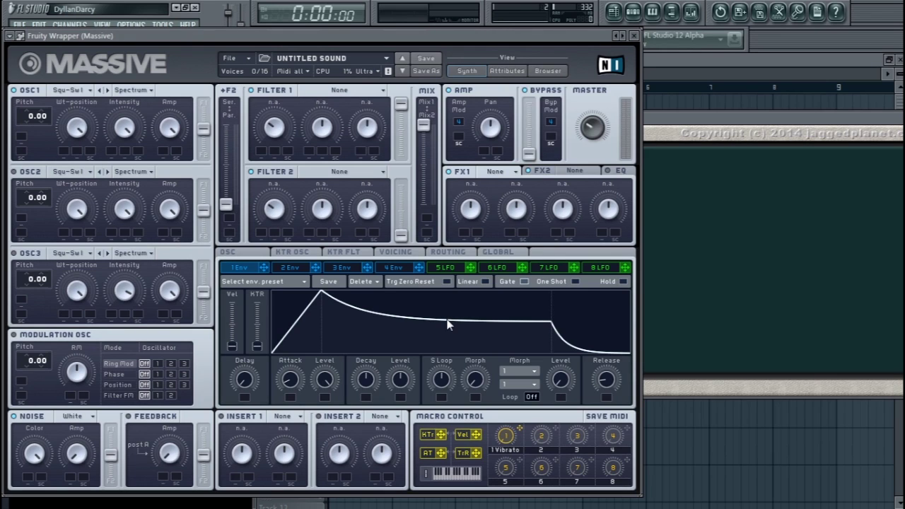
Lengthen envelope 1's release to slightly past the middle of its range.
drag(608, 380, 619, 339)
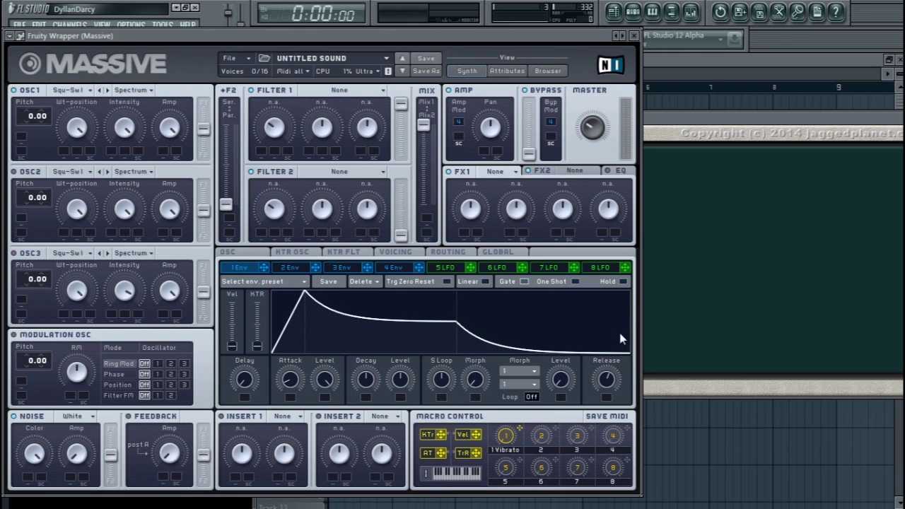
drag(609, 389, 610, 380)
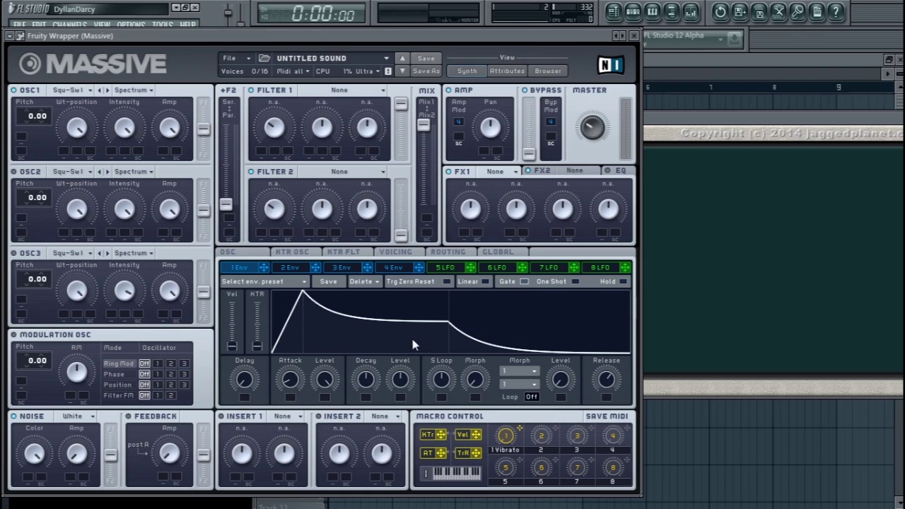
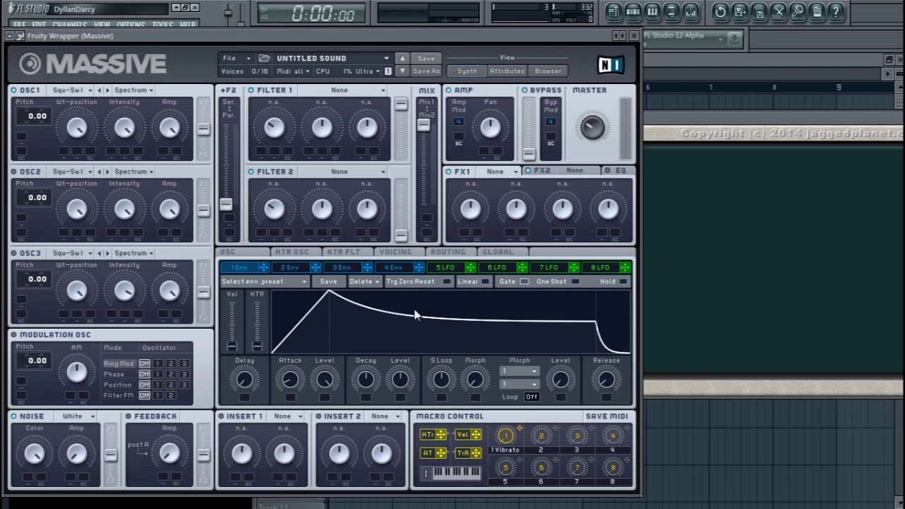
Switch envelope 1's Linear option on and off repeatedly to compare the straight and curved decay, leaving it off.
click(485, 281)
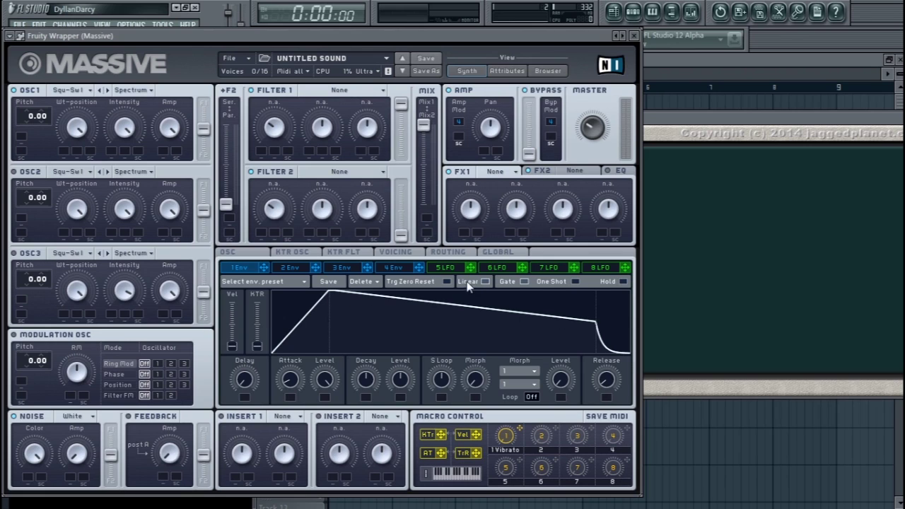
click(485, 281)
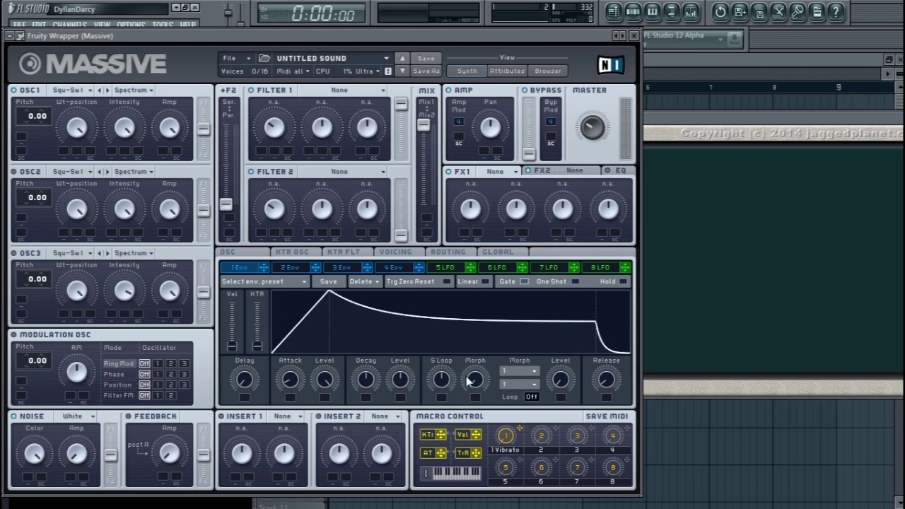
click(486, 282)
click(485, 282)
click(485, 281)
click(486, 281)
click(485, 282)
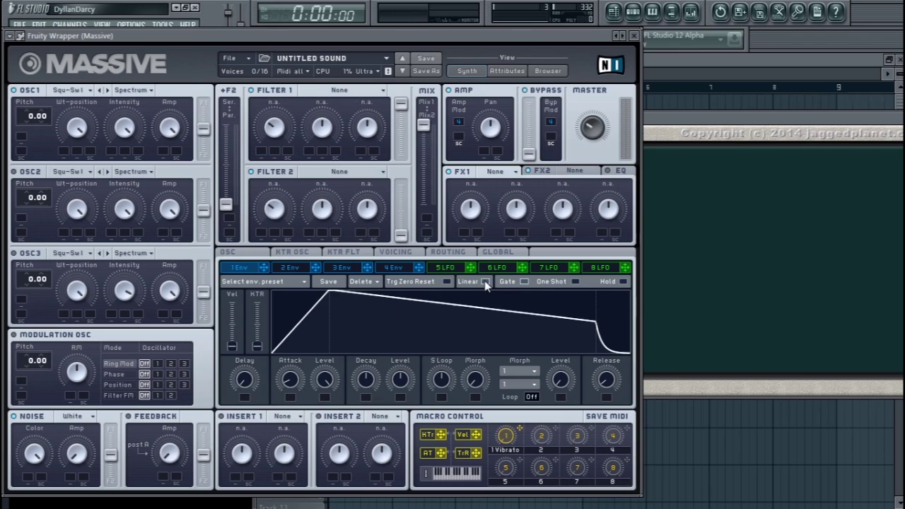
click(486, 281)
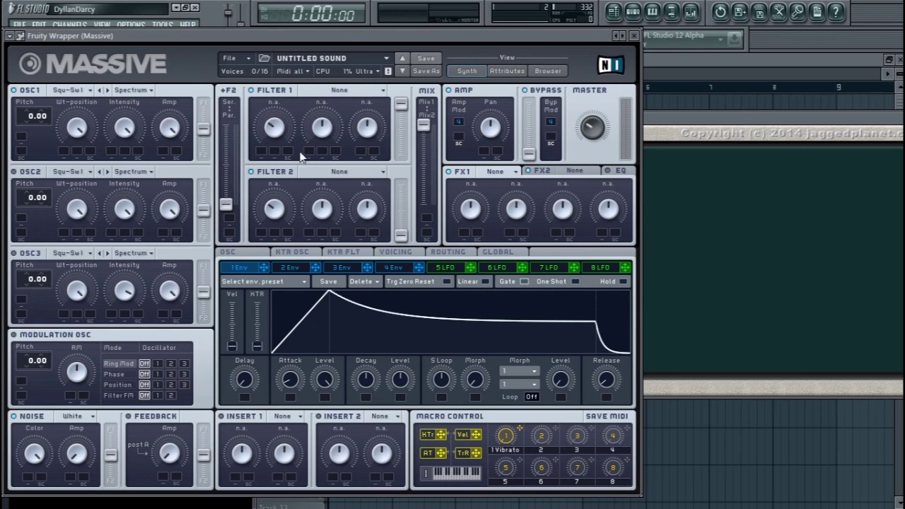
Open envelope 4, set its decay time to about 0.26 and lower its decay level to 0.
click(391, 268)
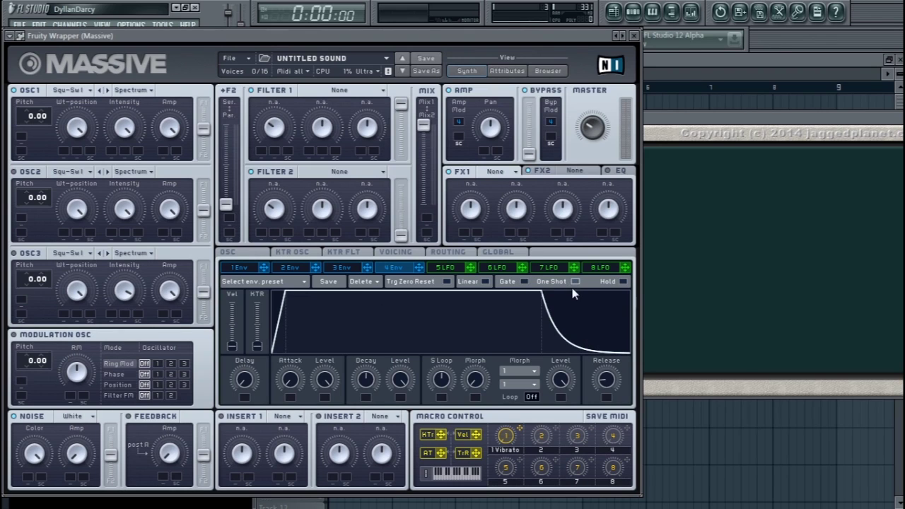
drag(242, 37, 243, 62)
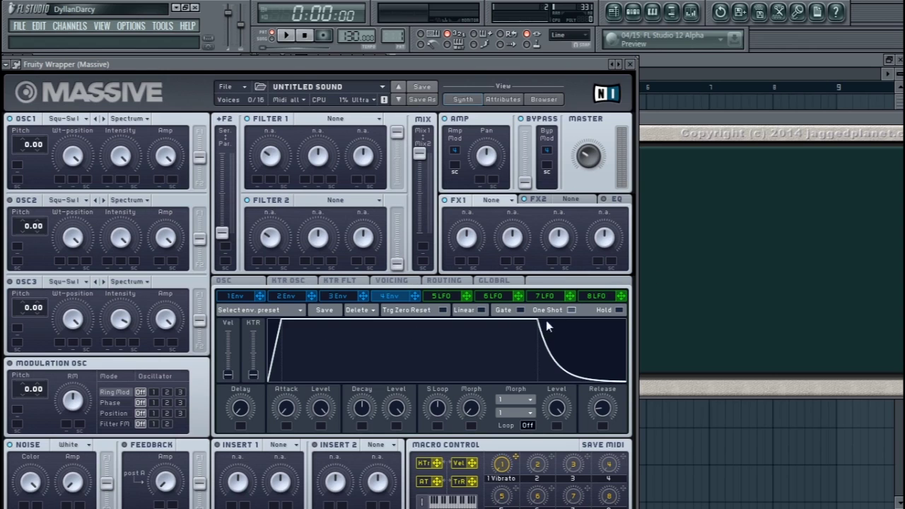
drag(398, 410, 371, 414)
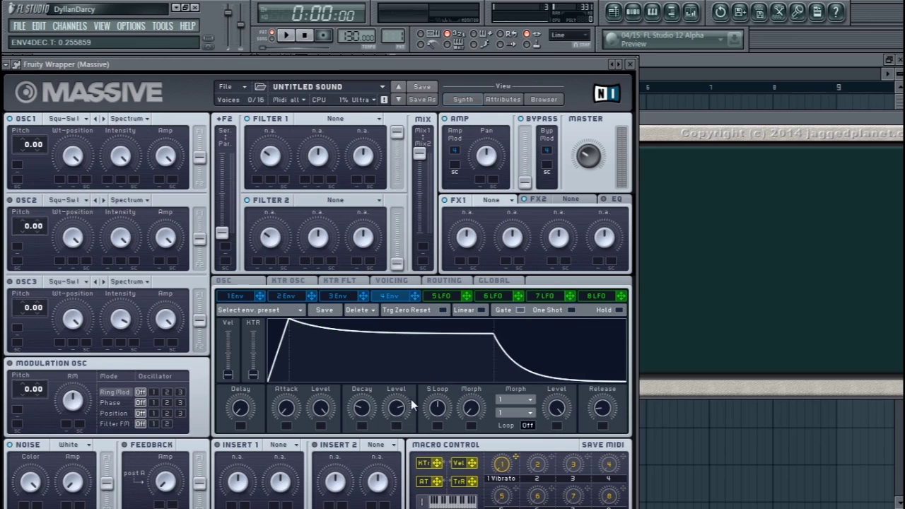
drag(396, 409, 396, 446)
mouse_move(400, 507)
mouse_down()
mouse_move(404, 455)
mouse_move(397, 501)
mouse_up()
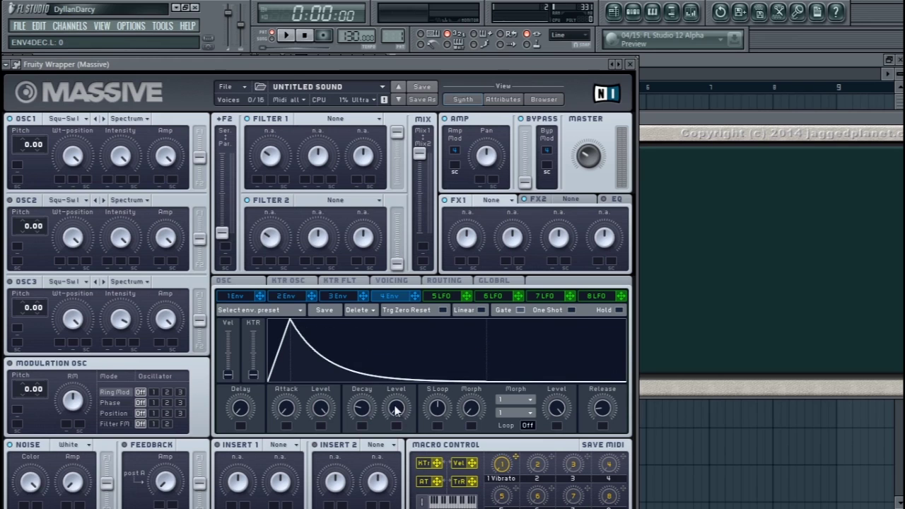
Play test notes with envelope 4's decay time at 0, then at a longer setting, and finally at a moderate one.
drag(362, 408, 370, 438)
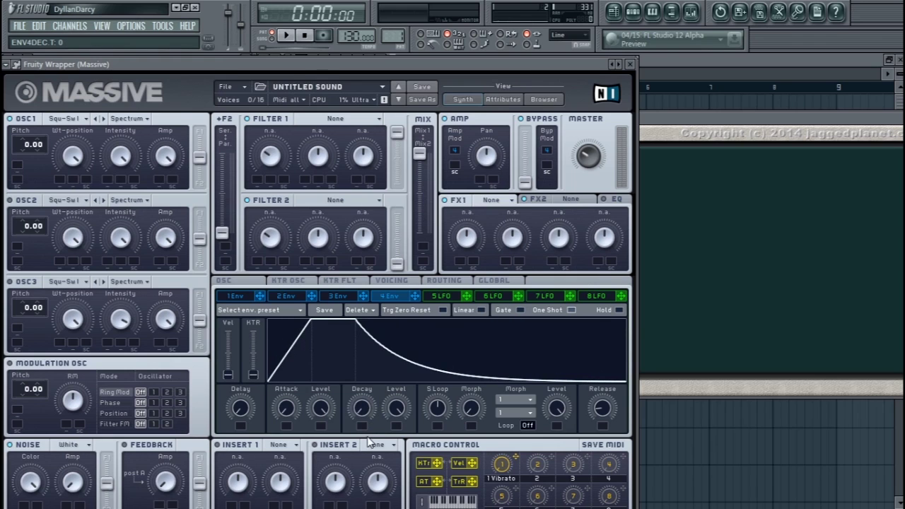
key(m)
drag(361, 418, 378, 353)
key(m)
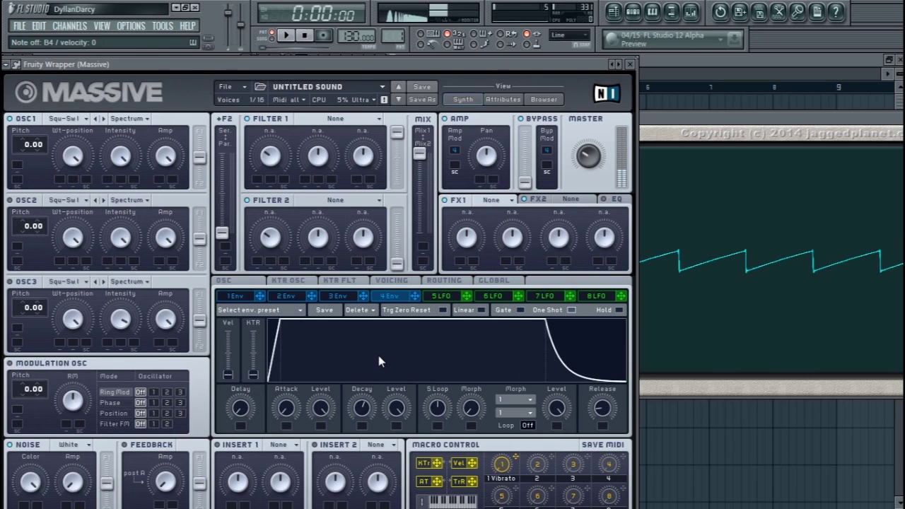
drag(373, 406, 360, 427)
key(m)
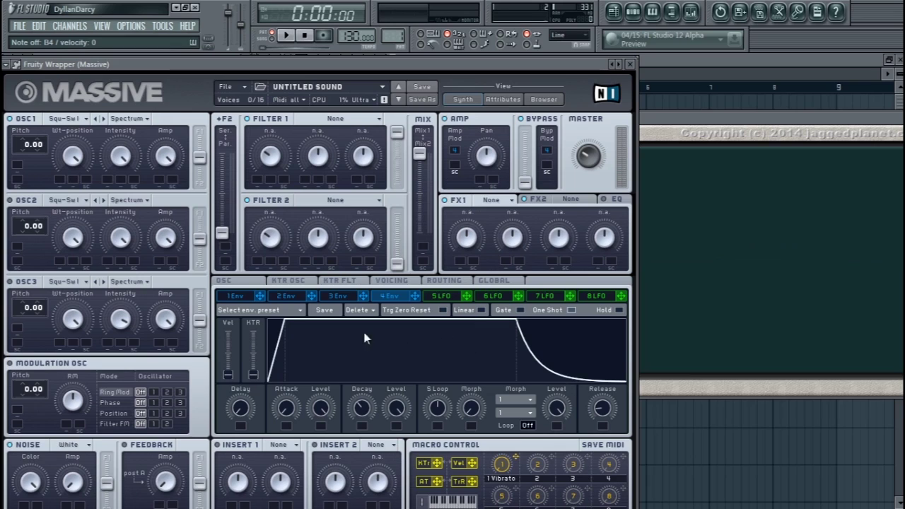
Switch envelope 4 to Hold mode and set its S Loop time to about 0.54.
click(619, 310)
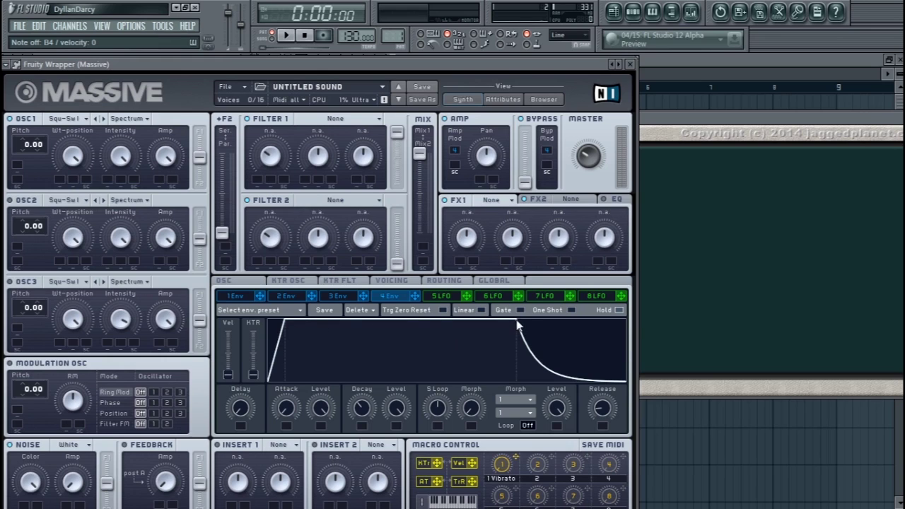
drag(362, 405, 361, 400)
drag(399, 402, 438, 401)
scroll(438, 407, up, 1)
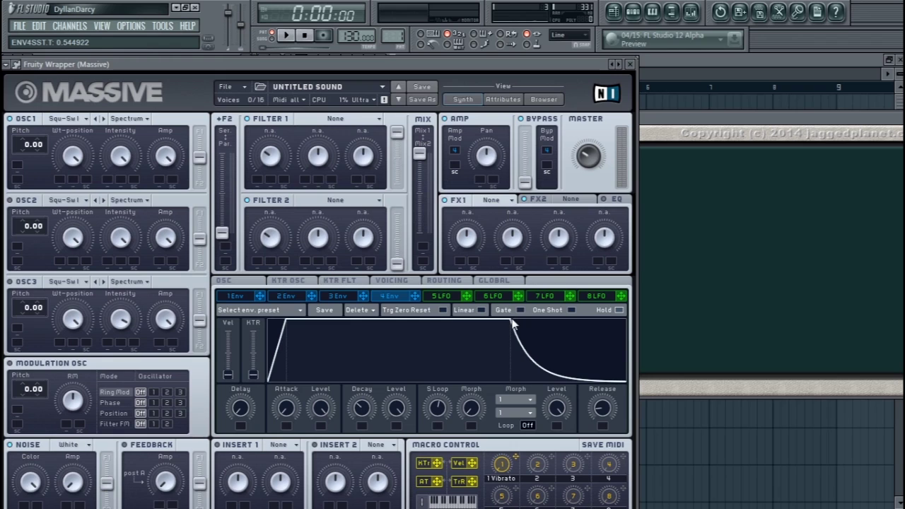
Reduce envelope 4's decay time to zero and play test notes to compare the held length.
key(m)
drag(514, 323, 356, 414)
key(v)
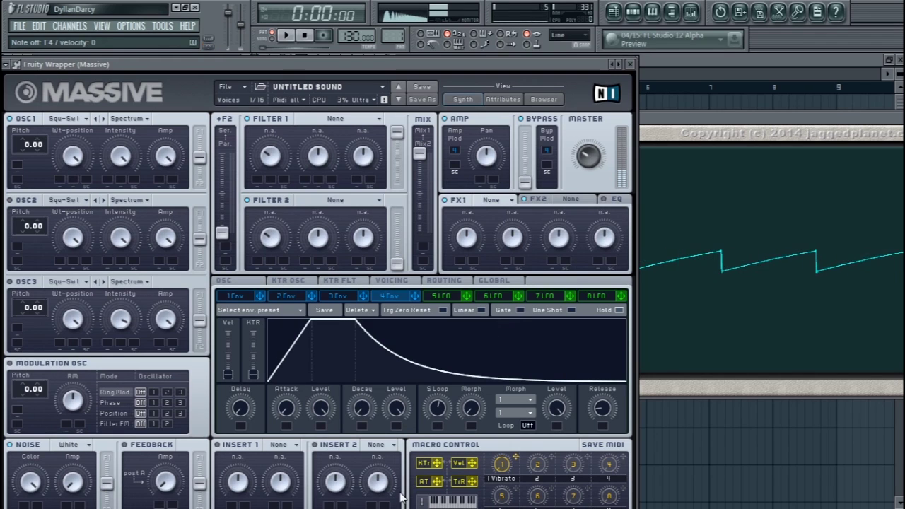
key(z)
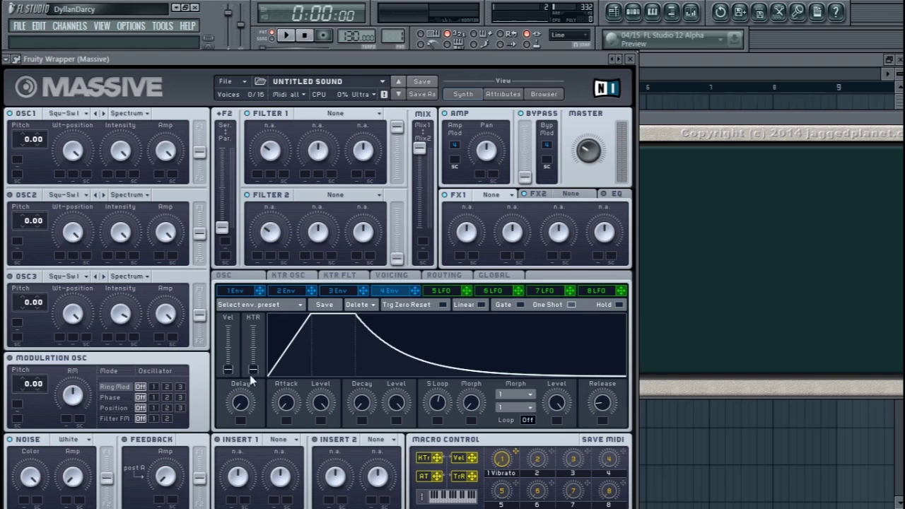
Raise envelope 4's velocity slider to near its maximum.
drag(230, 372, 229, 302)
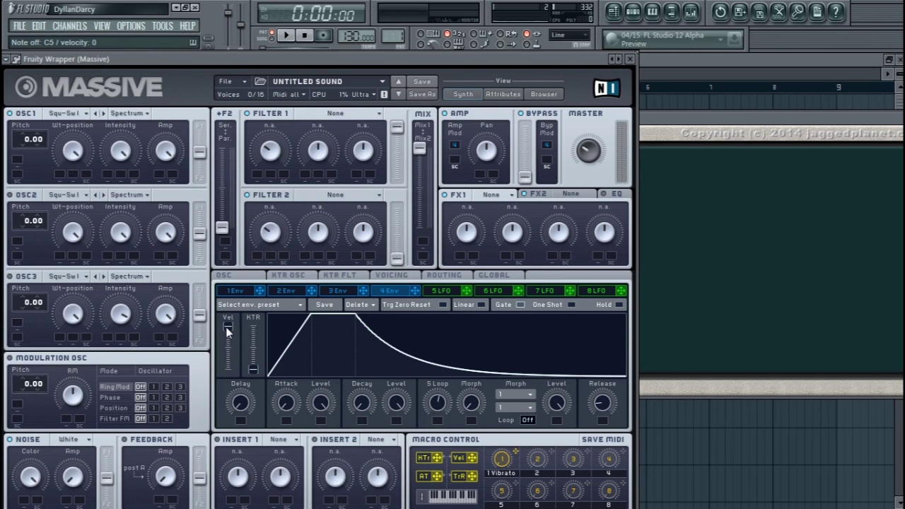
Set envelope 4's velocity slider to 0 and raise its KTR slider to near its maximum.
drag(227, 327, 251, 431)
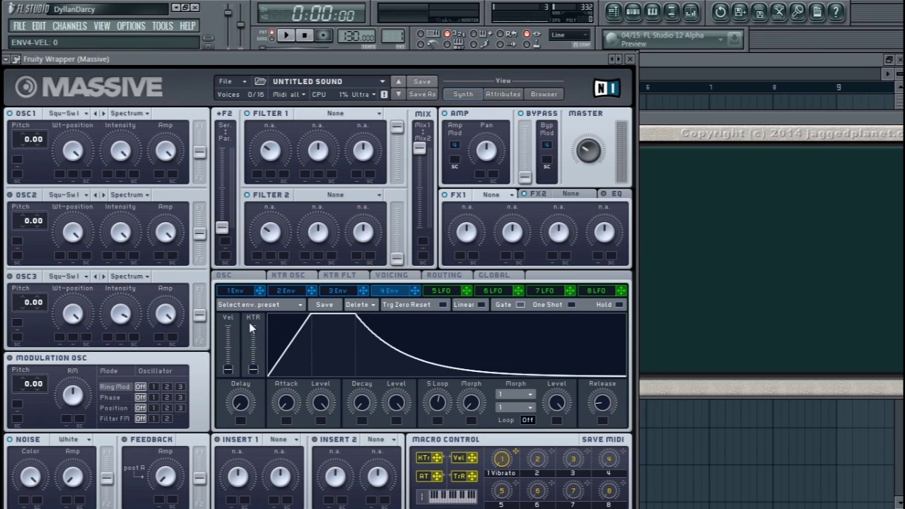
drag(250, 374, 250, 336)
click(227, 371)
Play test notes in high and low octaves to compare how key tracking affects envelope 4.
key(i)
key(y)
key(r)
key(i)
key(y)
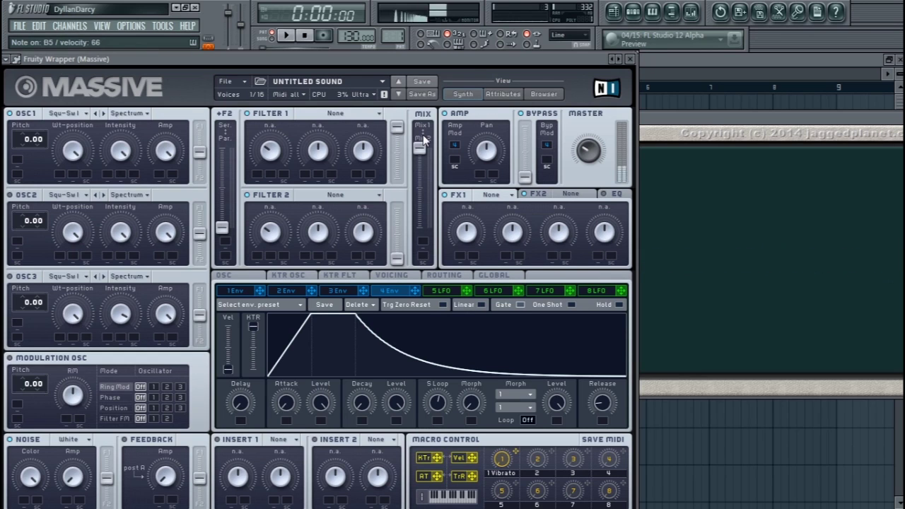
key(m)
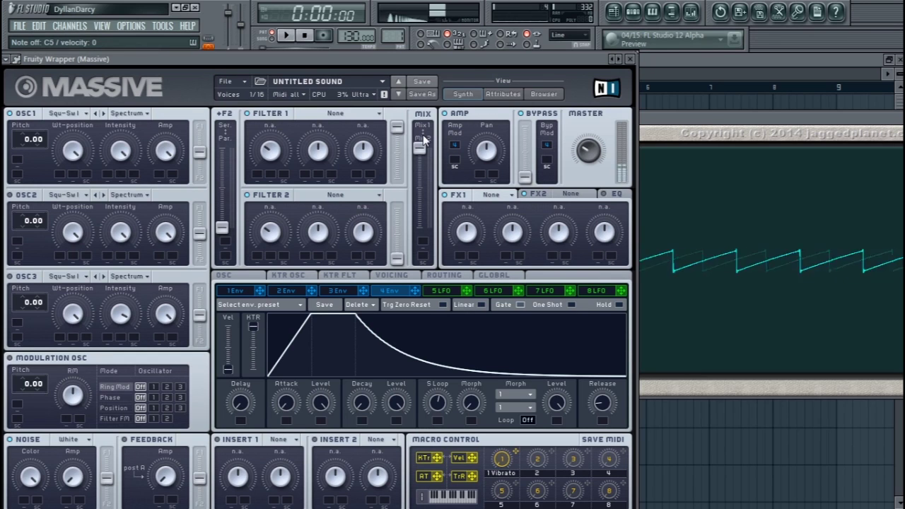
key(z)
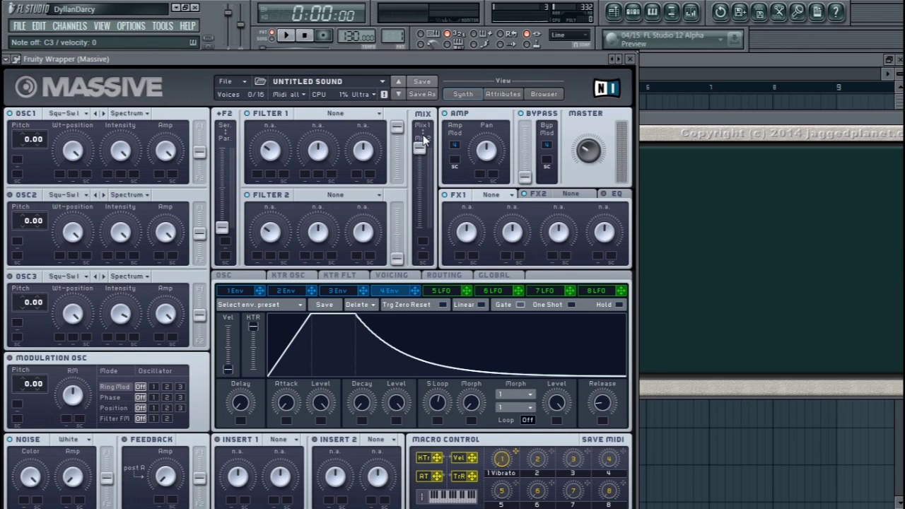
key(z)
key(z)
Reset envelope 4's KTR slider to 0, play low test notes, and set the decay time to about 0.045.
drag(253, 328, 251, 411)
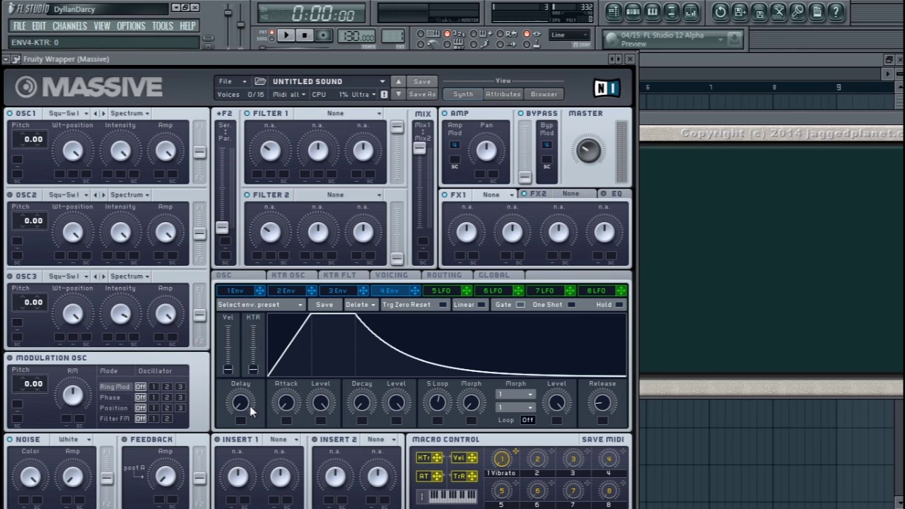
key(z)
key(z)
mouse_move(239, 411)
mouse_down()
mouse_move(239, 386)
mouse_move(240, 412)
mouse_up()
mouse_move(361, 402)
mouse_down()
mouse_move(360, 372)
mouse_move(360, 398)
mouse_up()
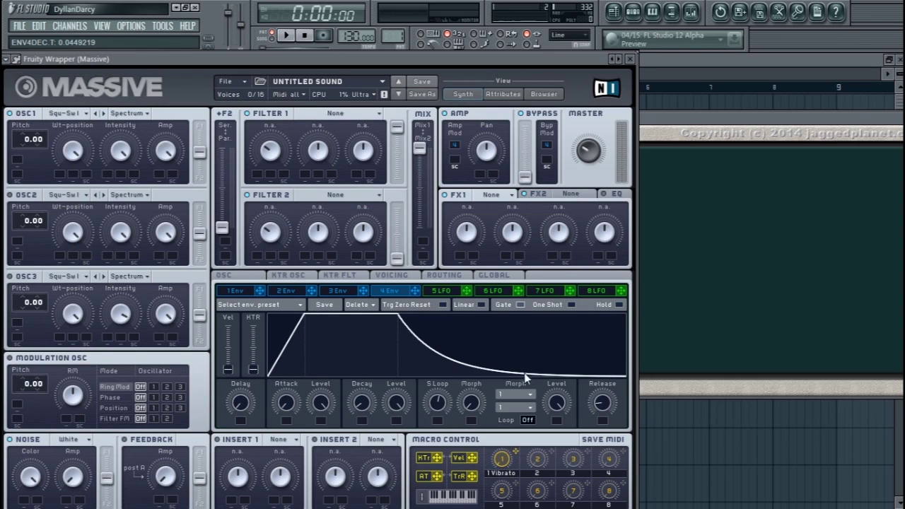
Try envelope 4's delay at about 0.06, at a shorter setting, and at a long setting.
drag(247, 403, 242, 402)
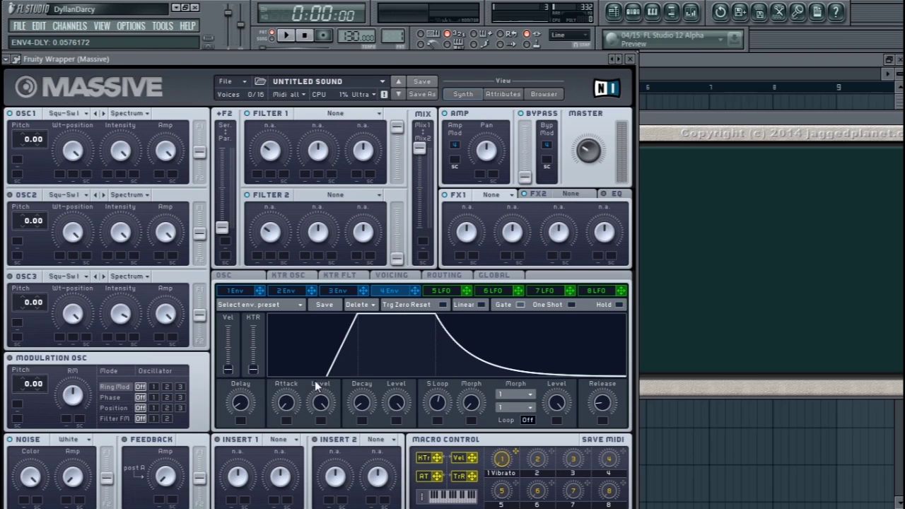
drag(240, 403, 239, 412)
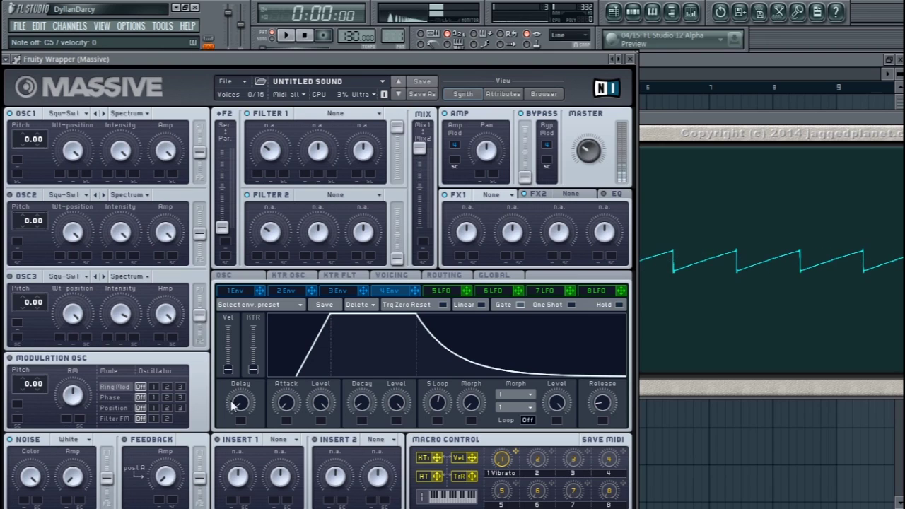
drag(239, 415, 249, 365)
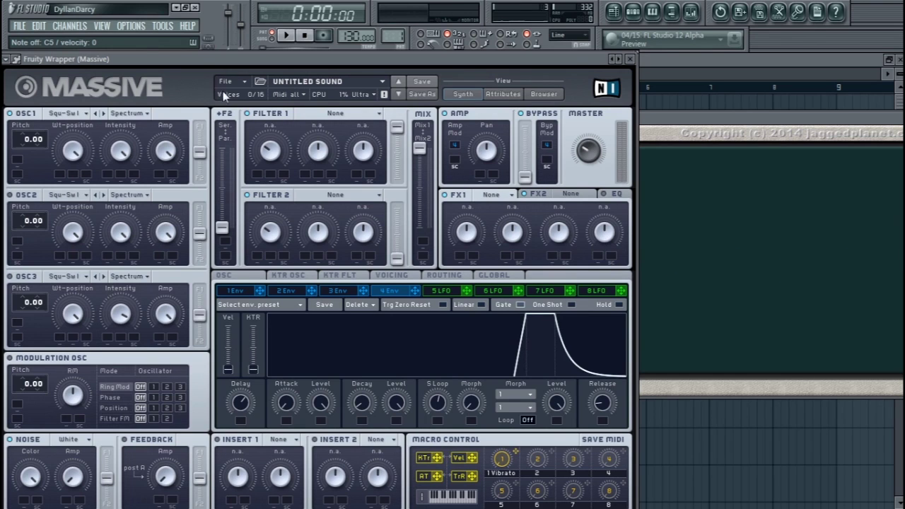
drag(219, 60, 220, 64)
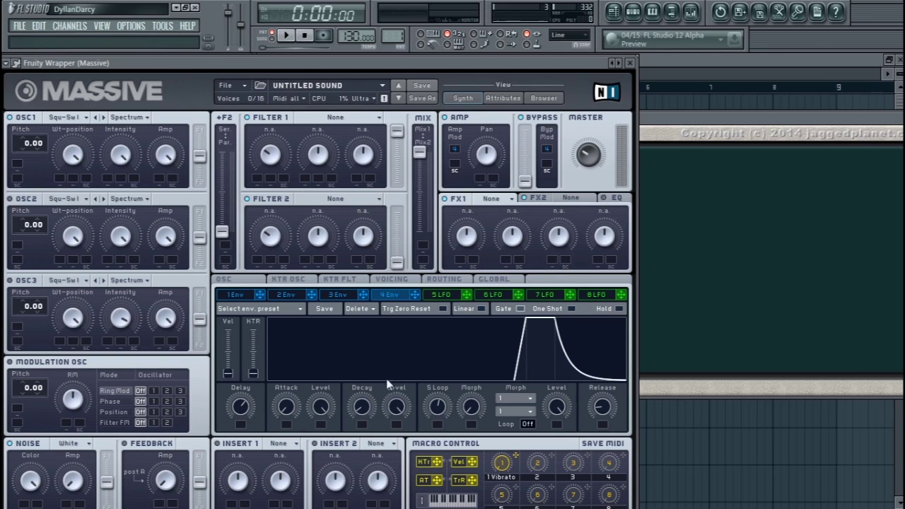
Play test notes with envelope 4's delay at 0 and at about 0.47, and return the delay to 0.
drag(244, 410, 267, 504)
key(z)
key(z)
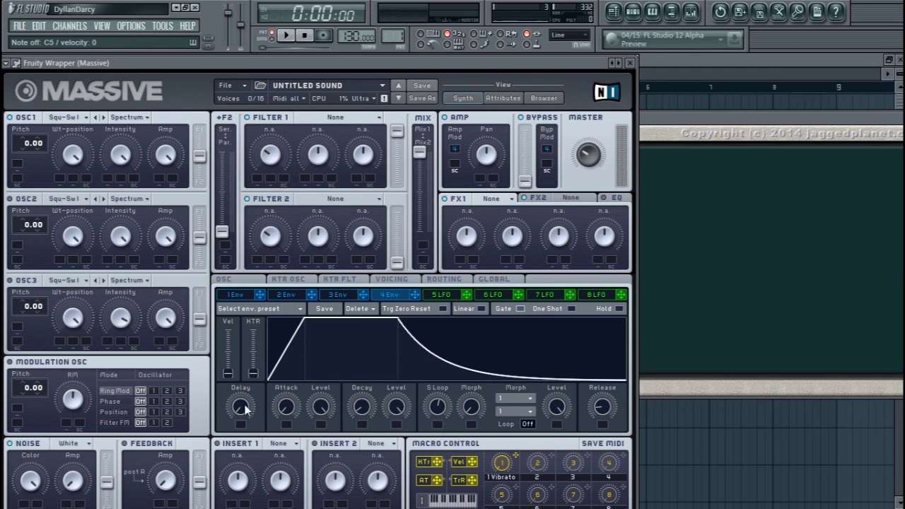
mouse_move(246, 421)
mouse_down()
mouse_move(240, 387)
mouse_move(251, 382)
mouse_move(245, 408)
mouse_up()
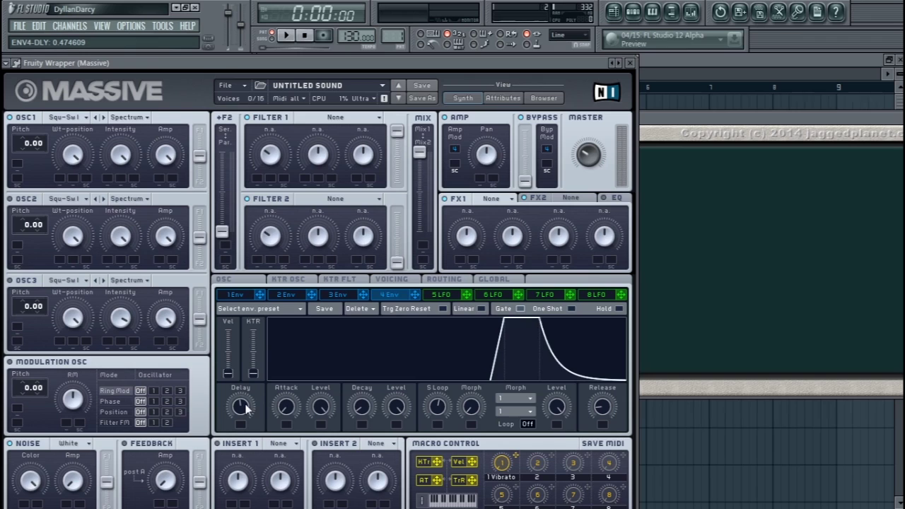
key(z)
key(z)
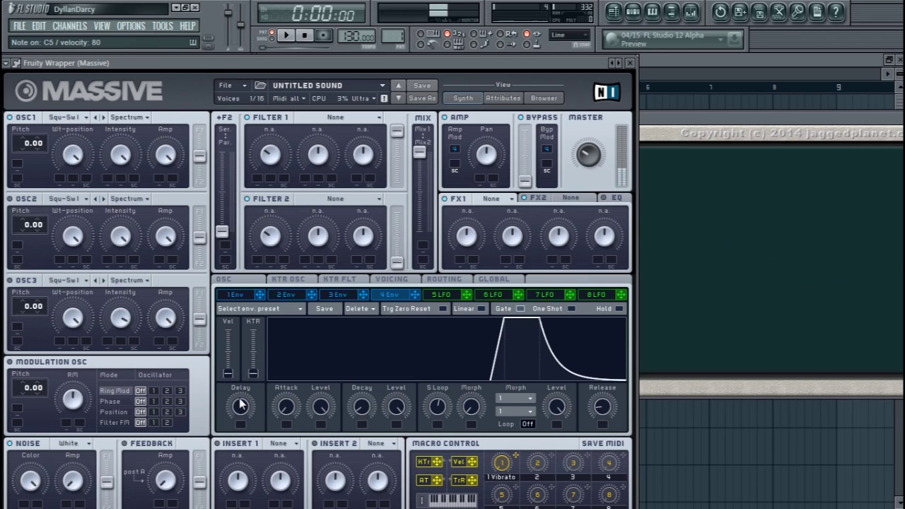
key(z)
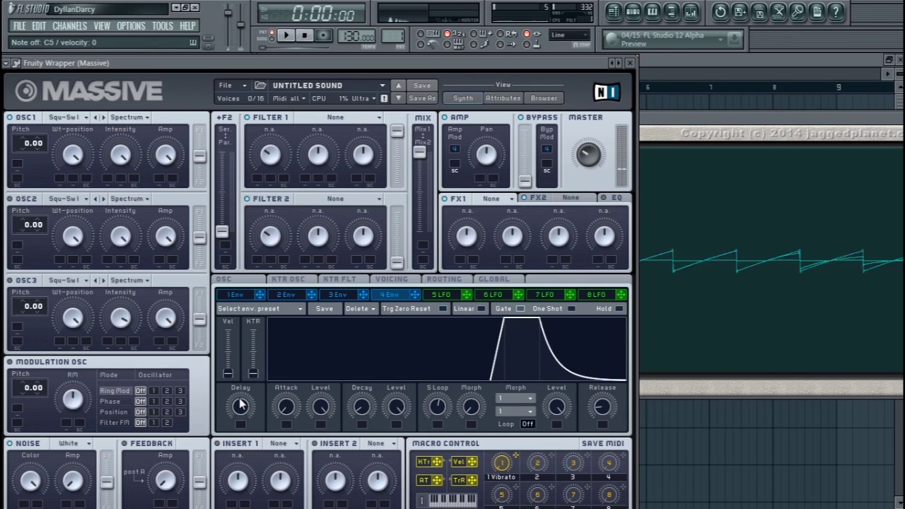
drag(244, 409, 240, 458)
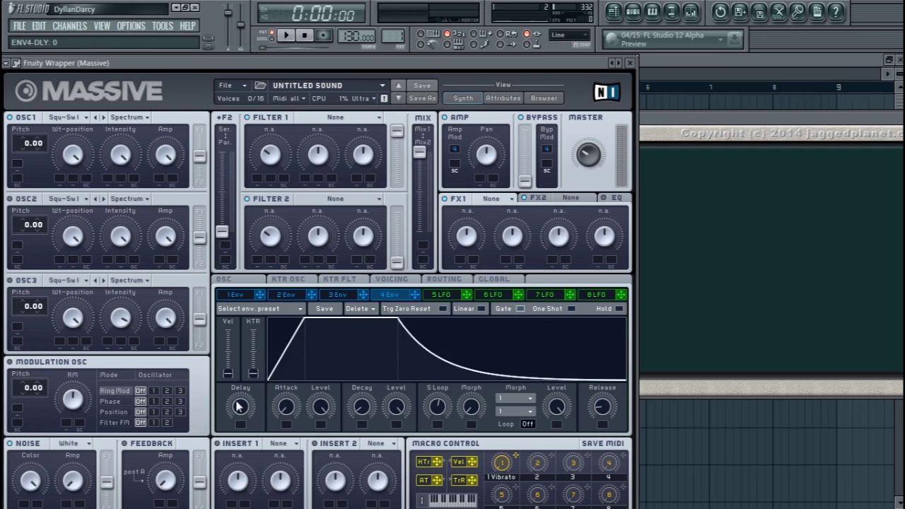
Try envelope 4's attack level at about 0.70 with attack time about 0.12, and restore the minimum attack time and level 1.
mouse_move(278, 415)
mouse_down()
mouse_move(290, 382)
mouse_move(286, 420)
mouse_up()
drag(286, 406, 318, 417)
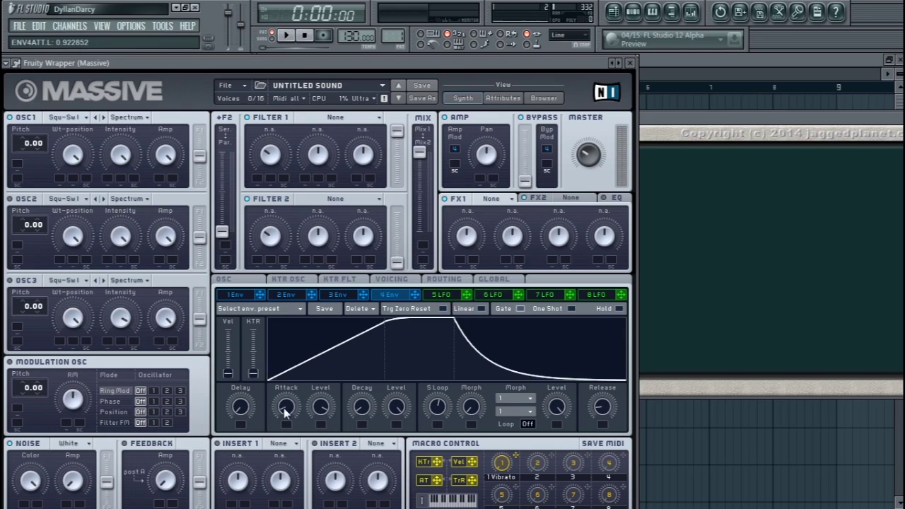
drag(320, 411, 324, 436)
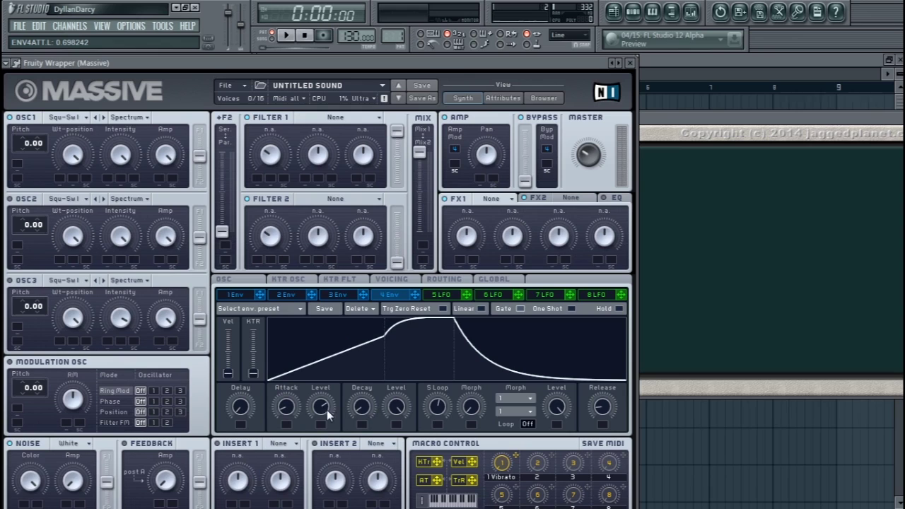
mouse_move(287, 408)
mouse_down()
mouse_move(286, 417)
mouse_move(291, 407)
mouse_move(279, 398)
mouse_up()
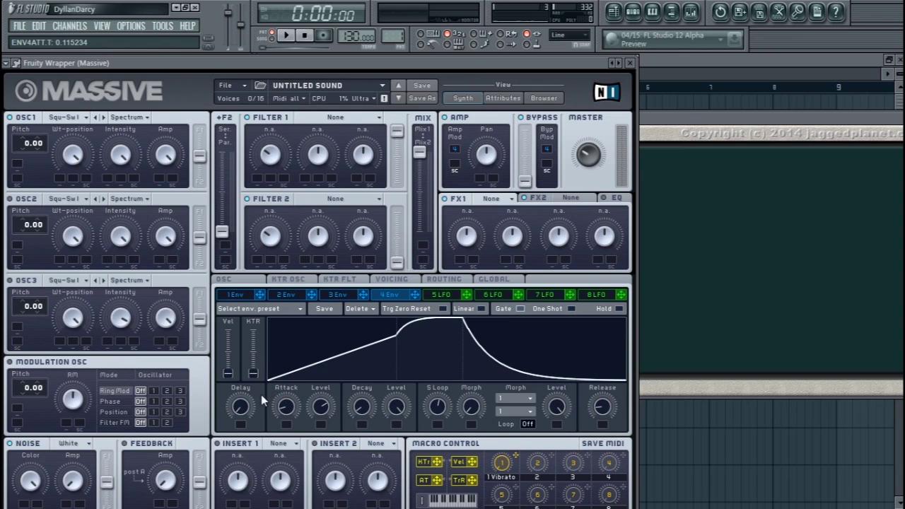
drag(285, 410, 283, 444)
drag(319, 415, 333, 393)
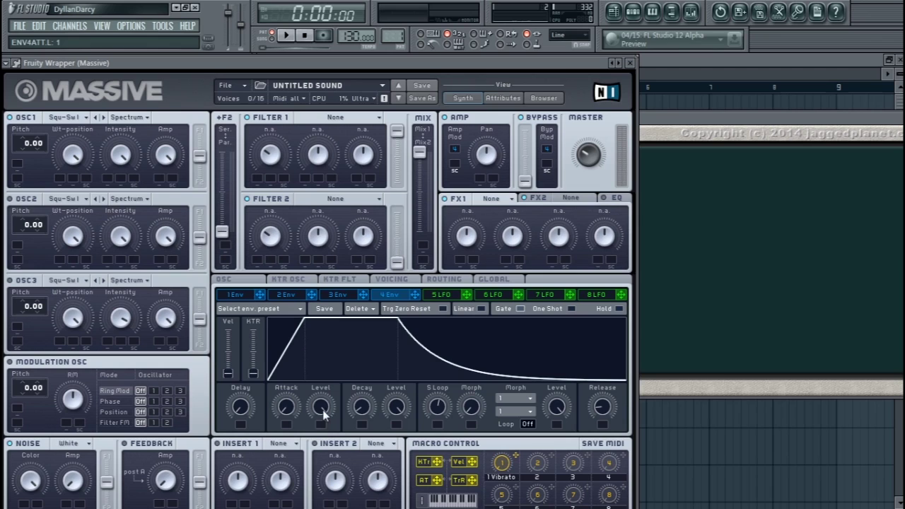
Try a long attack time and lower attack levels on envelope 4, settling on attack time about 0.09 and attack level 1.
drag(286, 406, 286, 360)
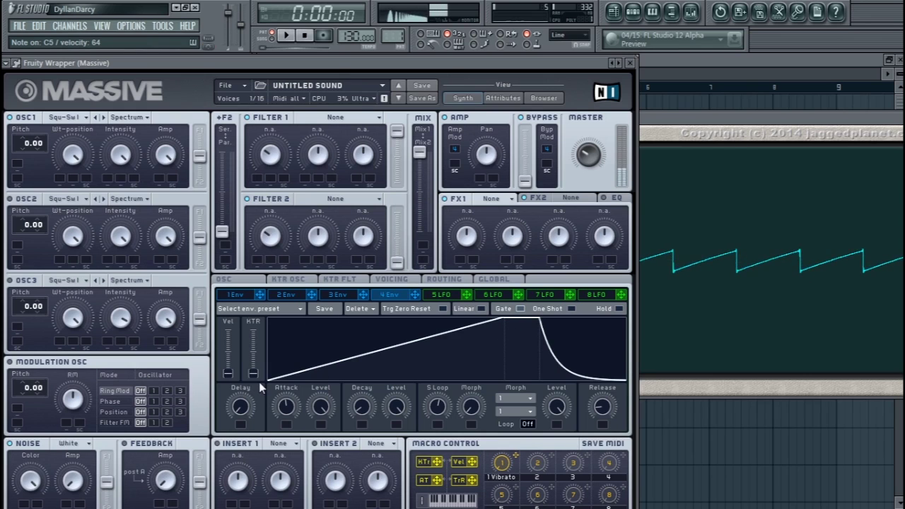
drag(282, 419, 283, 481)
drag(321, 407, 321, 446)
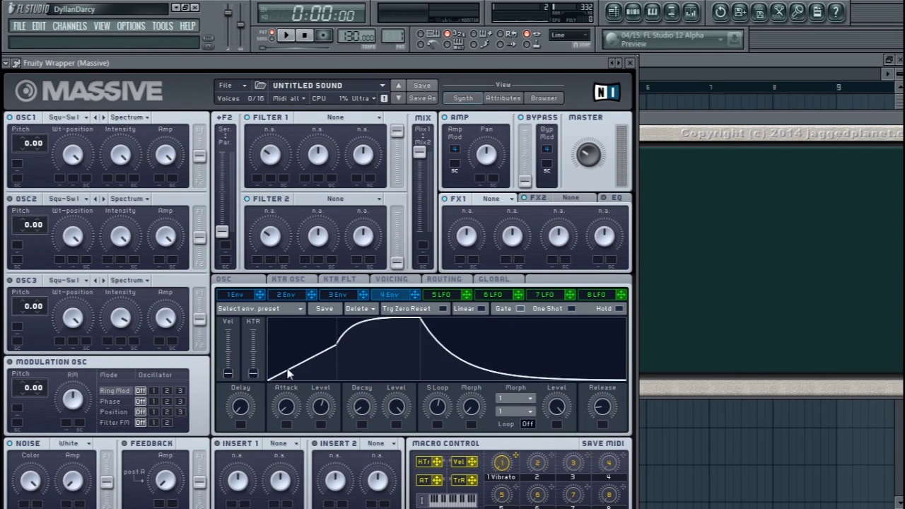
drag(312, 424, 325, 367)
drag(319, 410, 289, 407)
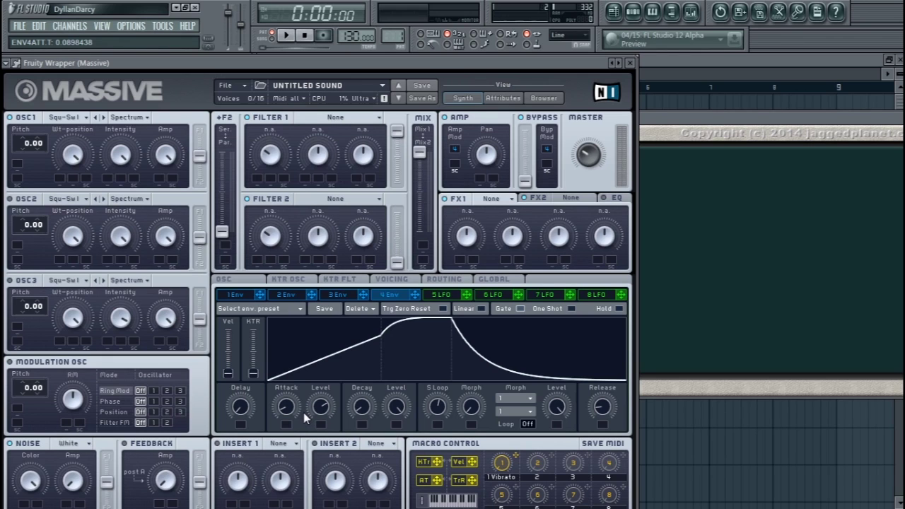
mouse_move(321, 405)
mouse_down()
mouse_move(322, 382)
mouse_move(320, 442)
mouse_move(323, 387)
mouse_up()
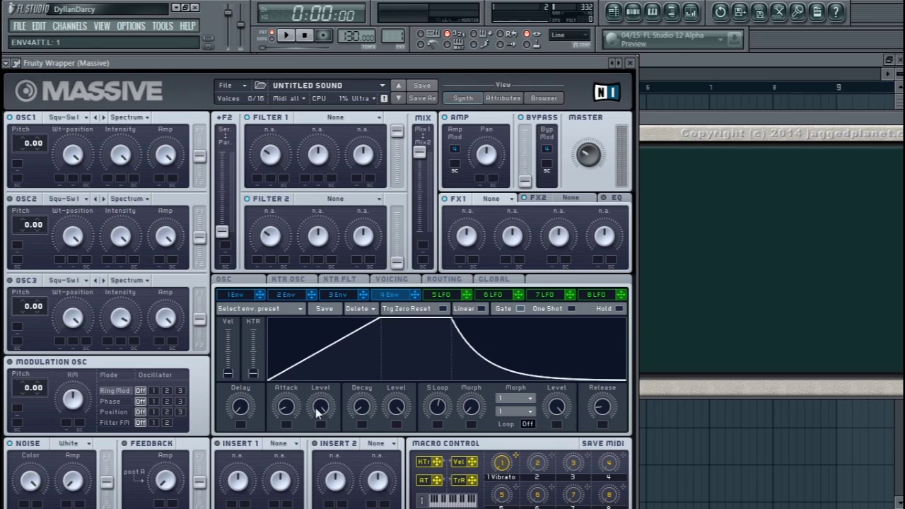
Set envelope 4's decay time to about 0.10 and decay level to about 0.54, switching Linear on and off to compare curves.
drag(361, 405, 361, 408)
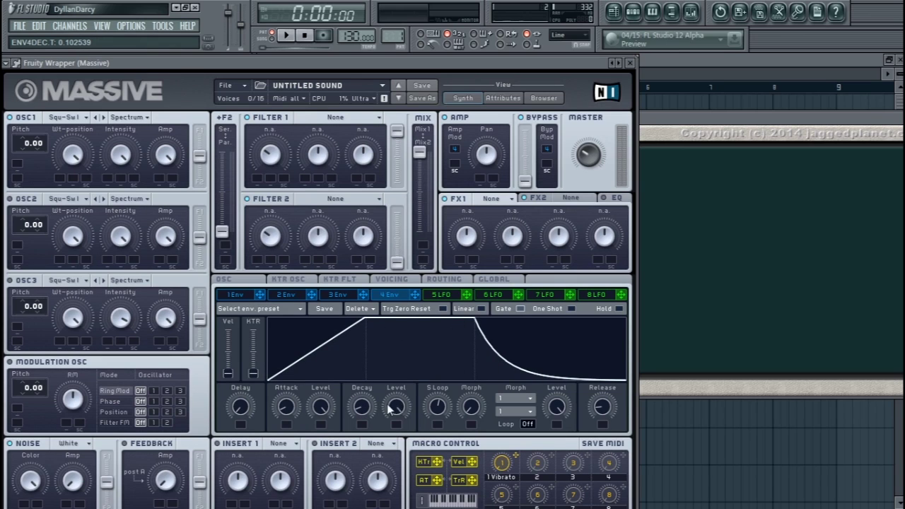
mouse_move(393, 414)
mouse_down()
mouse_move(397, 437)
mouse_move(397, 420)
mouse_up()
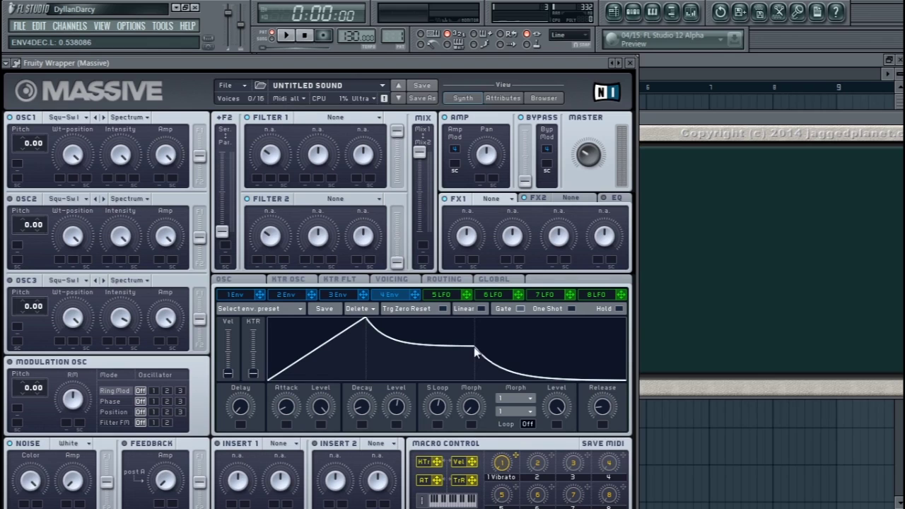
click(481, 310)
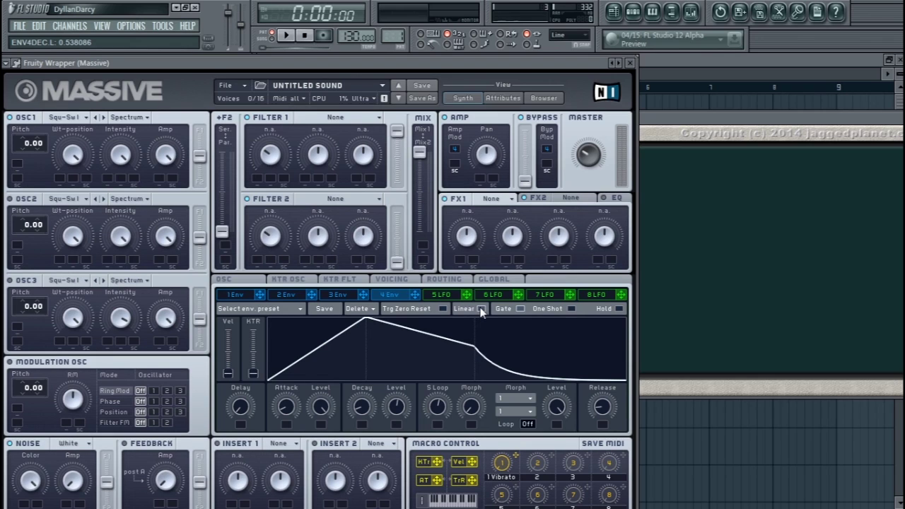
click(481, 310)
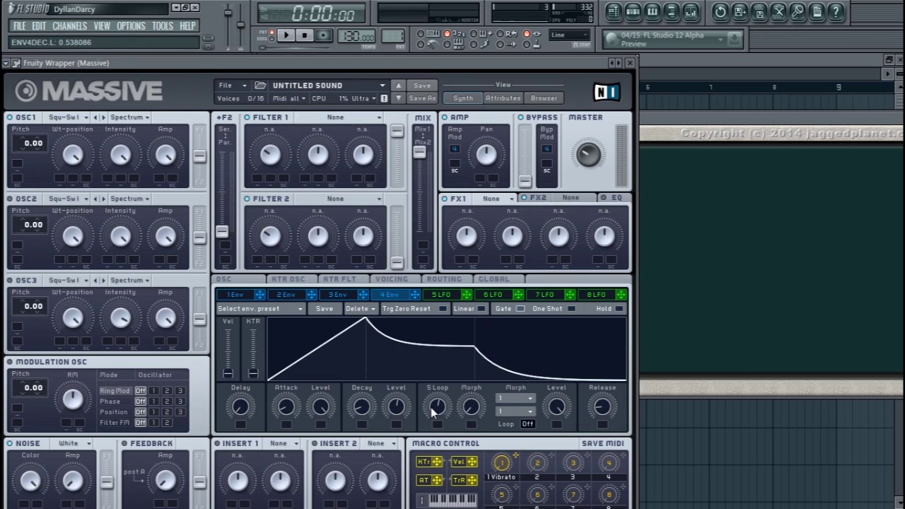
Shorten envelope 4's S Loop time slightly, and set its release time to about 0.19 and decay level to about 0.55.
drag(437, 411, 439, 415)
drag(601, 411, 595, 418)
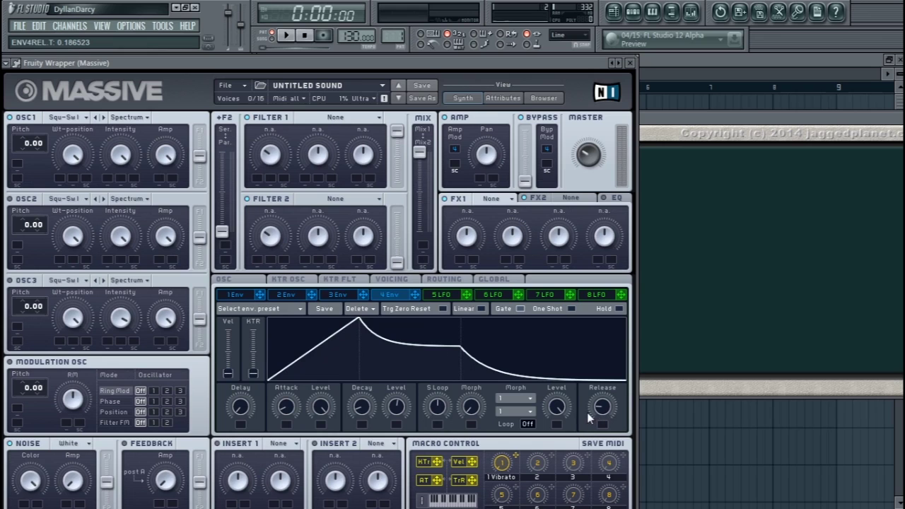
drag(397, 406, 396, 408)
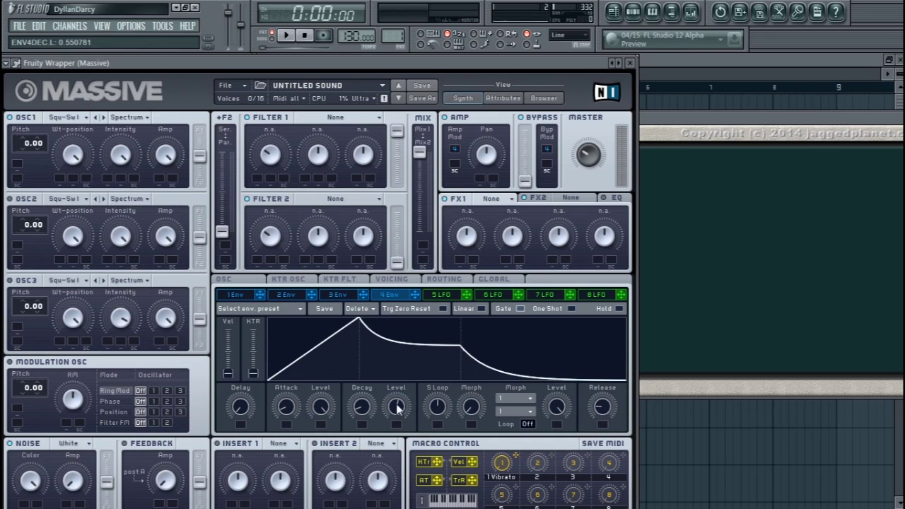
Play test notes with envelope 4's release time at about 0.54 and at a longer setting.
drag(601, 414, 607, 376)
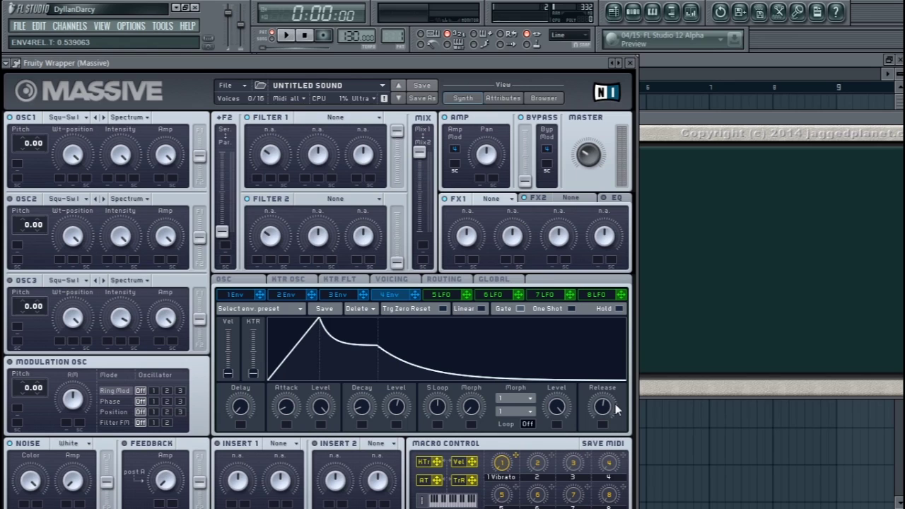
drag(386, 348, 378, 360)
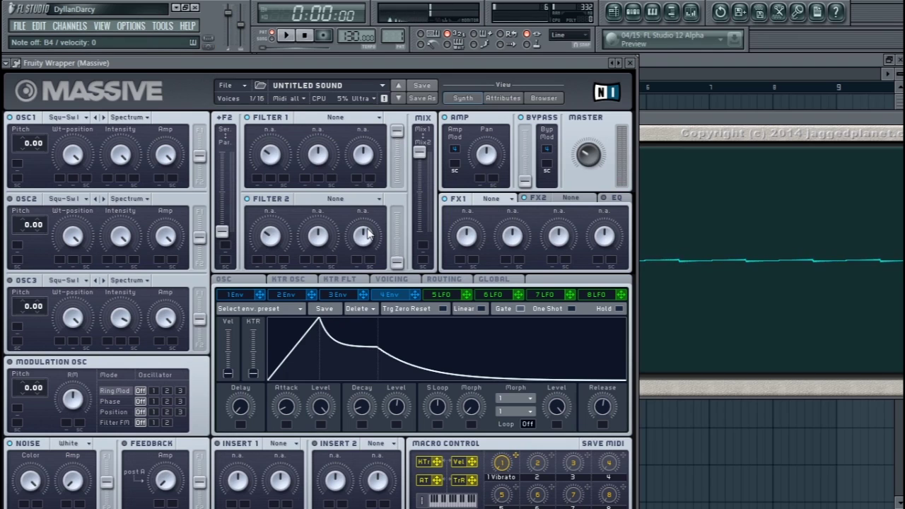
drag(621, 406, 615, 378)
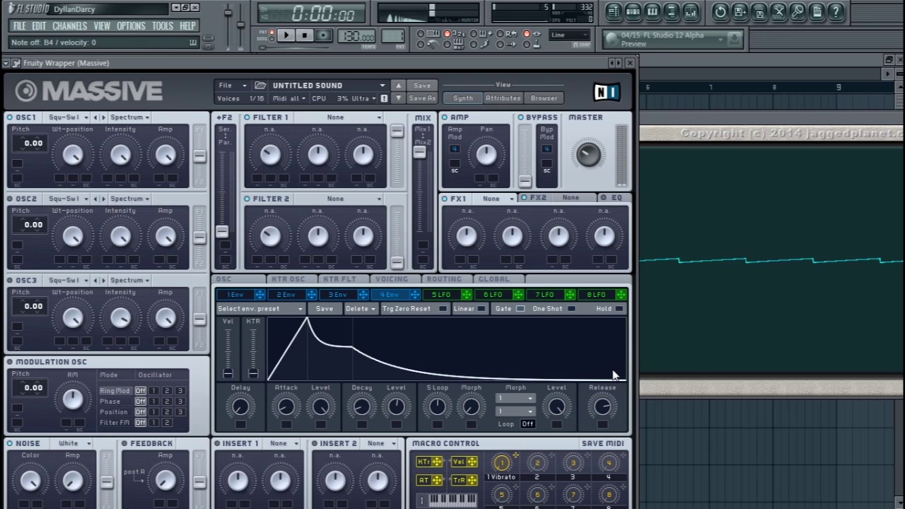
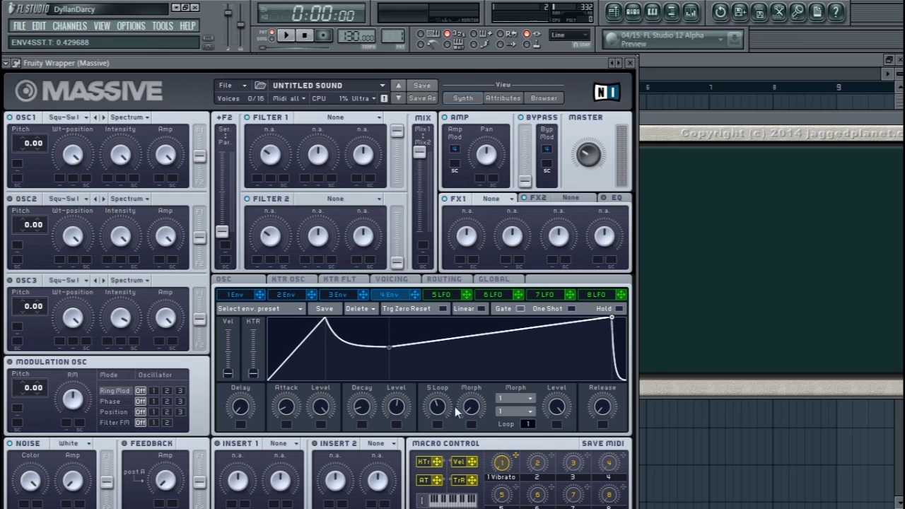
Choose Triangle 1.5 as envelope 4's first morph curve and lower the morph stage's level to about 0.22.
drag(557, 406, 556, 461)
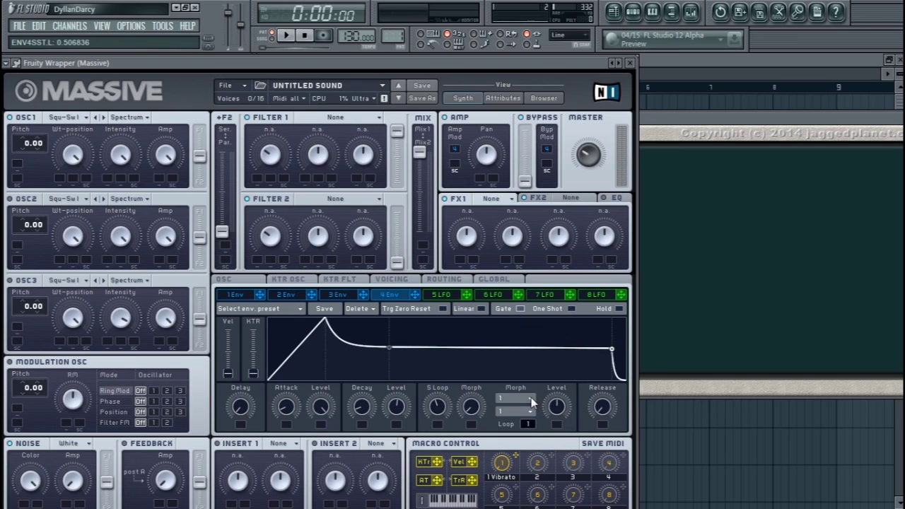
click(531, 398)
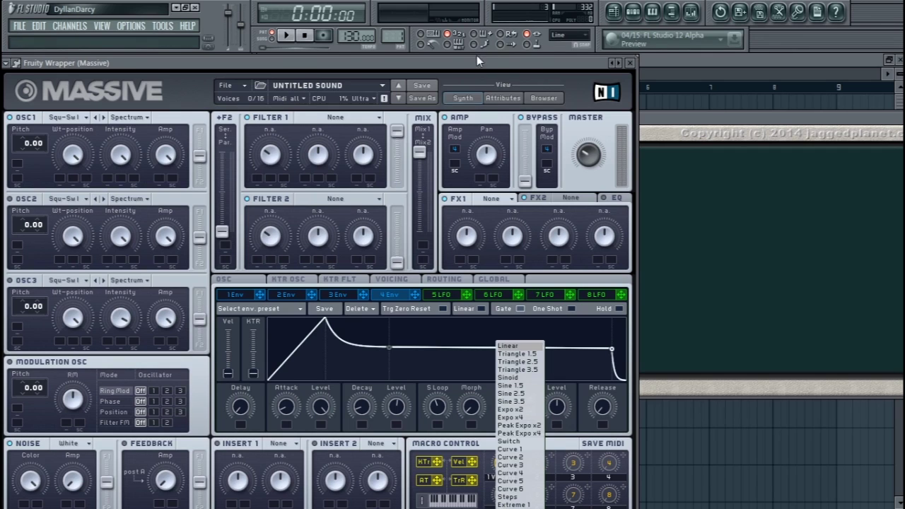
click(522, 348)
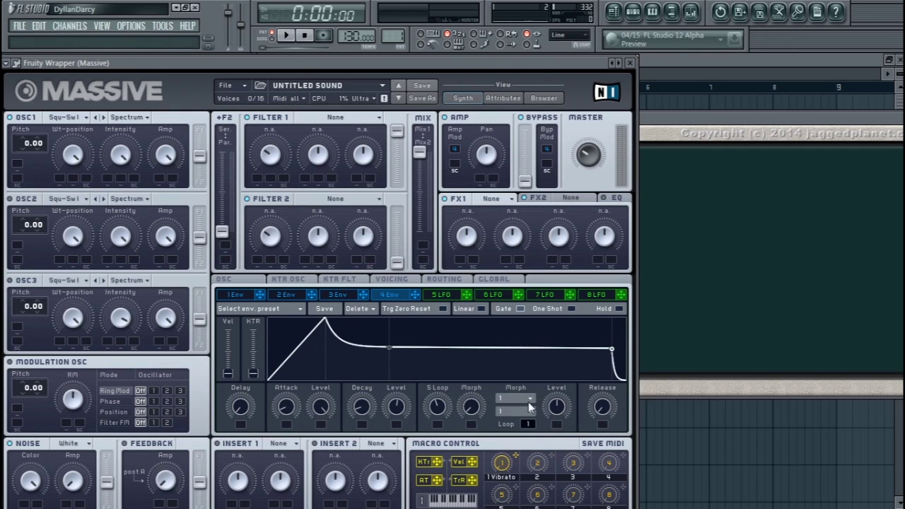
click(528, 401)
click(521, 356)
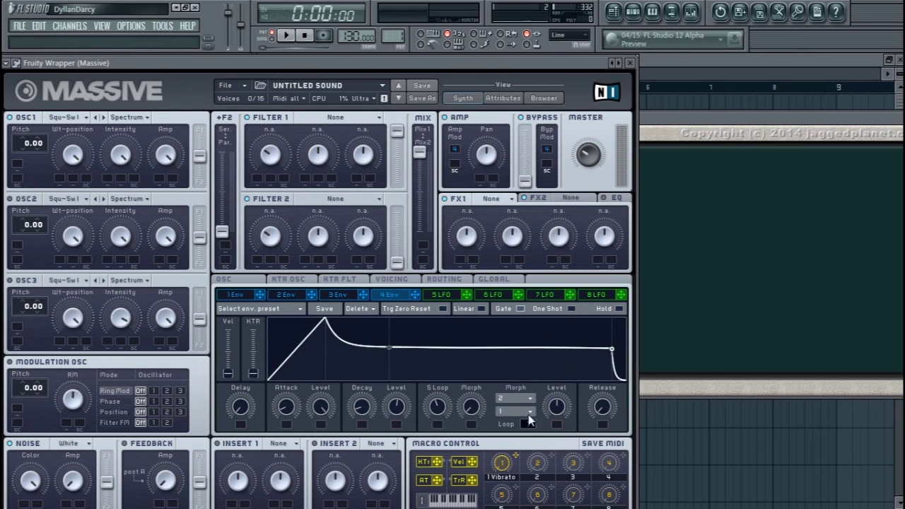
drag(556, 406, 546, 436)
Try Triangle 2.5 as envelope 4's first morph curve, settle on Curve 1, and set the stage level to about 0.23.
click(529, 401)
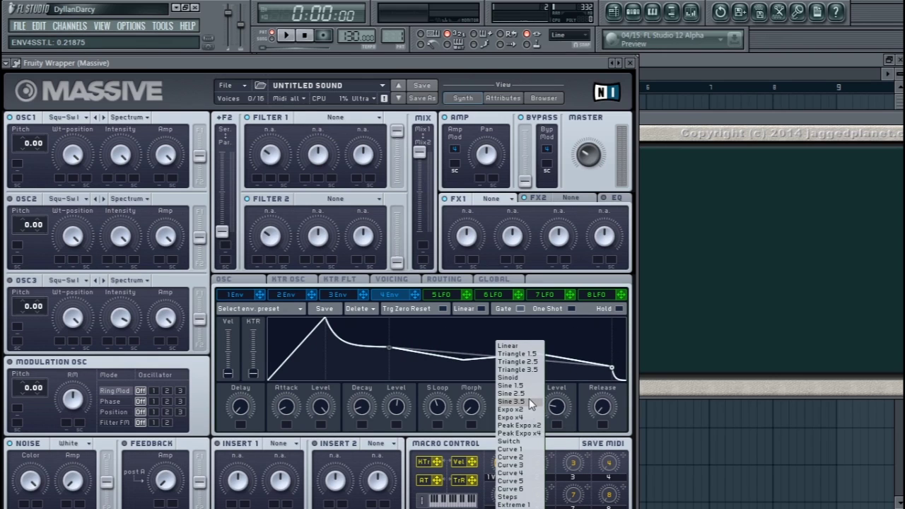
click(487, 403)
click(525, 399)
click(529, 361)
click(530, 402)
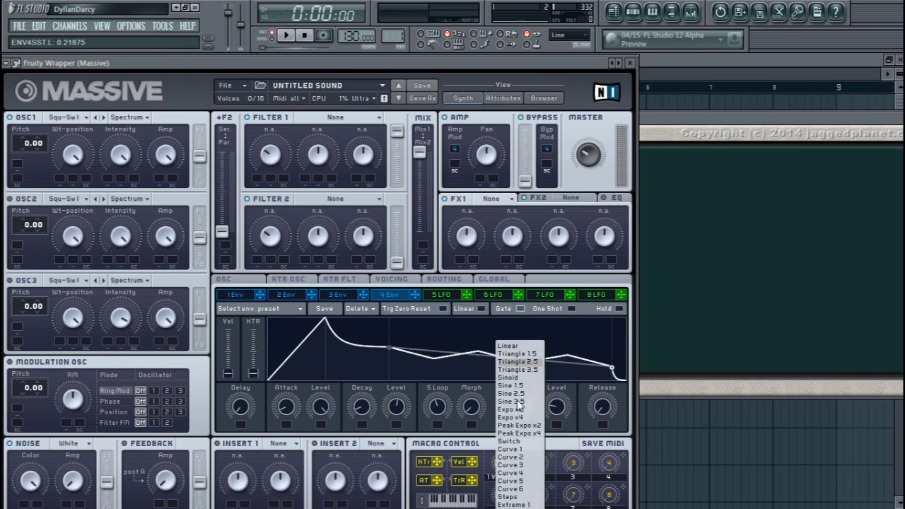
click(517, 450)
mouse_move(558, 407)
mouse_down()
mouse_move(560, 394)
mouse_move(557, 407)
mouse_up()
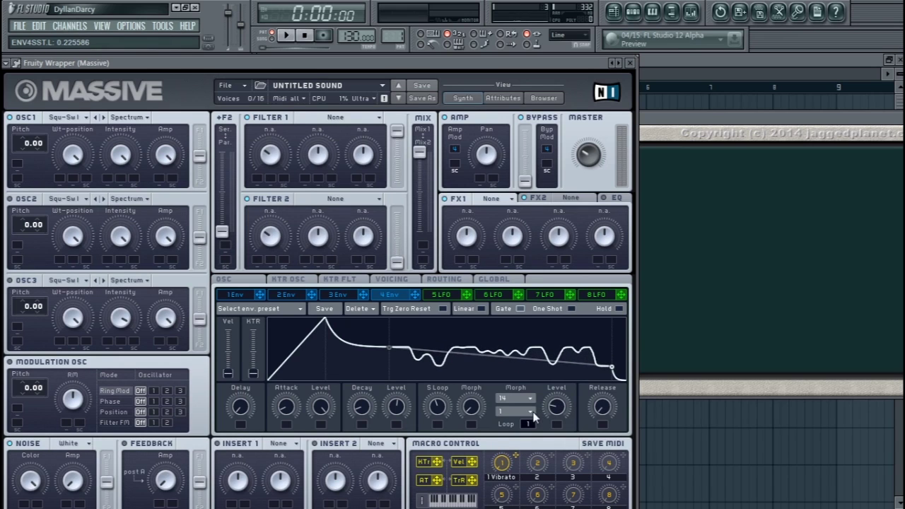
Choose Steps as envelope 4's second morph curve, then shorten S Loop and set the stage level to about 0.21 with Morph at 0.
click(527, 414)
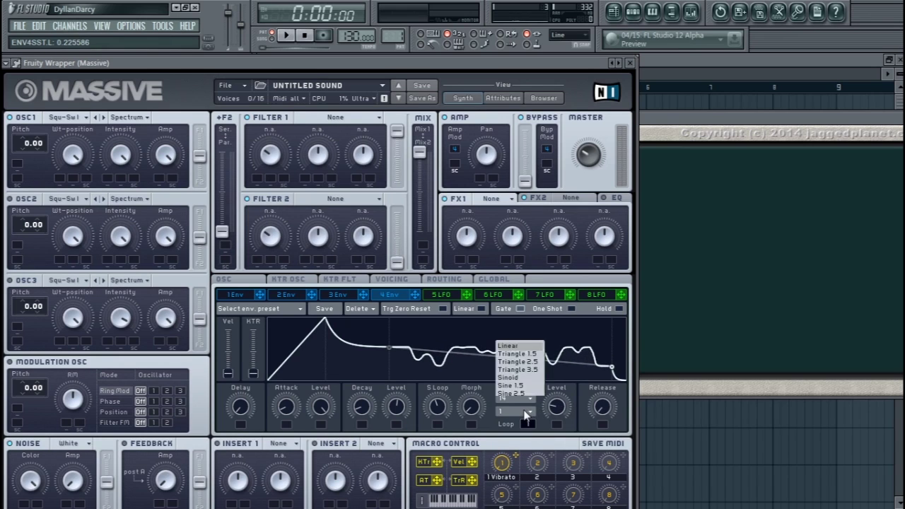
click(526, 497)
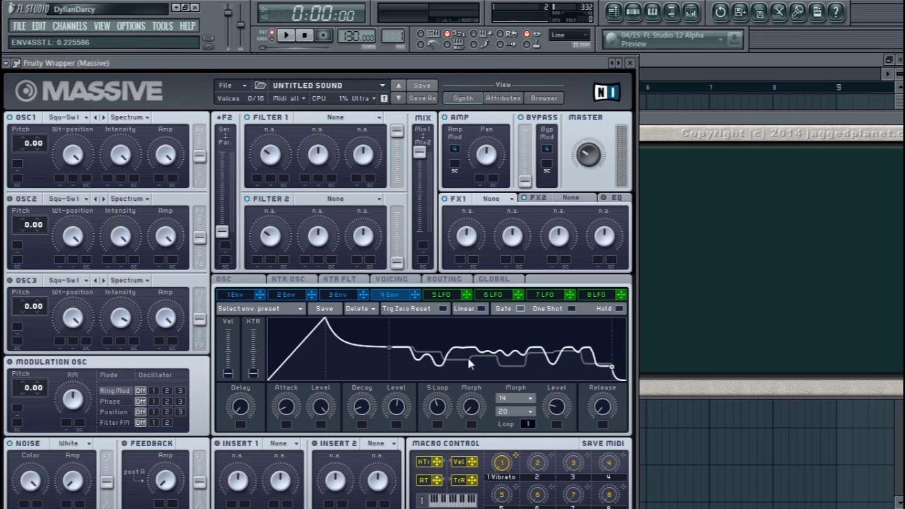
drag(473, 410, 439, 437)
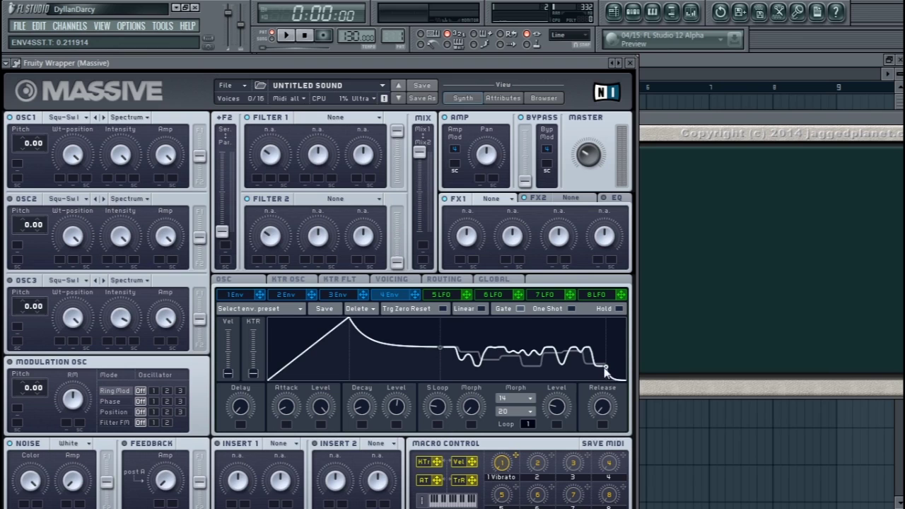
drag(477, 417, 486, 442)
Blend envelope 4's two morph curves by setting Morph to about 0.57.
click(516, 399)
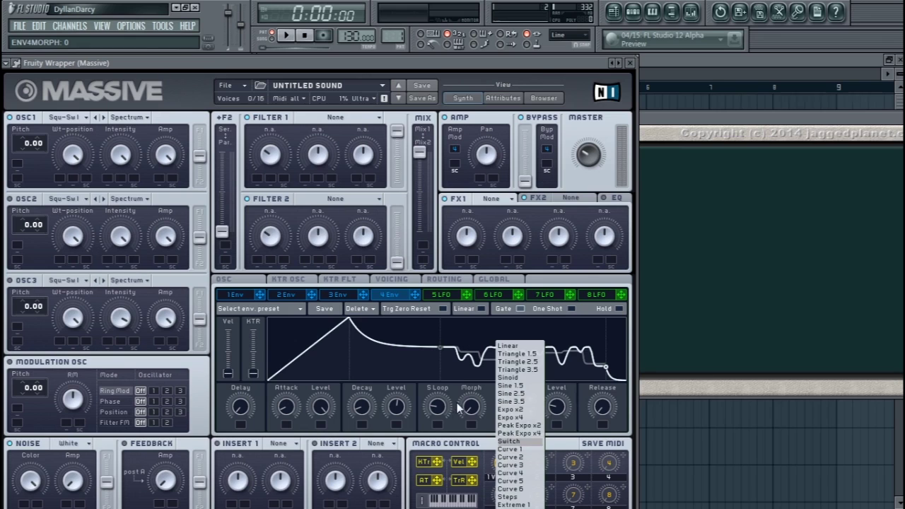
click(440, 411)
click(507, 416)
click(512, 417)
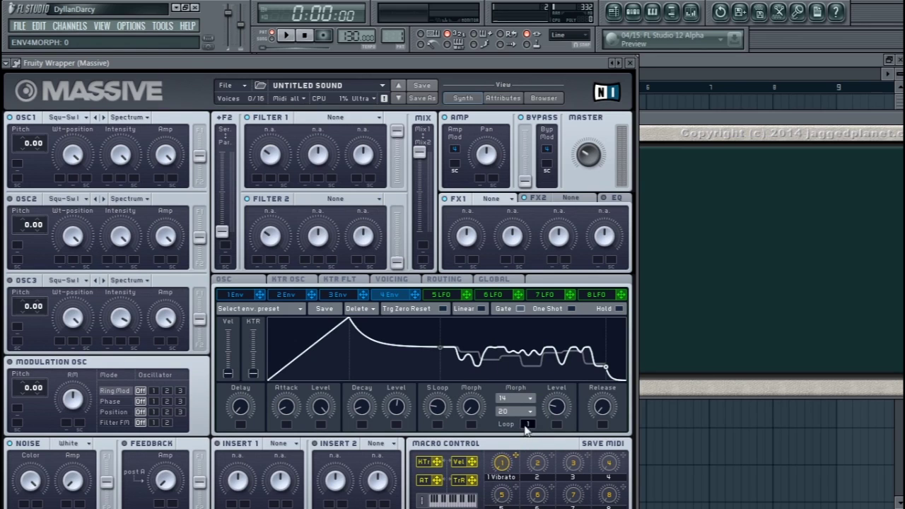
drag(472, 415, 474, 357)
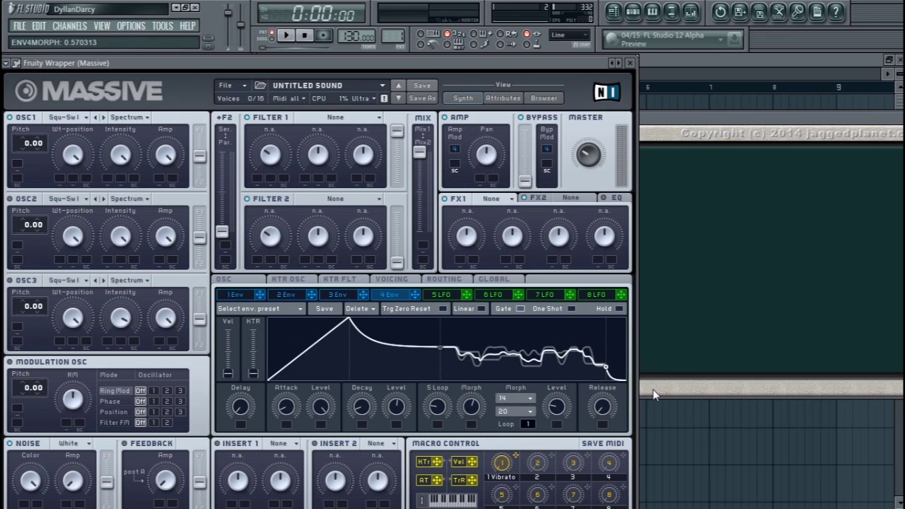
Lengthen envelope 4's S Loop time, raise its decay level, and set Morph to 0.5.
drag(439, 413, 460, 315)
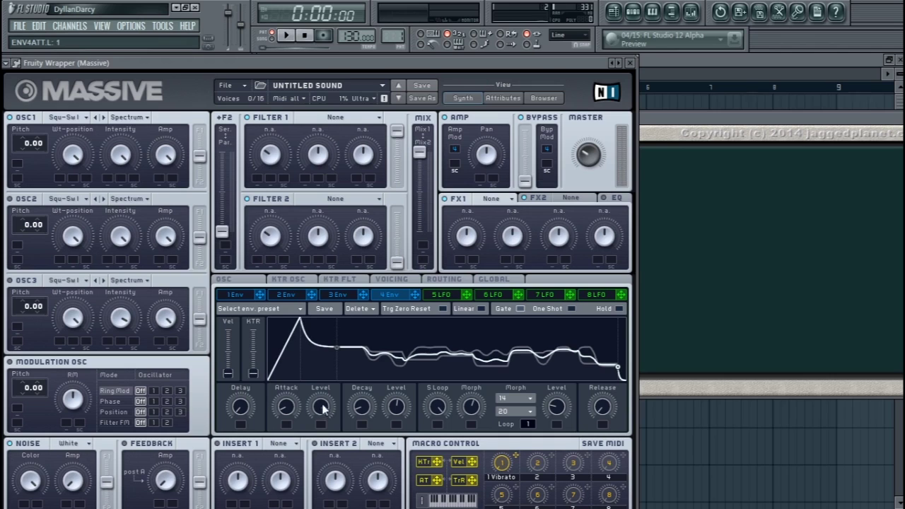
drag(399, 417, 456, 359)
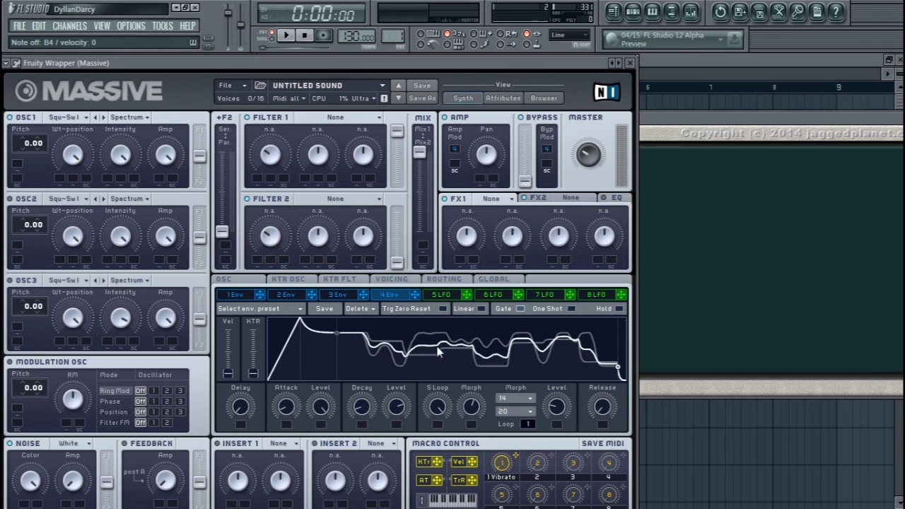
mouse_move(470, 408)
mouse_down()
mouse_move(467, 430)
mouse_move(471, 398)
mouse_up()
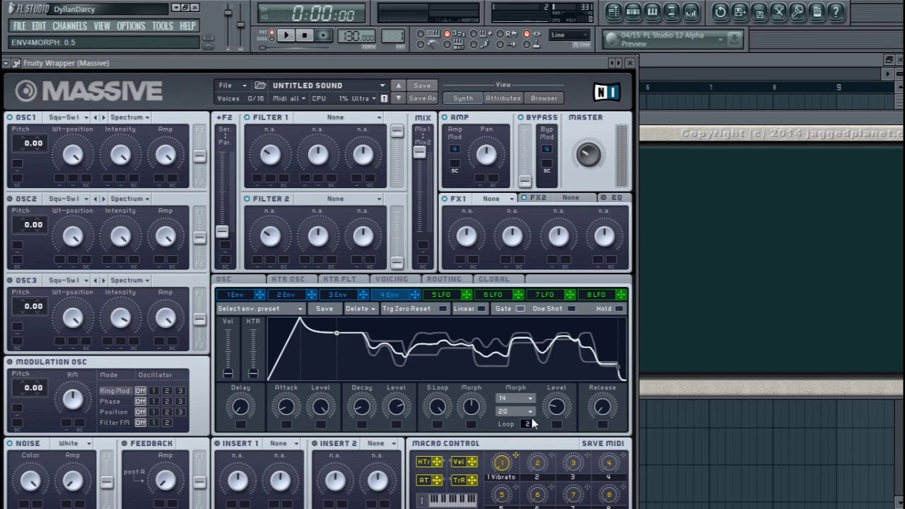
Try envelope 4's Loop count at 1 and 2, ending on 2, and set the release time to about 0.03.
drag(534, 434, 532, 437)
drag(531, 430, 531, 437)
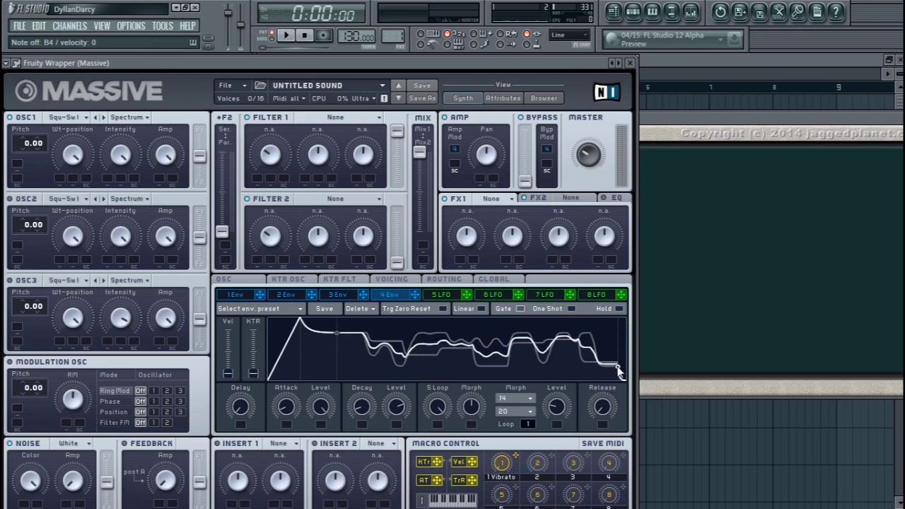
drag(605, 406, 601, 403)
scroll(529, 426, up, 3)
scroll(531, 425, up, 1)
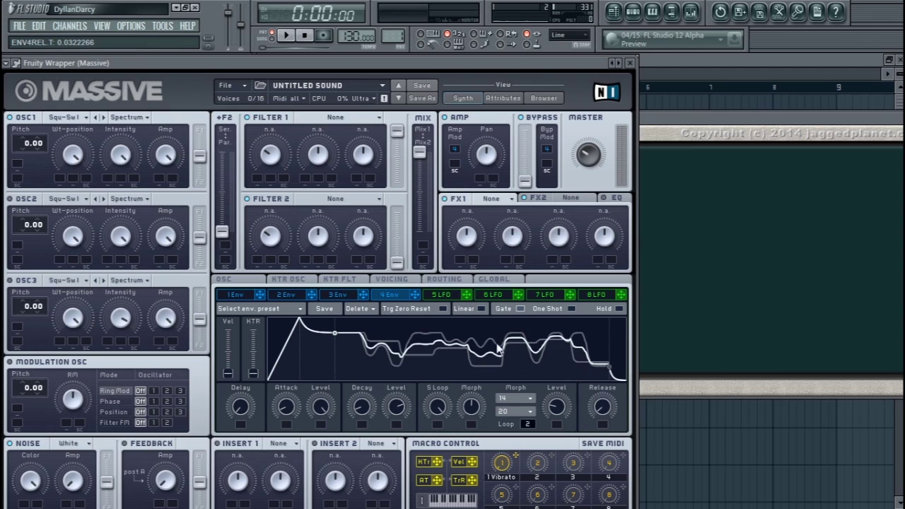
Raise envelope 4's Loop count to 3 and to 4, and play a test note in One Shot mode.
mouse_move(526, 424)
mouse_down()
mouse_move(530, 437)
mouse_move(534, 425)
mouse_up()
drag(529, 426, 525, 419)
drag(528, 425, 528, 430)
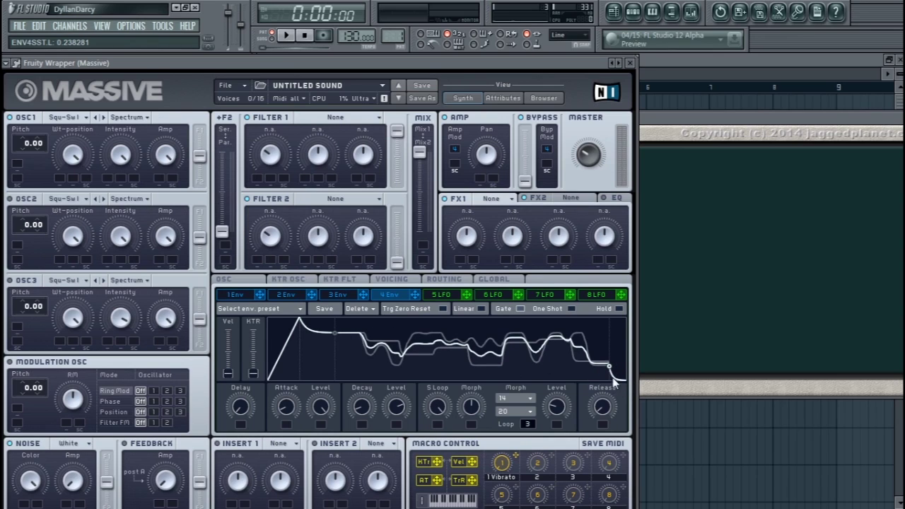
drag(530, 427, 531, 422)
key(m)
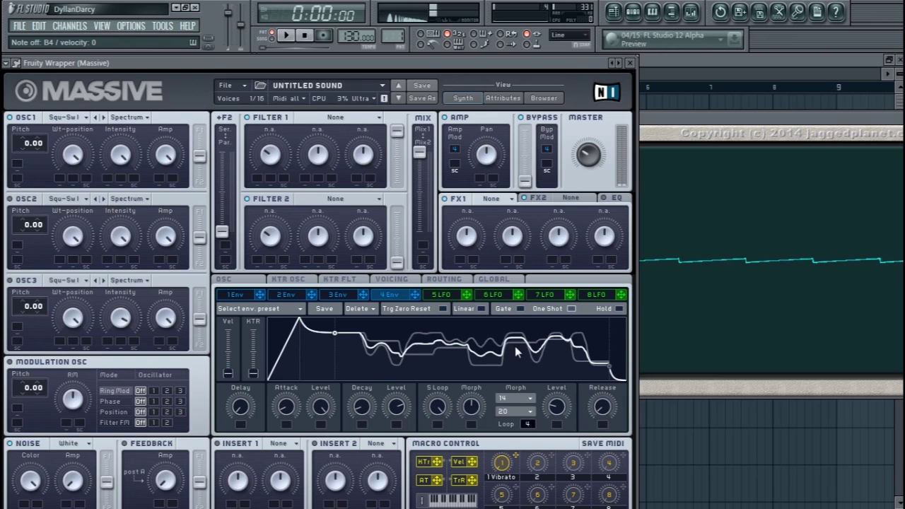
Shorten envelope 4's S Loop time and compare Loop counts 1 and 2 in One Shot mode, ending on 2.
drag(527, 424, 534, 437)
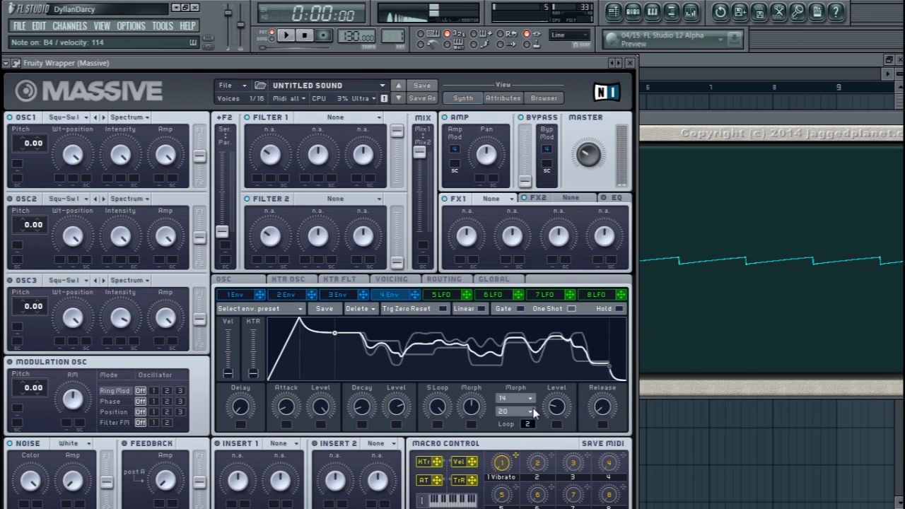
drag(442, 413, 438, 445)
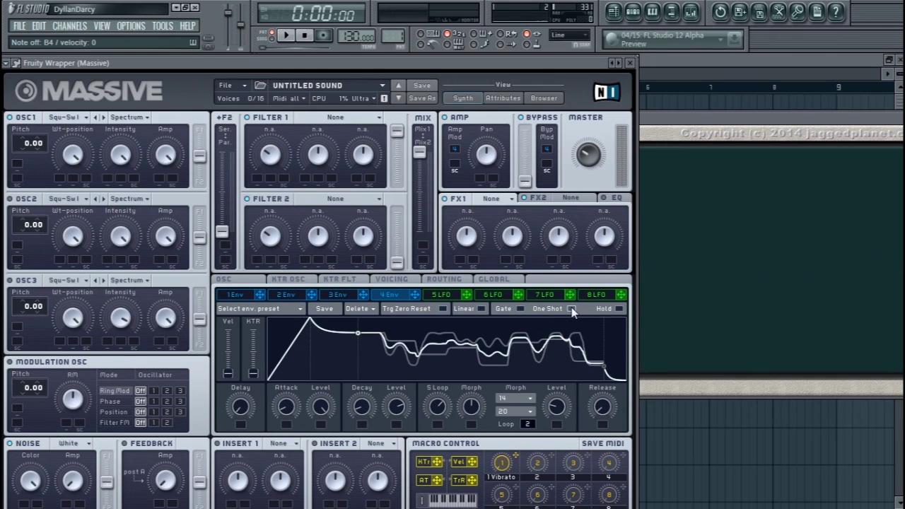
drag(527, 424, 532, 433)
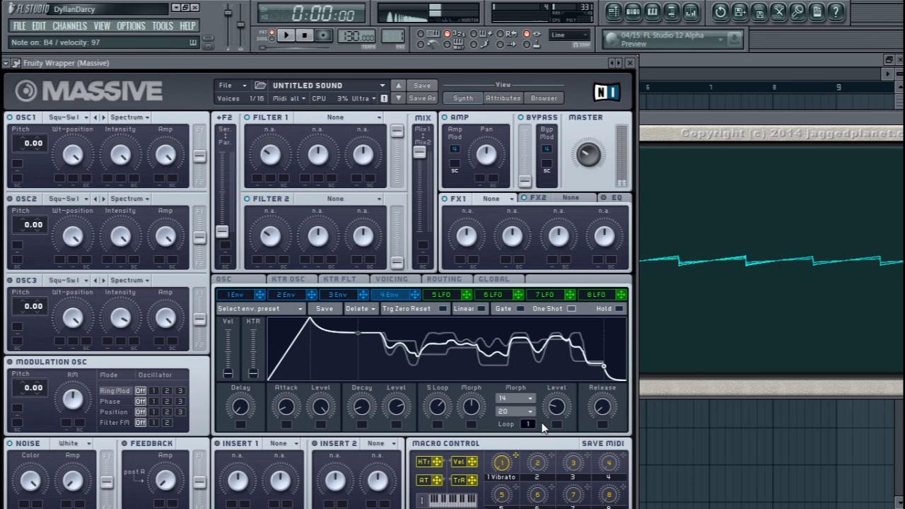
drag(528, 424, 530, 416)
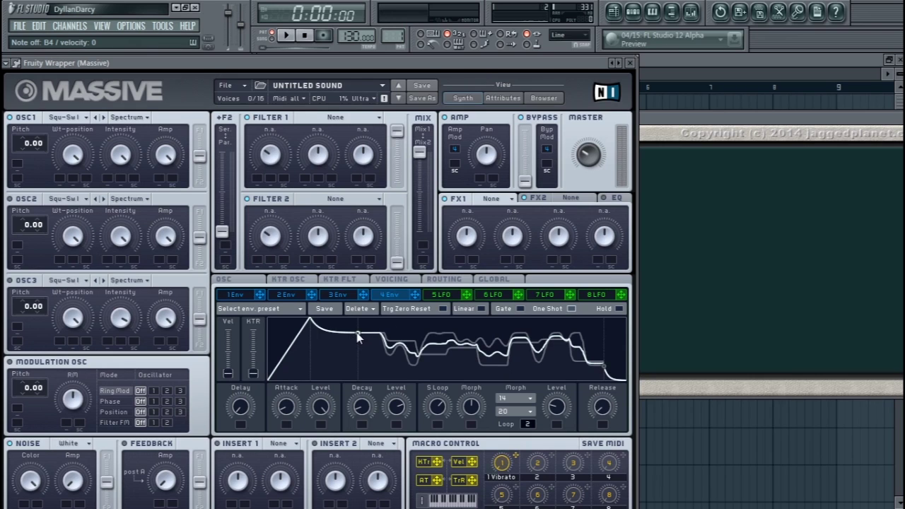
Switch envelope 4 back to Gate mode and set its Loop count to 3.
click(521, 309)
drag(528, 424, 529, 433)
drag(530, 424, 533, 412)
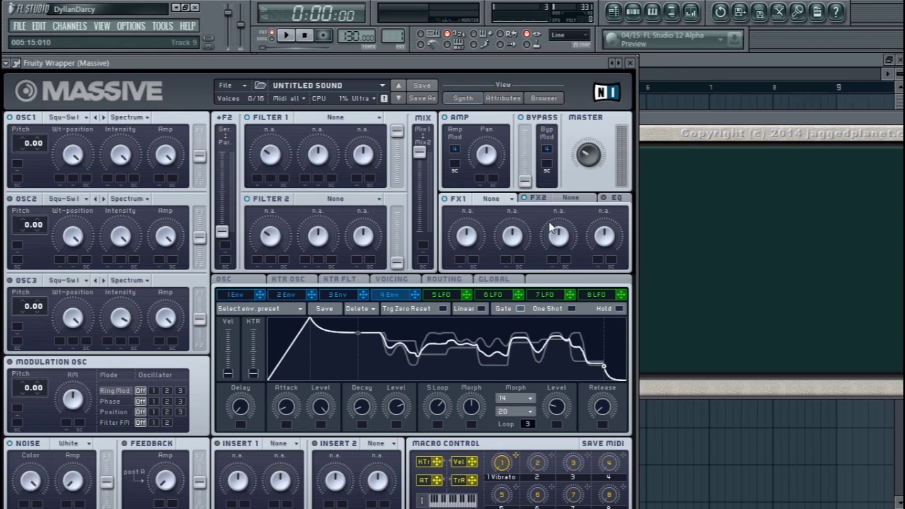
Change modulator 5 from LFO to Performer and modulator 6 to Stepper.
click(444, 294)
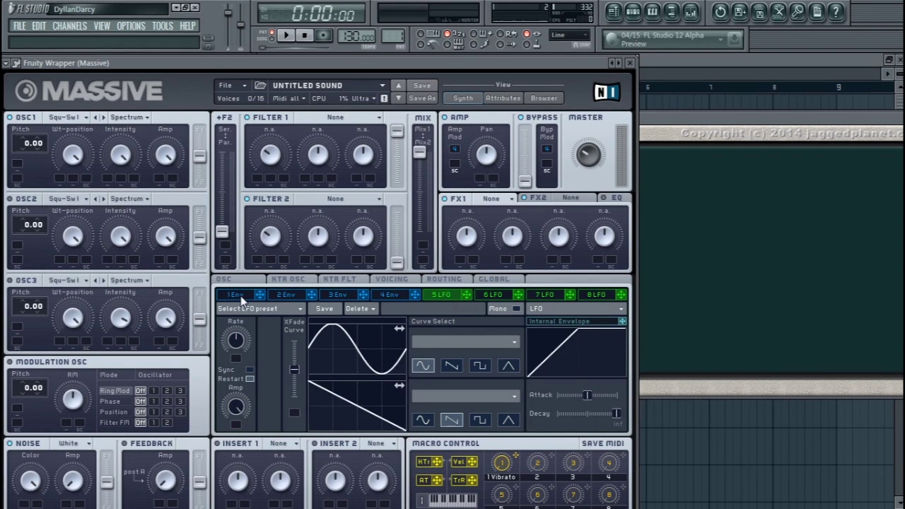
click(562, 310)
click(586, 309)
click(574, 313)
click(599, 317)
click(556, 309)
click(546, 320)
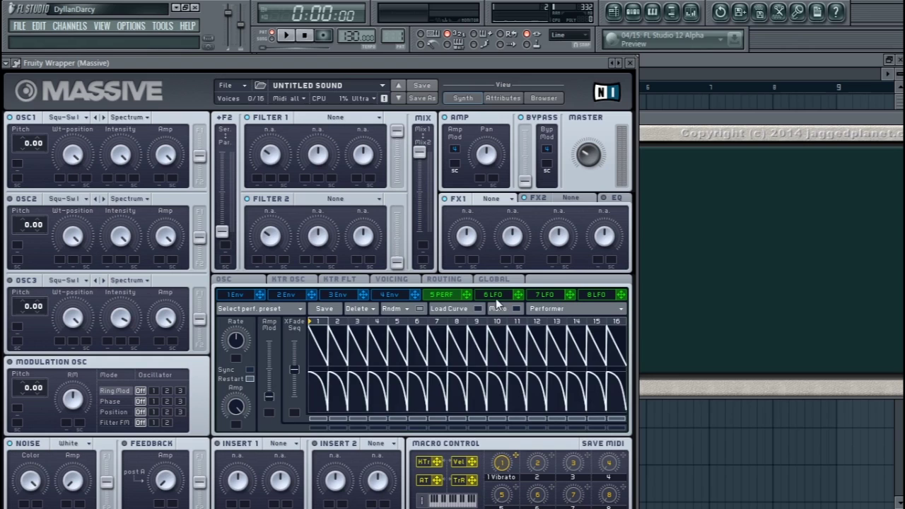
click(499, 297)
click(550, 324)
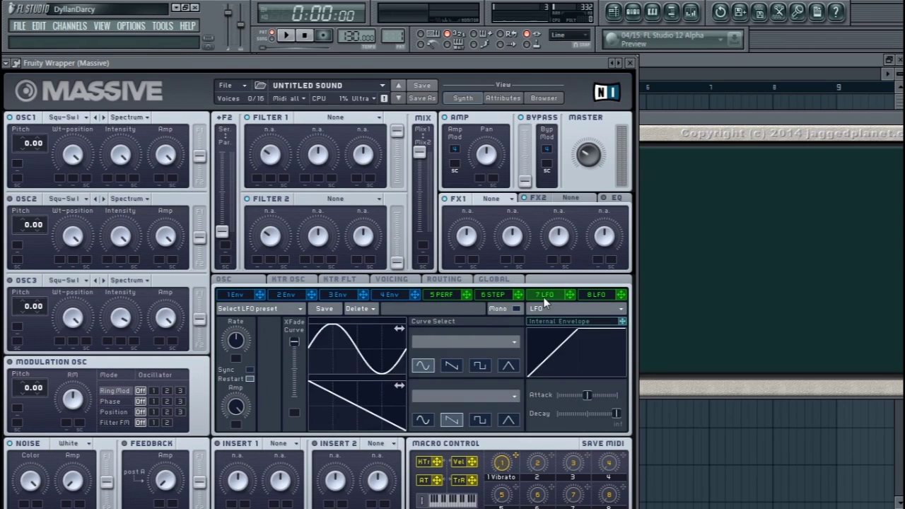
Compare the Performer, Stepper and LFO modulators in slots 5 to 7, and return modulator 5 to LFO.
click(449, 296)
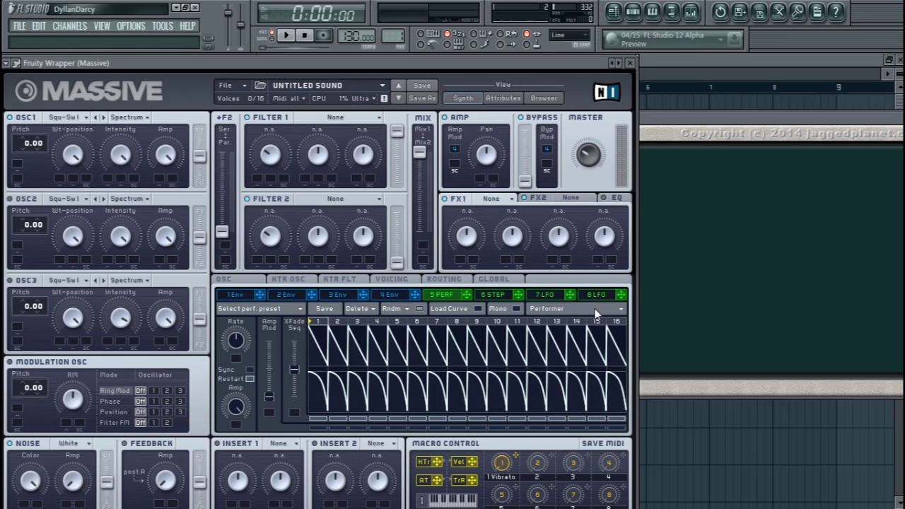
click(490, 294)
click(543, 294)
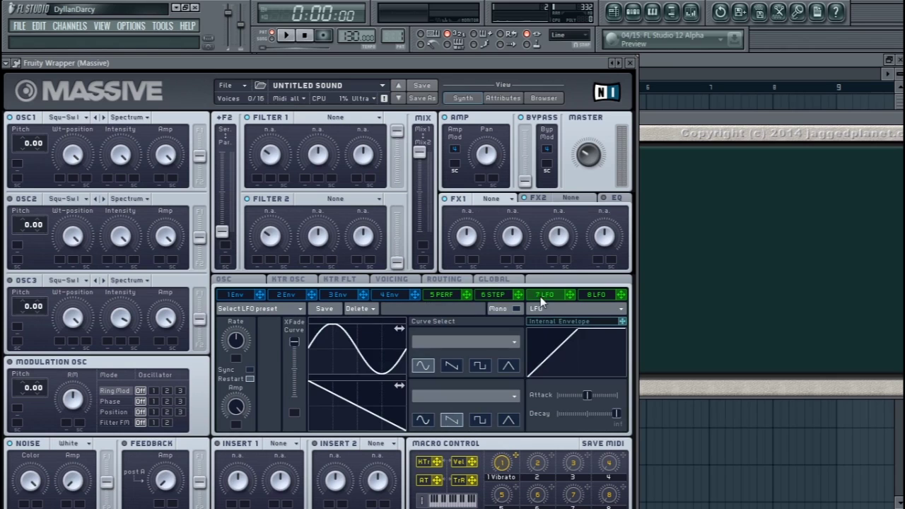
click(449, 295)
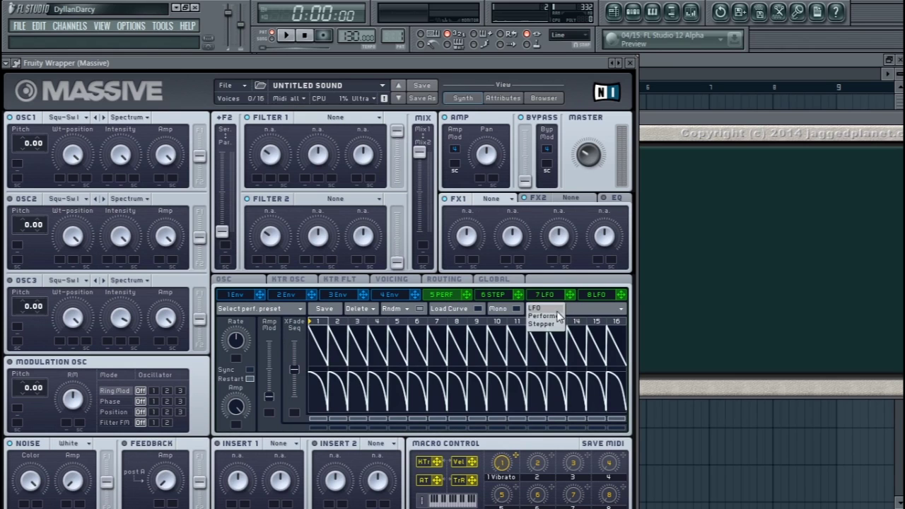
click(539, 308)
click(503, 295)
click(557, 296)
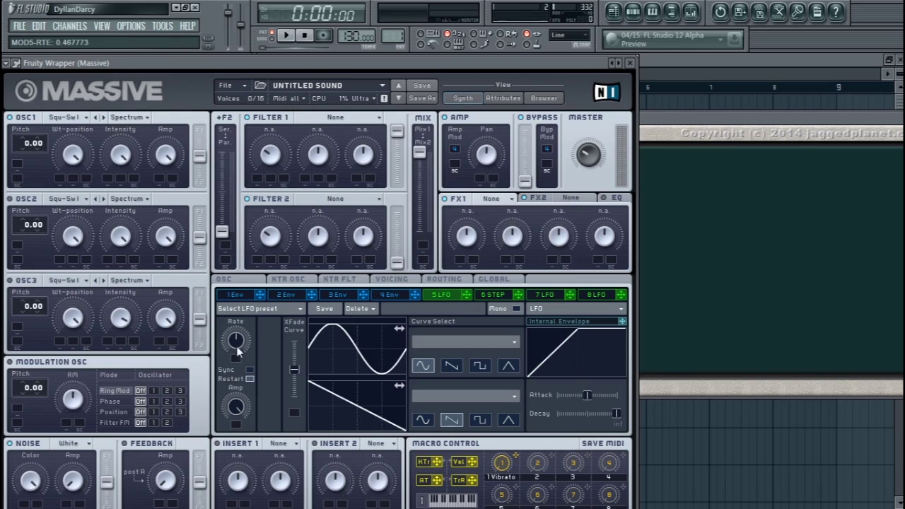
Try LFO 5's rate at about 0.45 and start a new sound.
drag(237, 346, 239, 351)
click(226, 84)
click(233, 88)
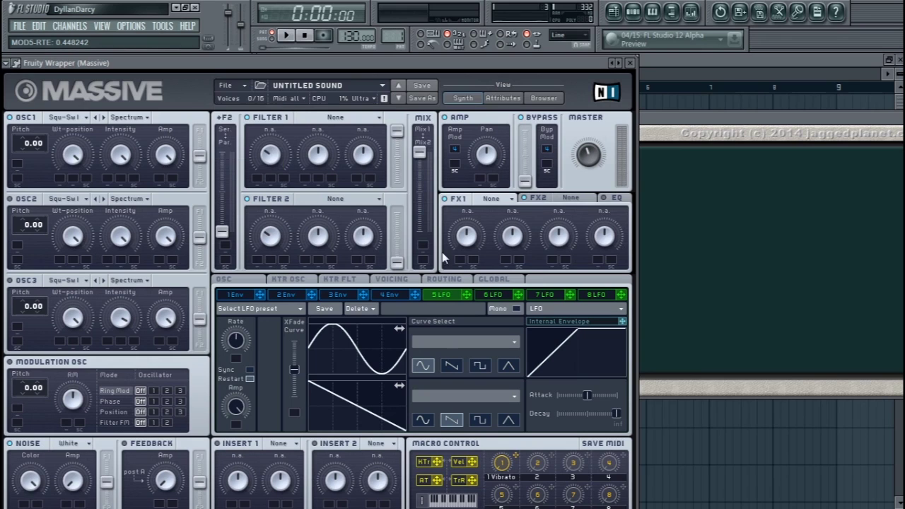
Shorten envelope 4's attack time to its minimum, set the master volume to about 0.26, and show LFO 5's settings.
click(400, 295)
drag(289, 413, 291, 432)
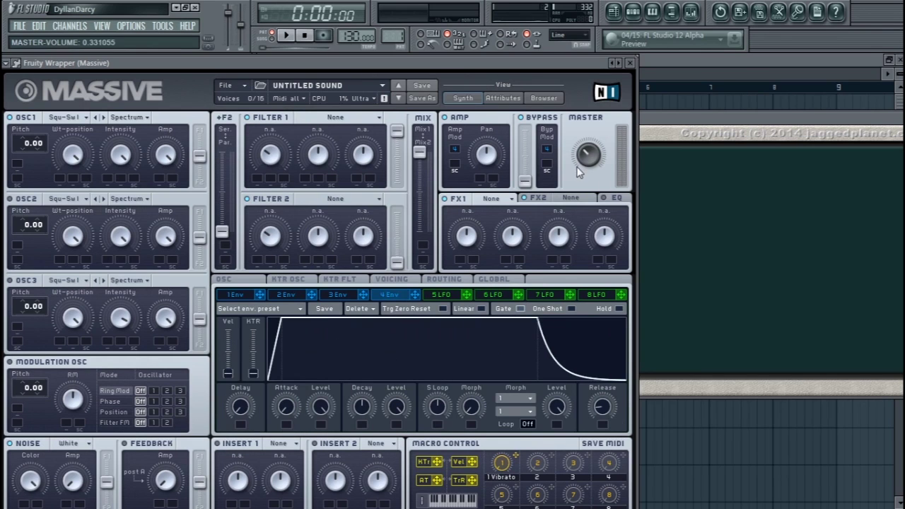
click(444, 296)
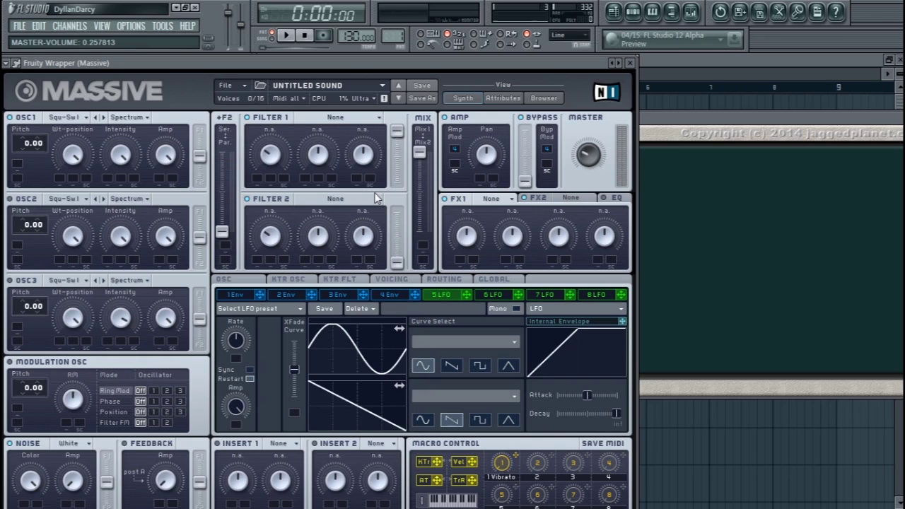
Set Filter 1 to Lowpass 4 with its cutoff at about 0.51, and route OSC1 fully into Filter 1.
click(351, 118)
click(340, 133)
drag(290, 159, 290, 144)
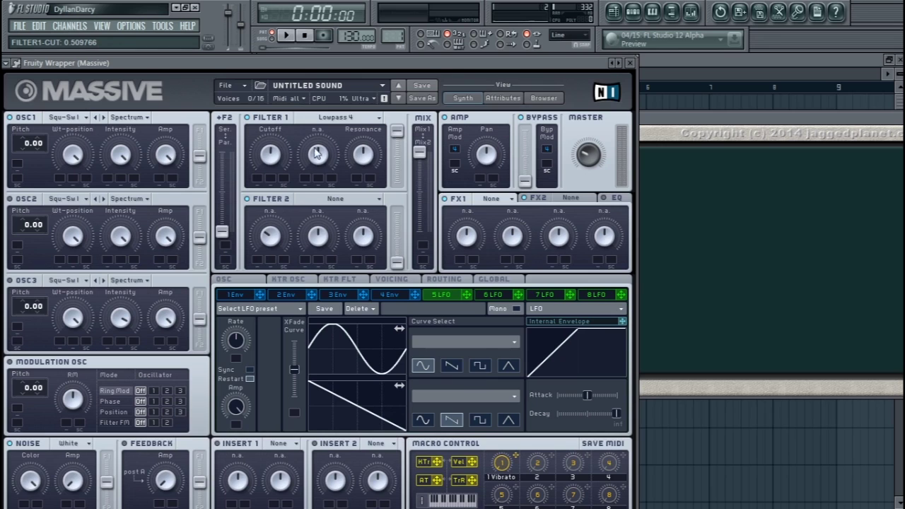
drag(200, 155, 200, 131)
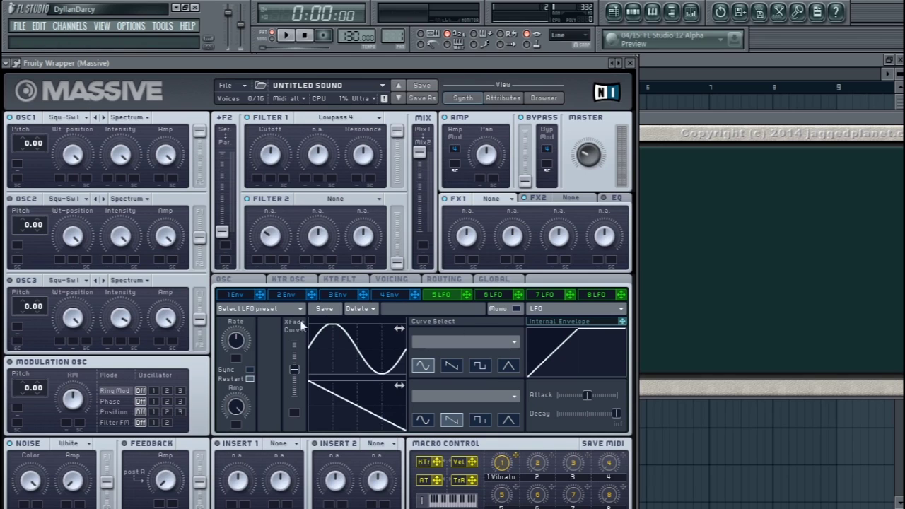
Assign LFO 5 to Filter 1's cutoff with an upward modulation range, and turn Filter 1's resonance down to minimum.
drag(467, 300, 255, 180)
drag(269, 169, 266, 150)
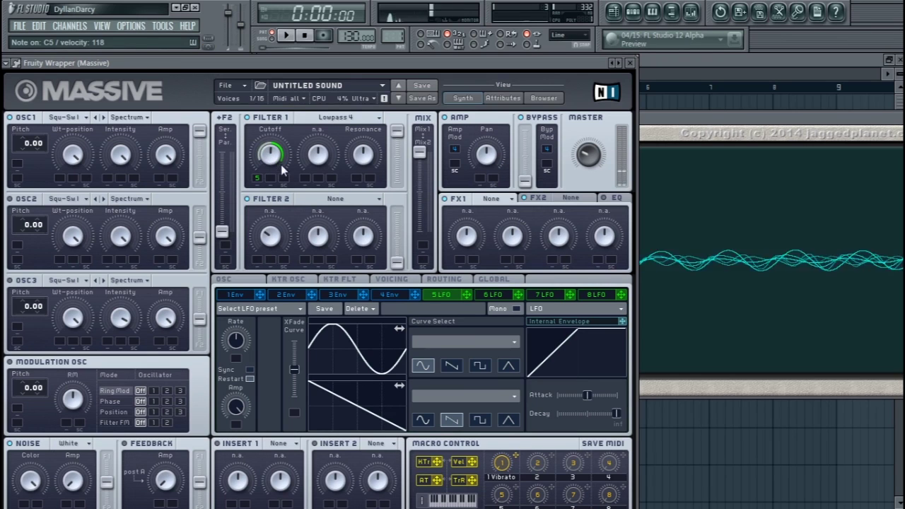
drag(362, 157, 360, 182)
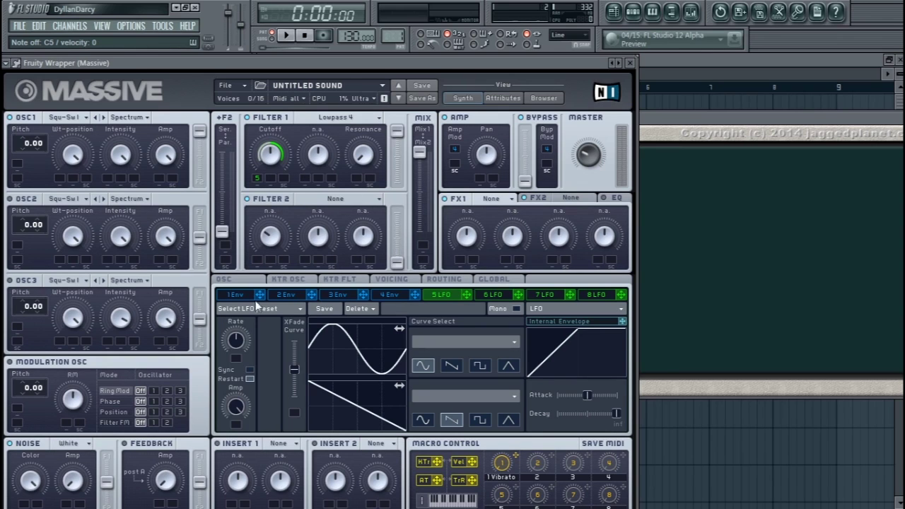
Try slower and faster rates for LFO 5 while playing notes, and reset the rate to 0.5.
drag(235, 342, 235, 412)
drag(247, 346, 262, 290)
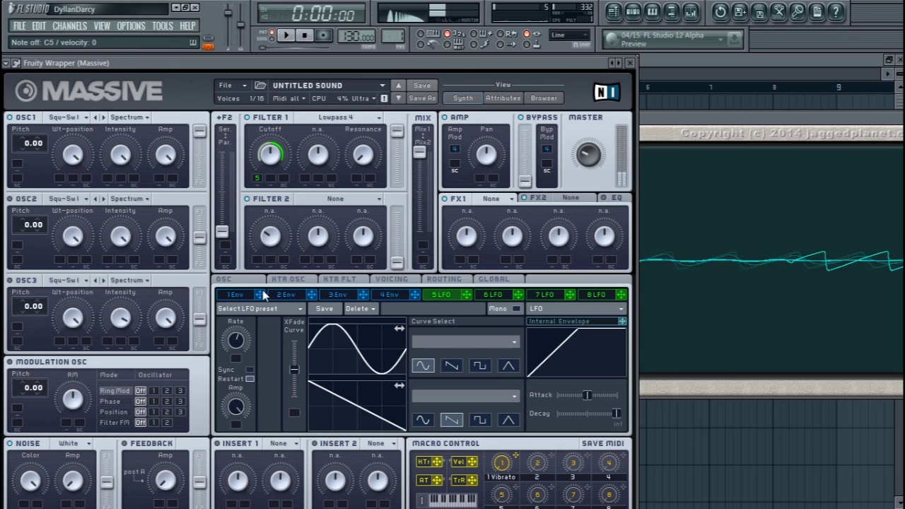
double_click(237, 340)
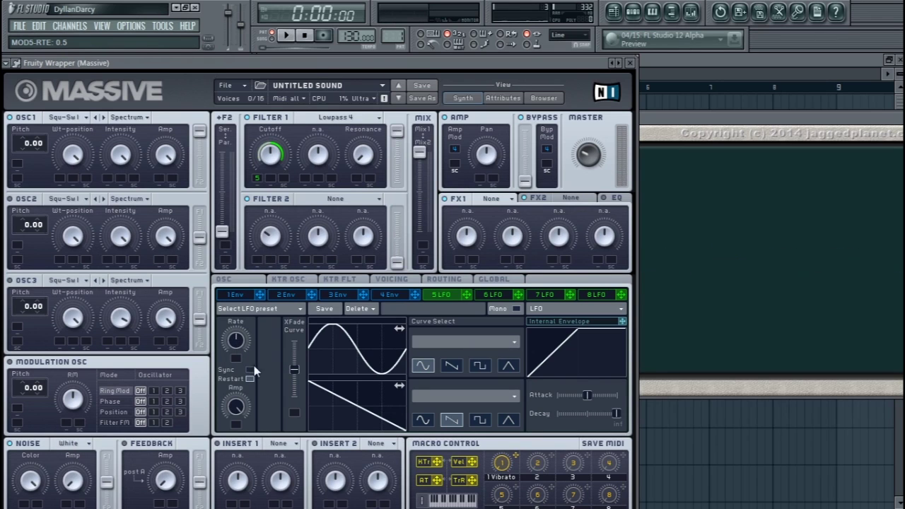
Toggle tempo sync on LFO 5 to compare both modes, and leave it enabled.
click(250, 370)
click(249, 370)
click(249, 369)
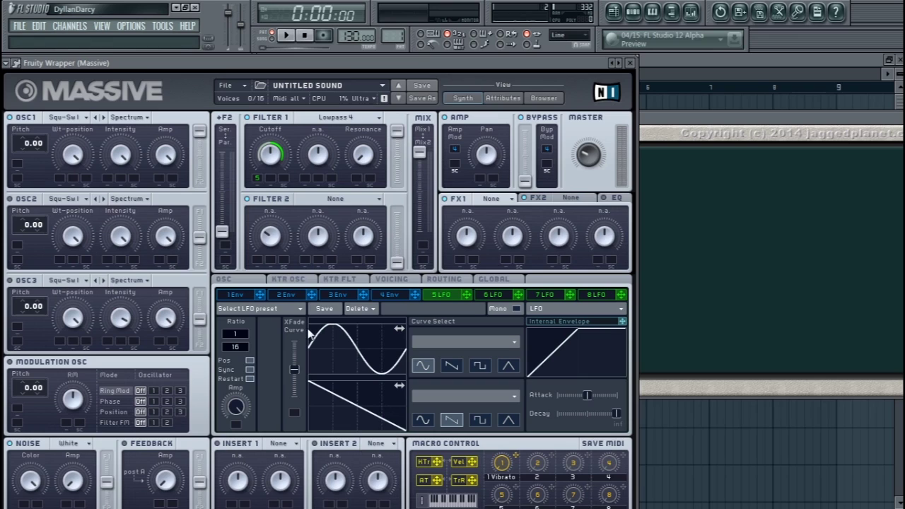
Audition synced LFO 5 ratios such as 1/12, 3/16 and 3/12 by playing notes.
drag(244, 335, 243, 324)
key(z)
scroll(241, 348, up, 1)
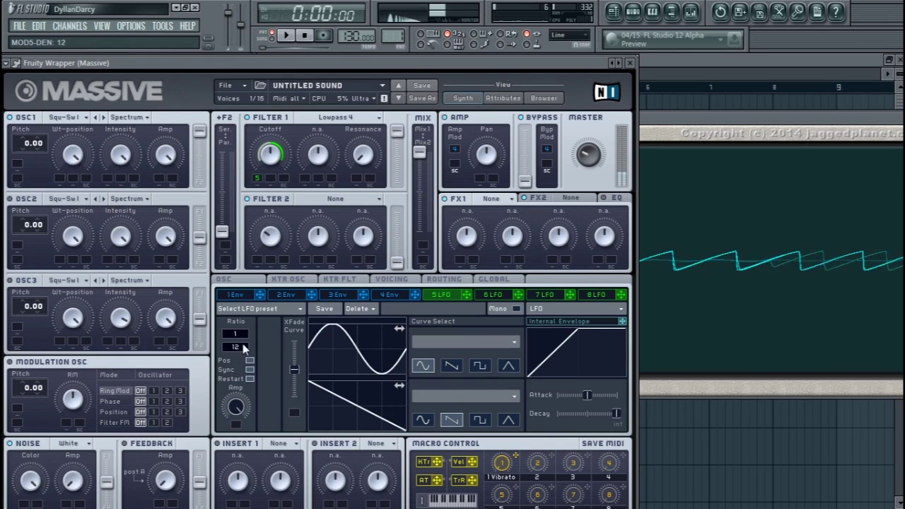
mouse_move(244, 341)
mouse_down()
mouse_move(243, 330)
mouse_move(240, 348)
mouse_up()
scroll(239, 347, up, 1)
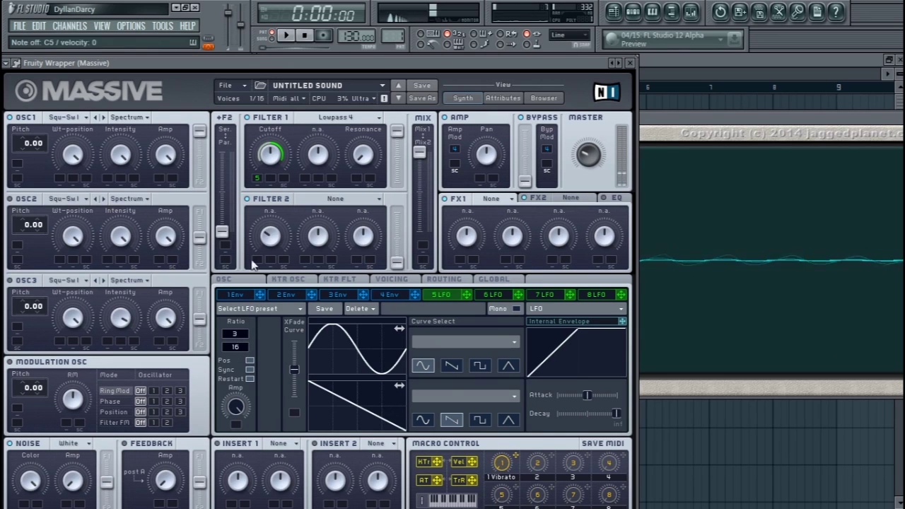
scroll(238, 337, down, 2)
scroll(239, 350, down, 3)
drag(253, 328, 263, 306)
mouse_move(243, 340)
mouse_down()
mouse_move(239, 353)
mouse_move(243, 338)
mouse_up()
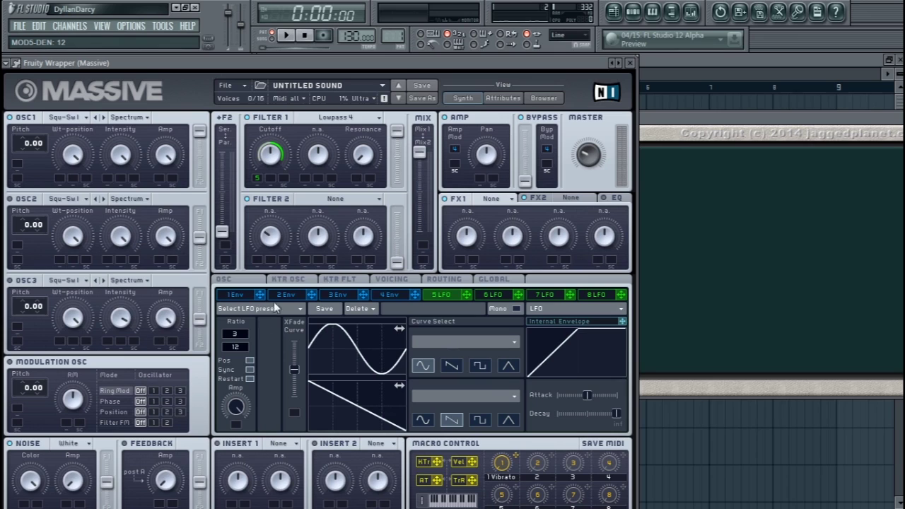
key(z)
Set LFO 5's sync ratio to 1/4.
drag(244, 351, 248, 347)
scroll(240, 339, down, 2)
scroll(244, 334, up, 4)
key(super)
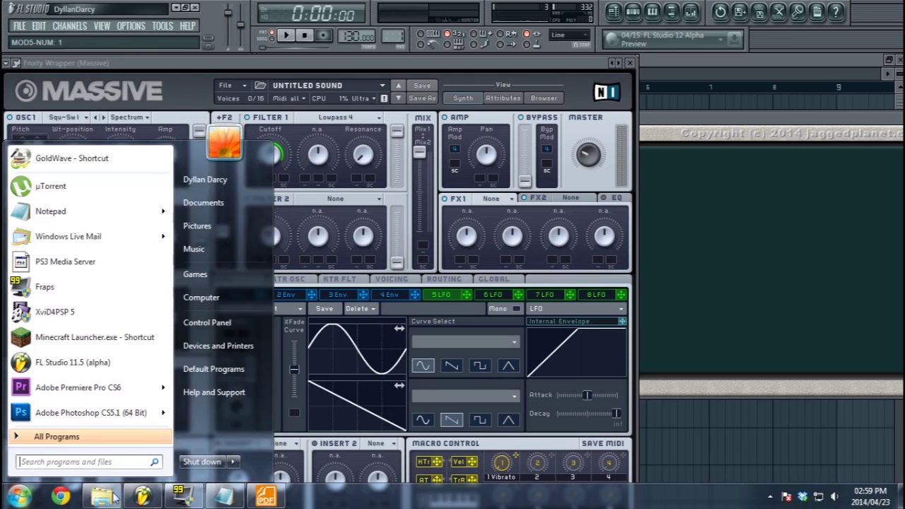
key(super)
click(597, 229)
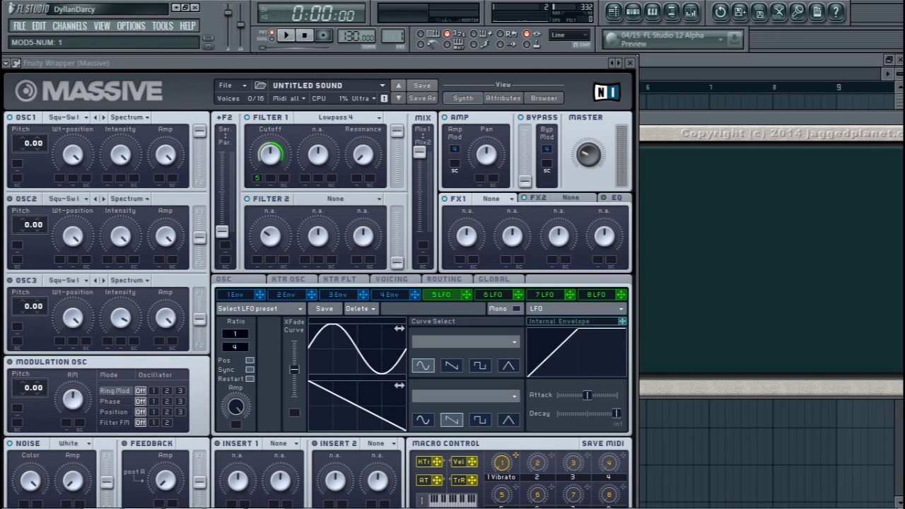
click(258, 362)
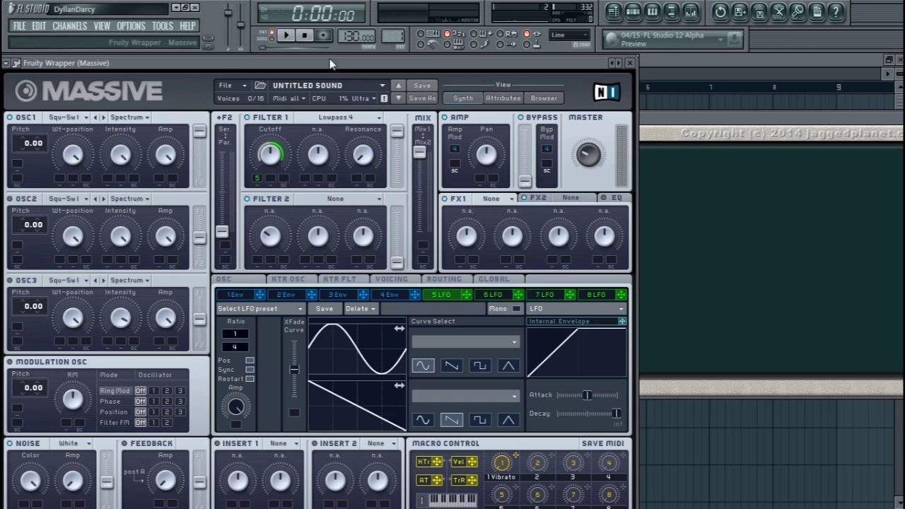
Move the Massive window off the playlist and turn off its Detached option, hiding the step sequencer.
drag(285, 63, 335, 163)
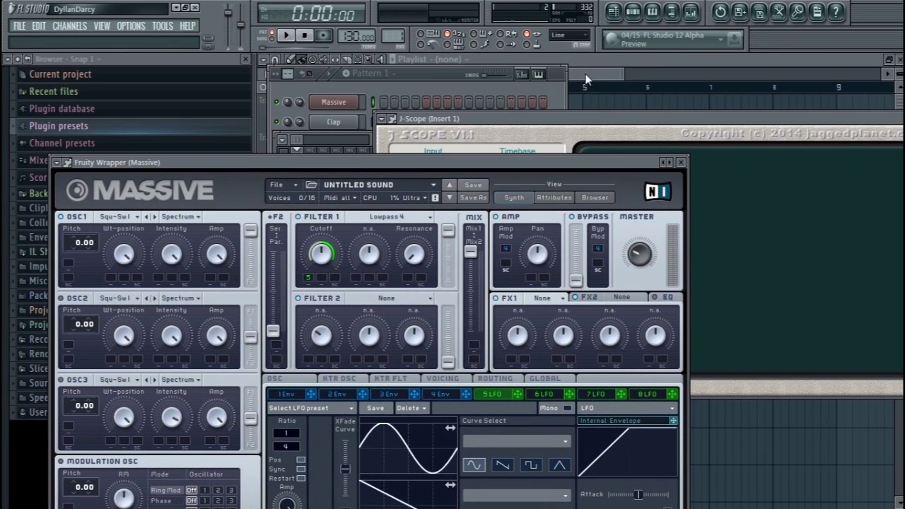
key(F6)
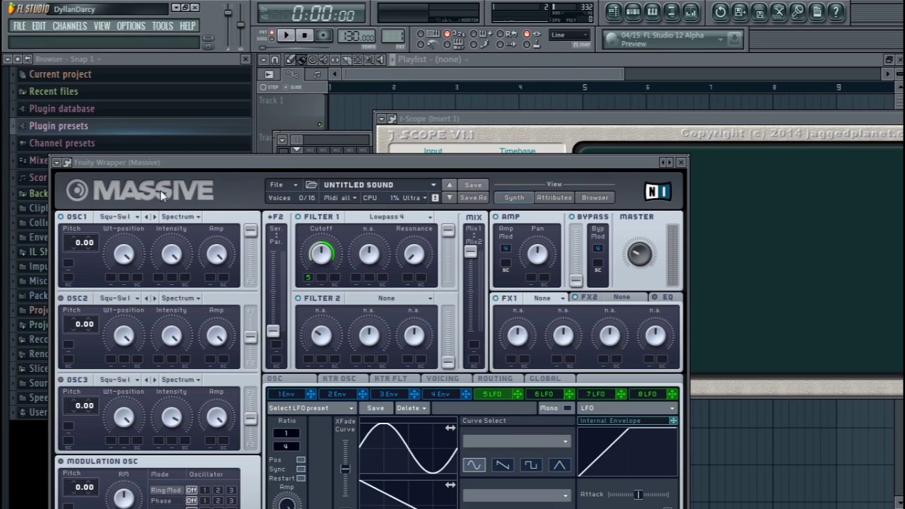
click(66, 164)
click(91, 373)
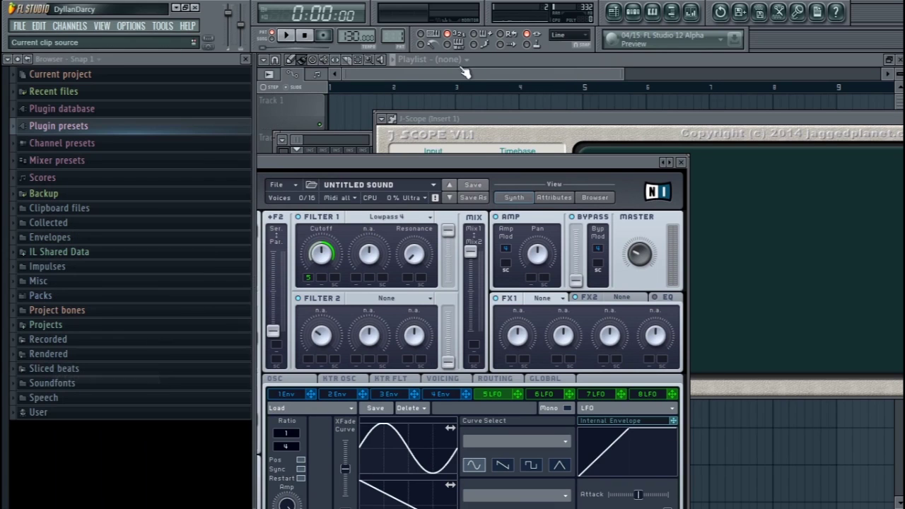
Bring the playlist to the front and place a Pattern 1 clip on Track 1 at bar 1.
click(460, 84)
click(360, 119)
click(364, 130)
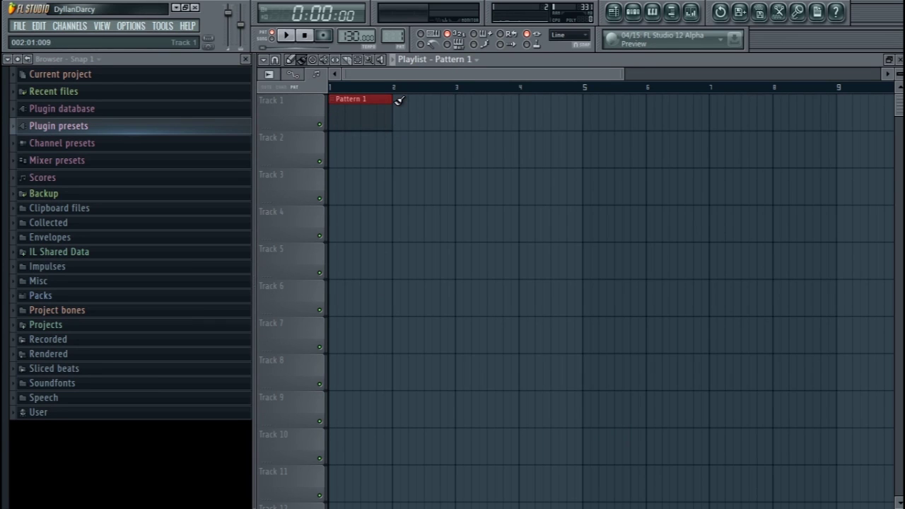
Draw a four-bar C#5 note from bar 1 in Massive's piano roll, and close the piano roll.
key(F6)
right_click(318, 240)
click(355, 236)
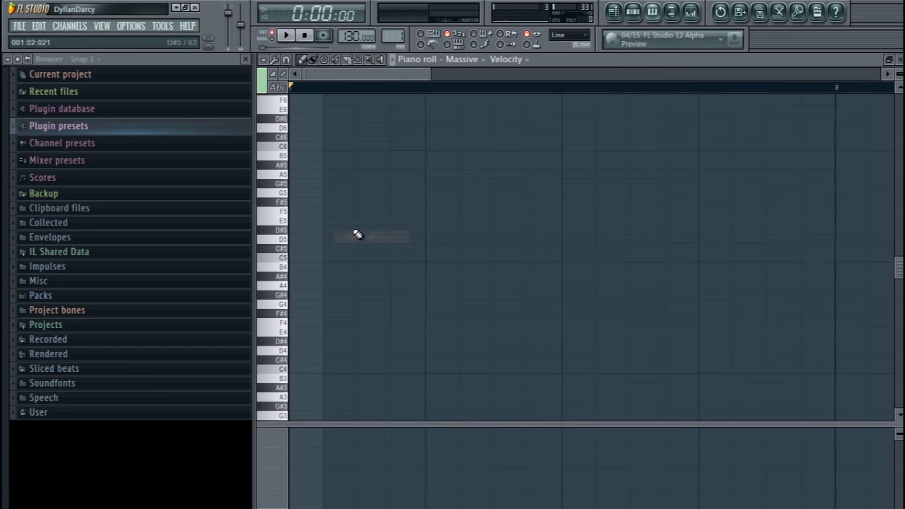
click(299, 247)
scroll(295, 249, down, 2)
drag(306, 248, 778, 247)
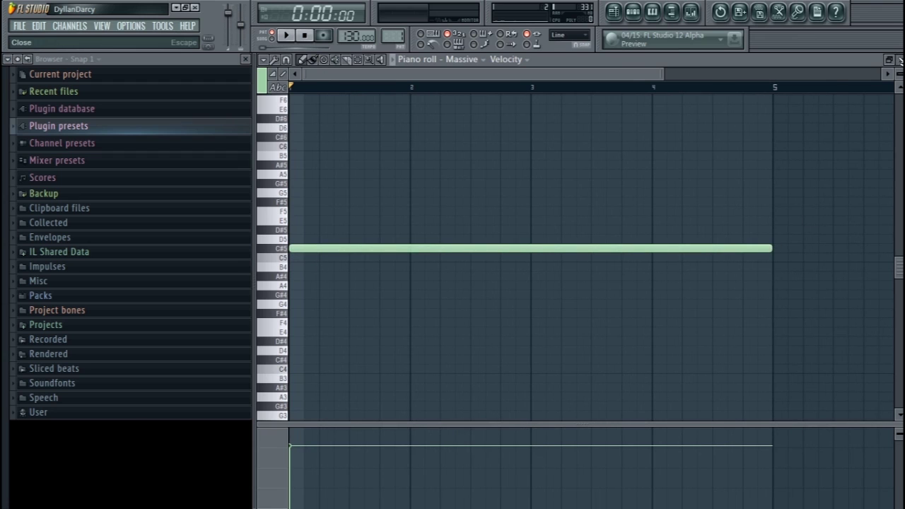
click(899, 59)
Reopen Massive, set LFO 5's sync ratio to 1/1, and place the playlist's playhead in the middle of bar 1.
click(311, 241)
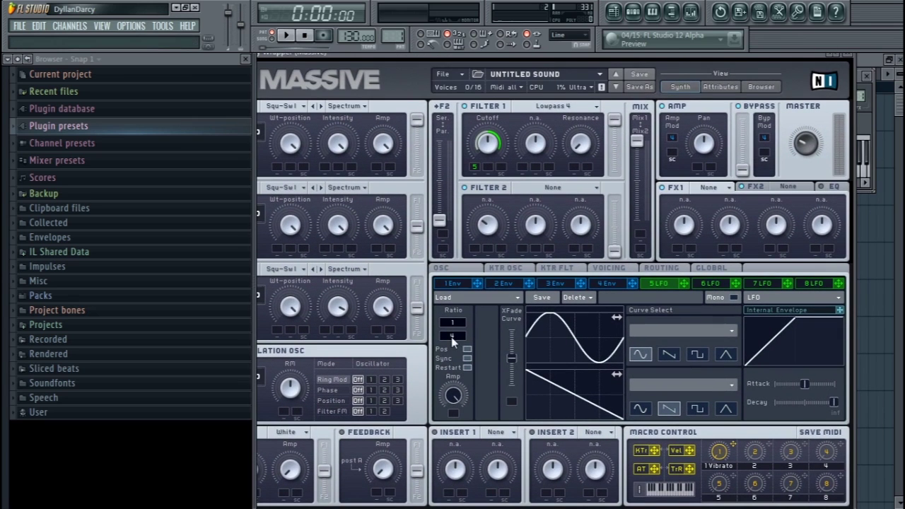
drag(456, 330, 456, 337)
drag(487, 56, 473, 249)
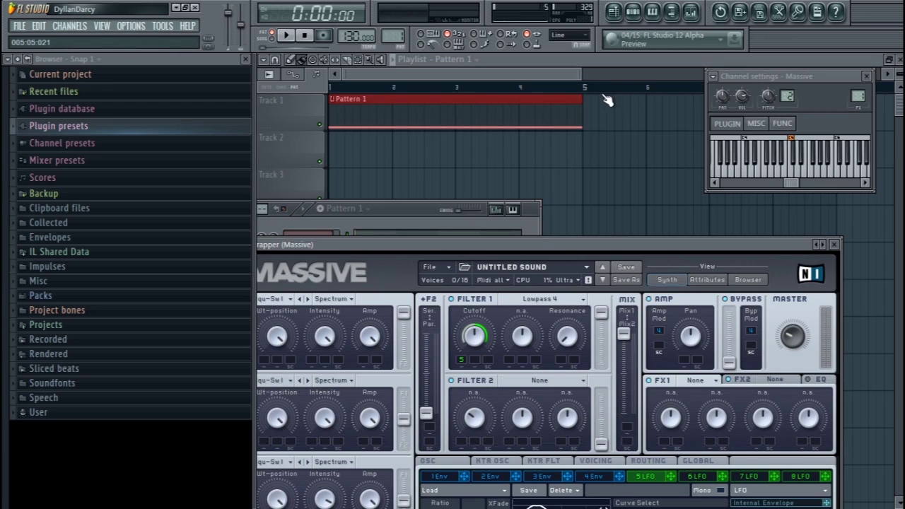
click(361, 87)
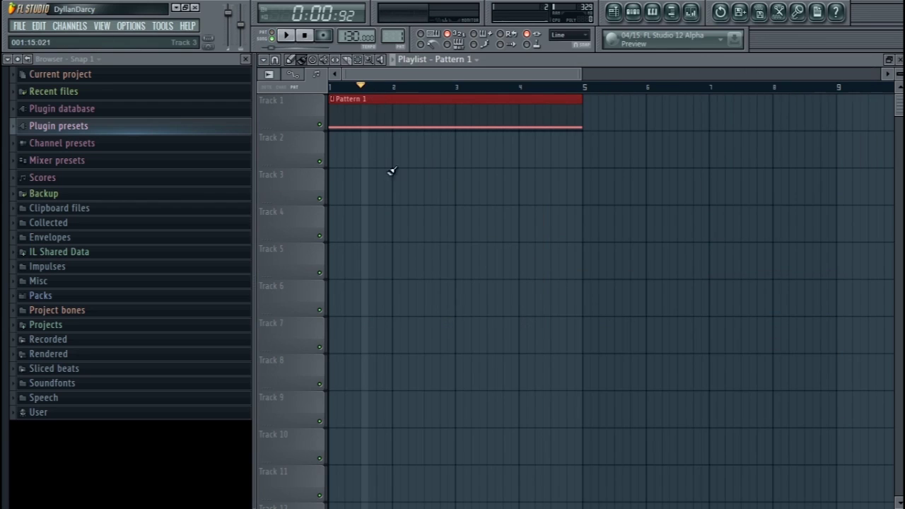
Reopen the Massive window, turn on its Detached option and move it over the browser area.
key(F9)
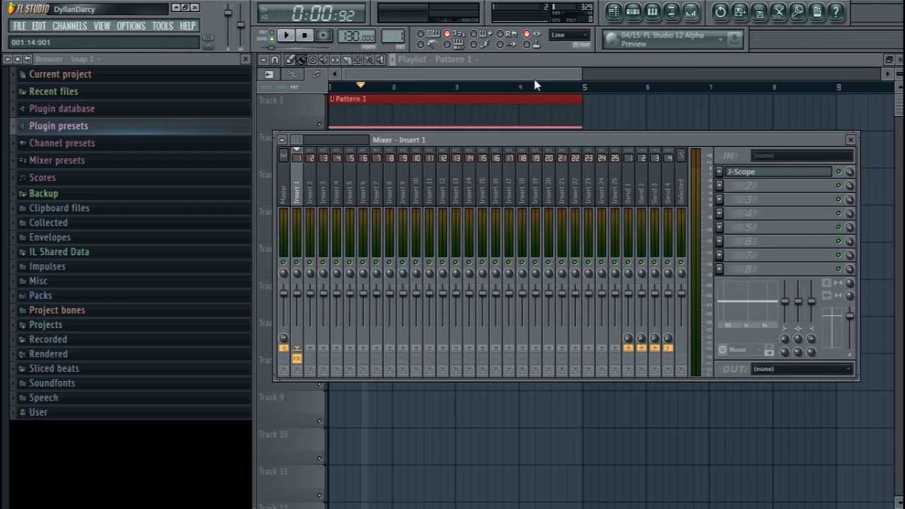
key(F9)
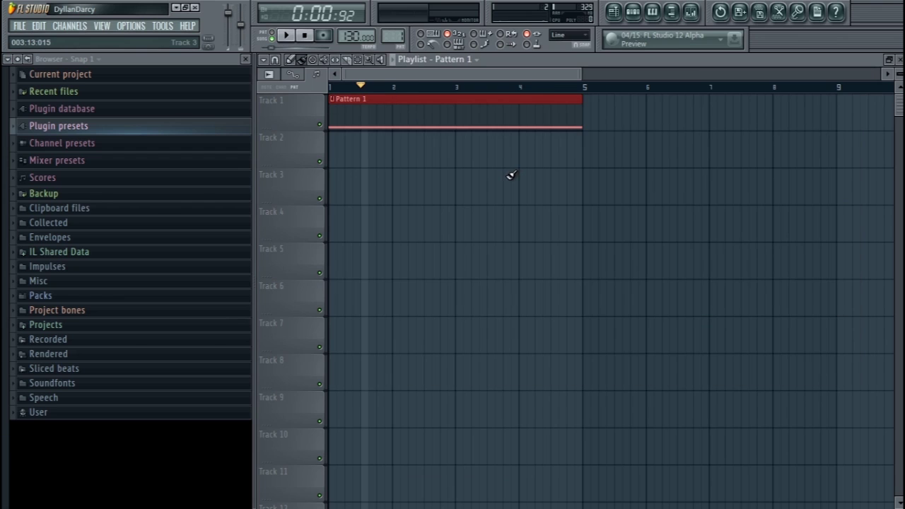
key(F6)
click(306, 236)
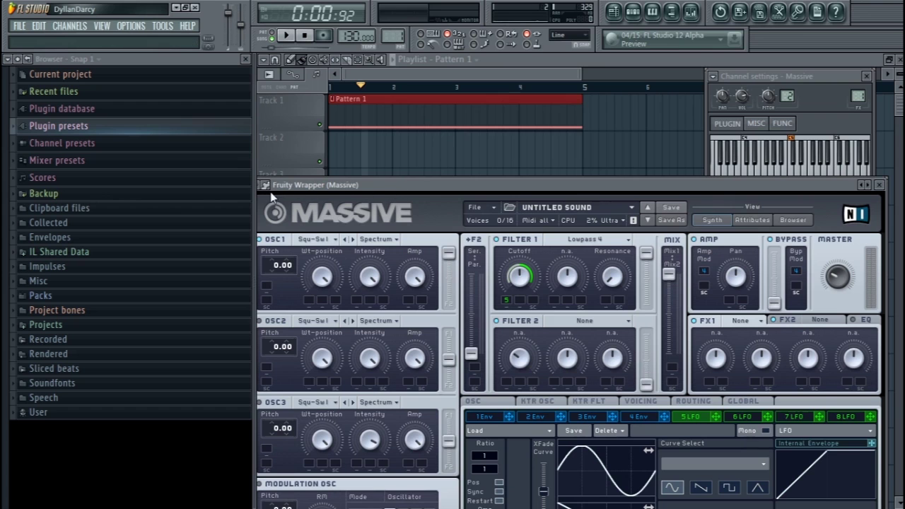
drag(394, 184, 425, 157)
click(286, 159)
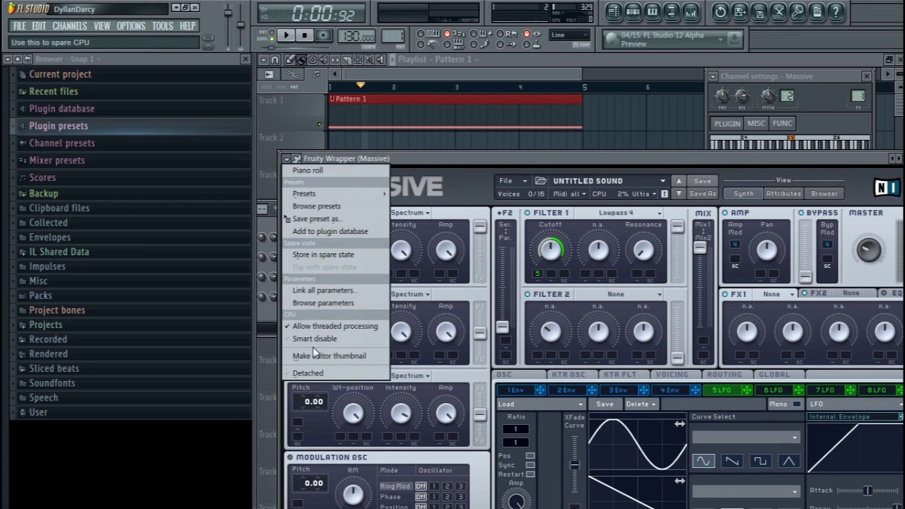
click(325, 373)
drag(450, 157, 3, 79)
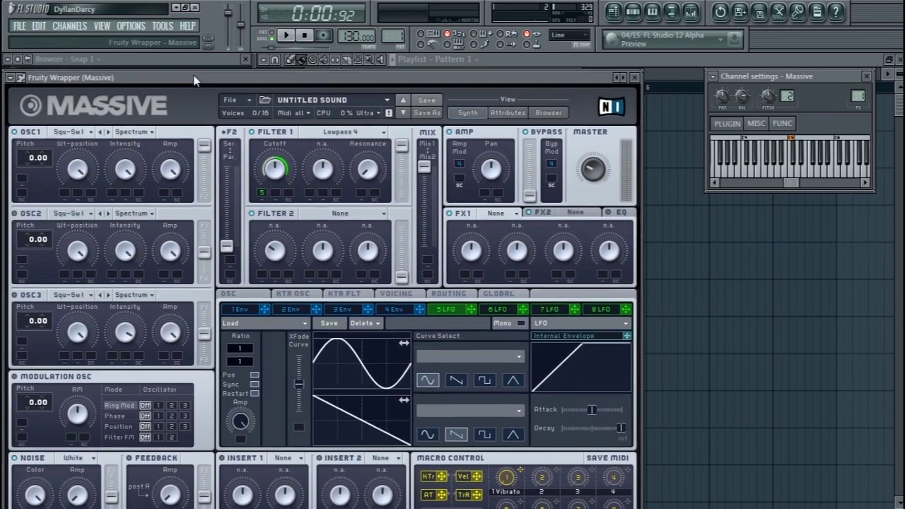
drag(342, 133, 332, 61)
Show the J-Scope effect of mixer Insert 1 behind the Massive window.
click(690, 12)
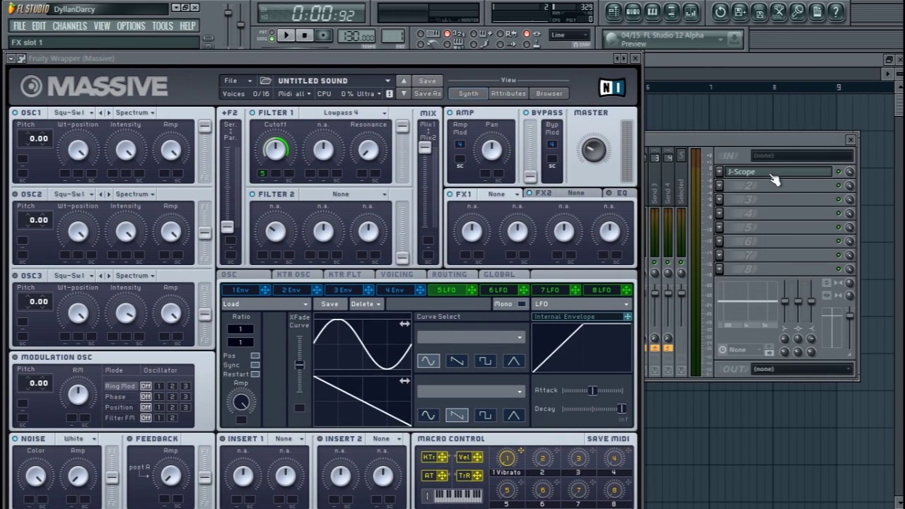
click(773, 176)
click(485, 68)
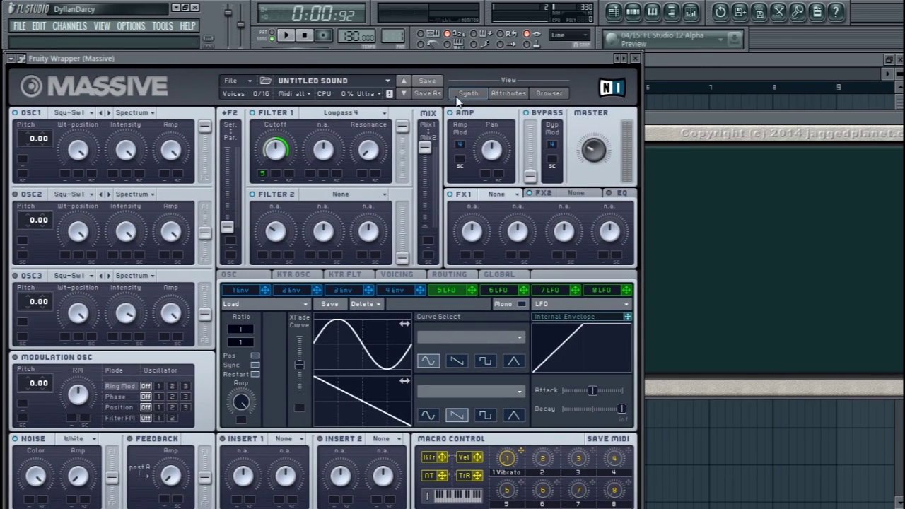
Turn off LFO 5's Restart option and play repeated notes to hear how the LFO behaves.
click(254, 375)
key(z)
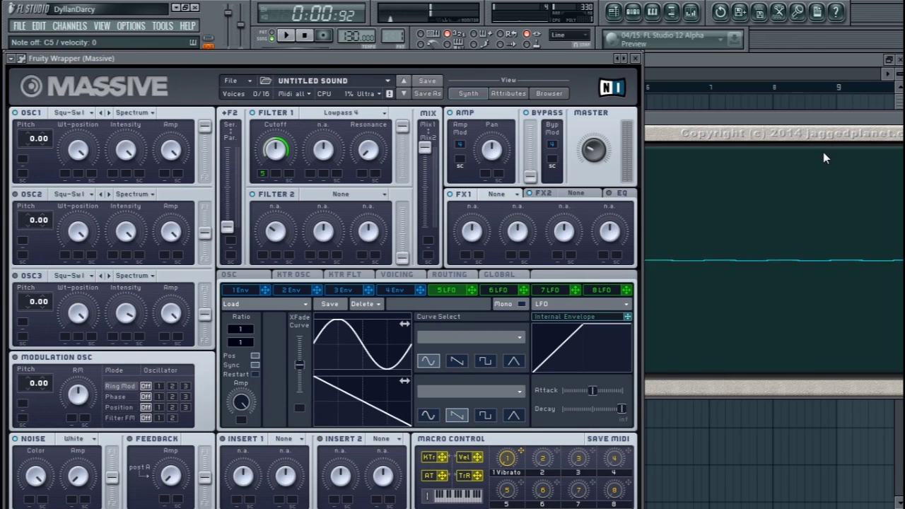
key(z)
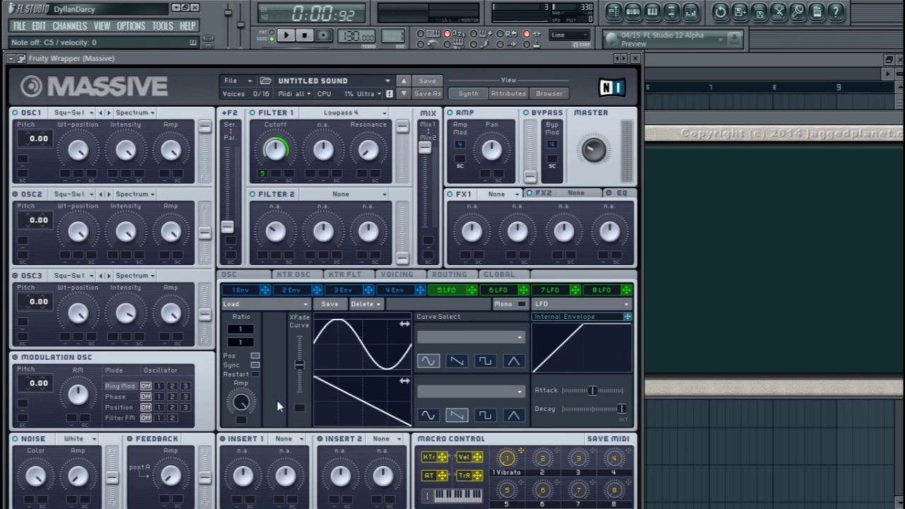
key(z)
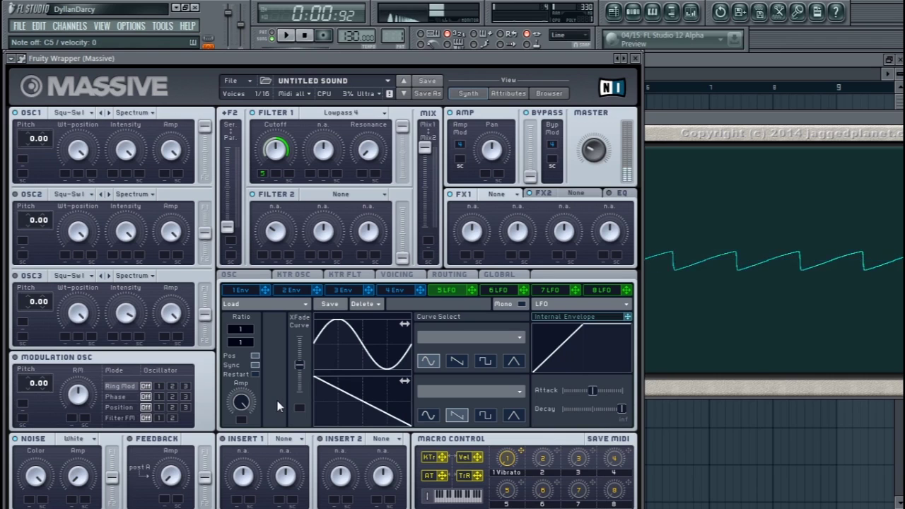
key(z)
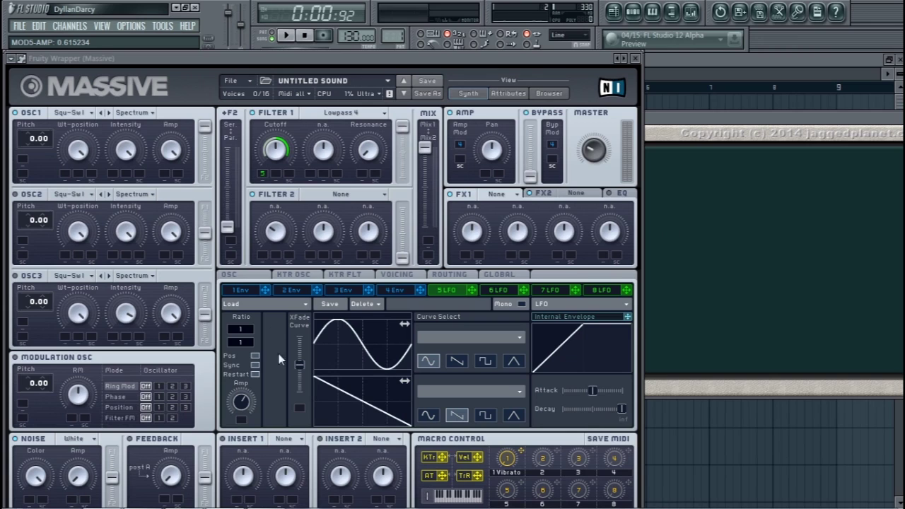
Turn LFO 5's Amp down to 0, try it raised, and bring it back to 0.
drag(244, 409, 241, 470)
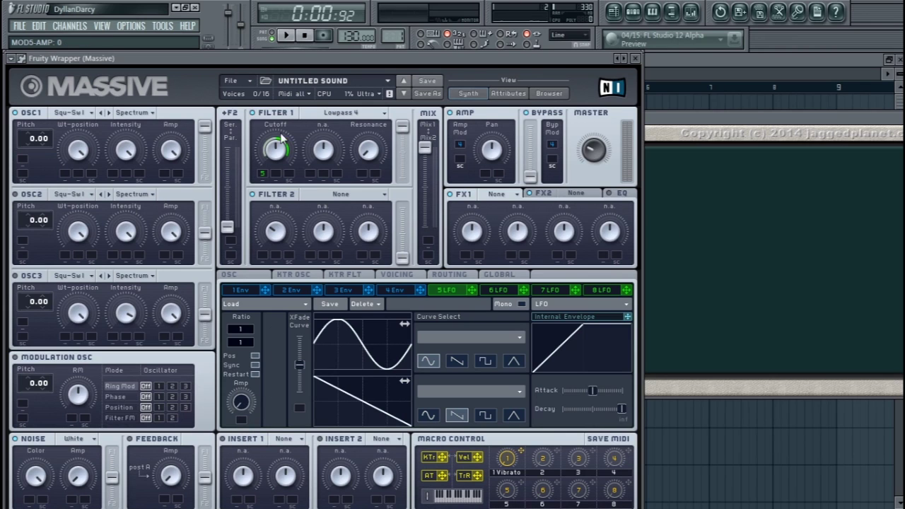
drag(241, 403, 266, 344)
drag(241, 402, 267, 480)
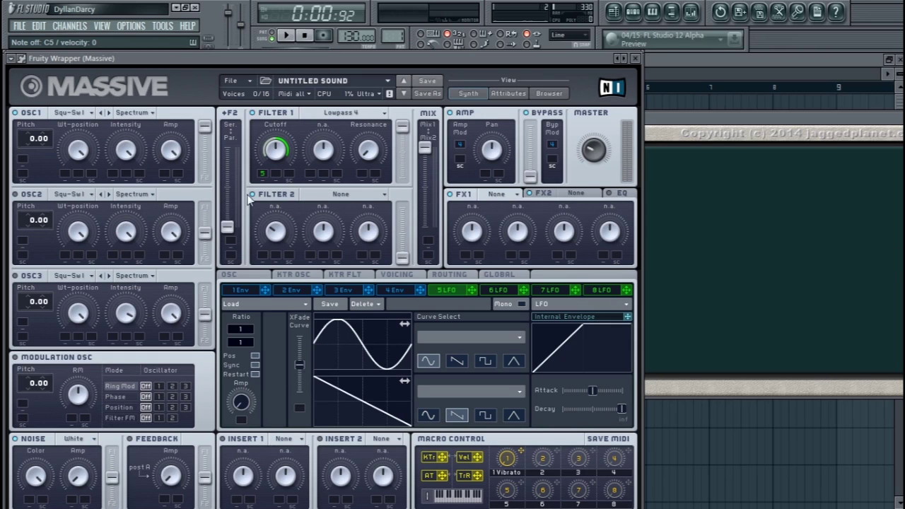
Turn LFO 5's Amp up to maximum and set its XFade Curve to 1 so only the upper curve is used.
drag(250, 410, 252, 358)
drag(298, 364, 303, 282)
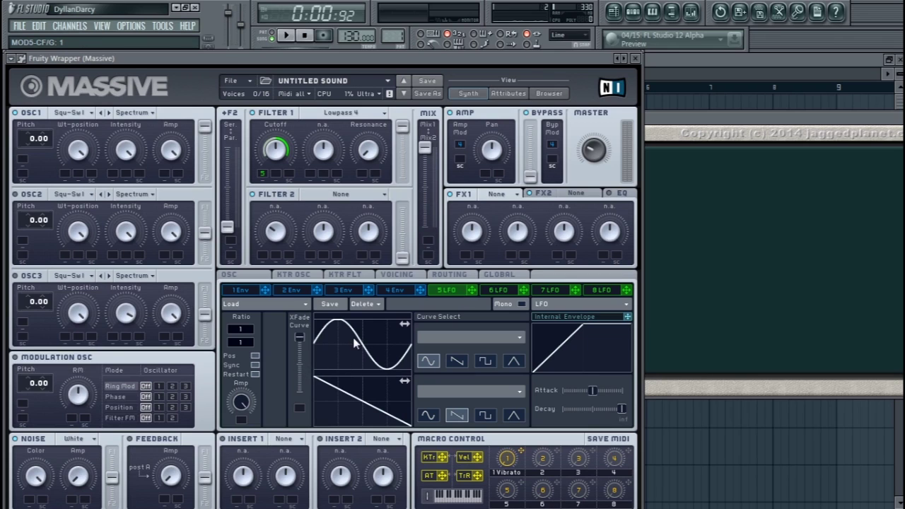
mouse_move(298, 345)
mouse_down()
mouse_move(299, 393)
mouse_move(300, 338)
mouse_up()
Try the saw, square and triangle shapes for LFO 5's upper curve and return to the sine shape.
click(457, 361)
click(485, 361)
click(514, 362)
click(428, 361)
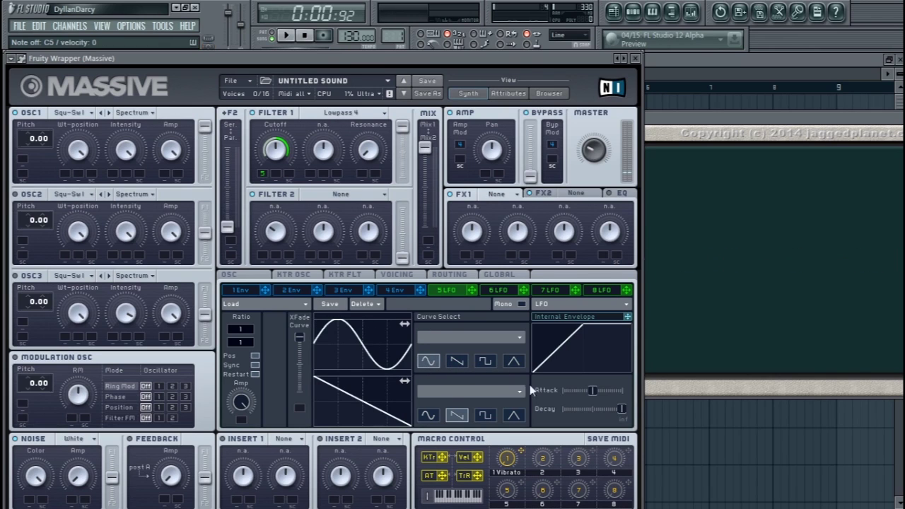
Try the Bending 4 and Bending 8 curves as LFO 5's upper curve and return to the sine shape.
click(520, 339)
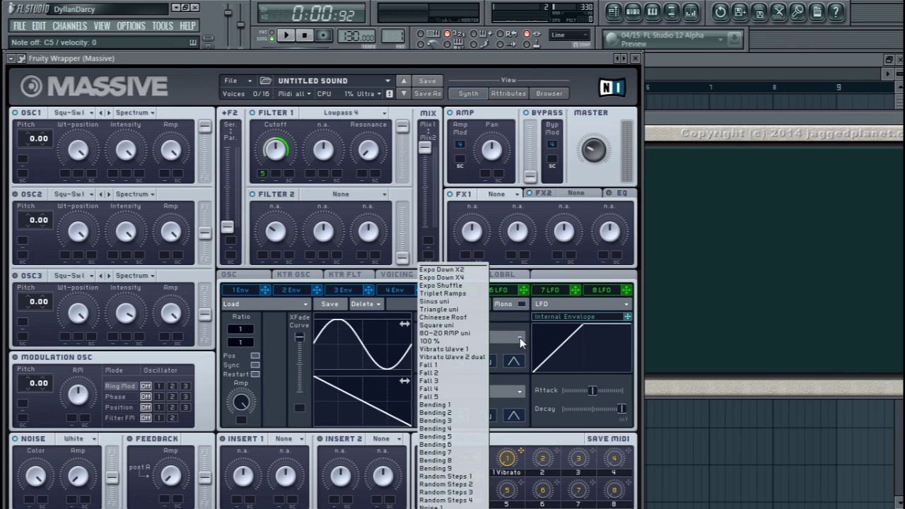
click(451, 373)
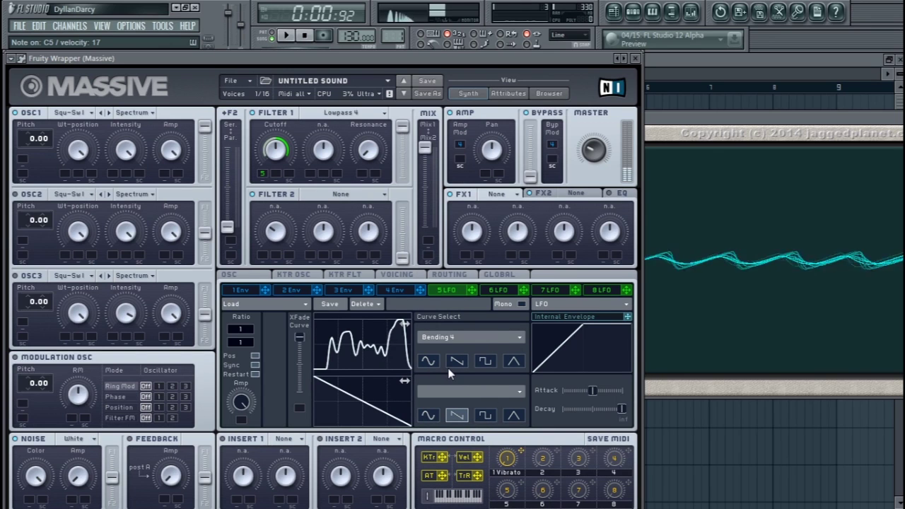
click(459, 337)
click(457, 460)
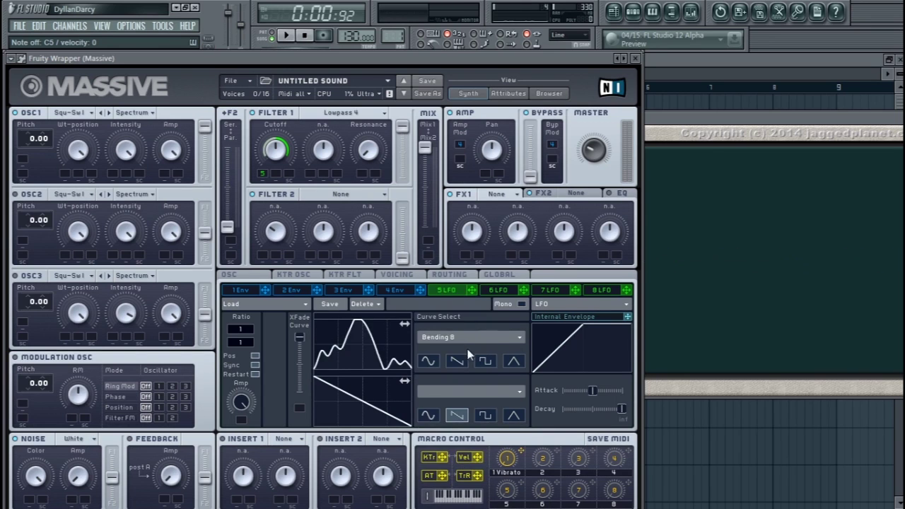
click(429, 361)
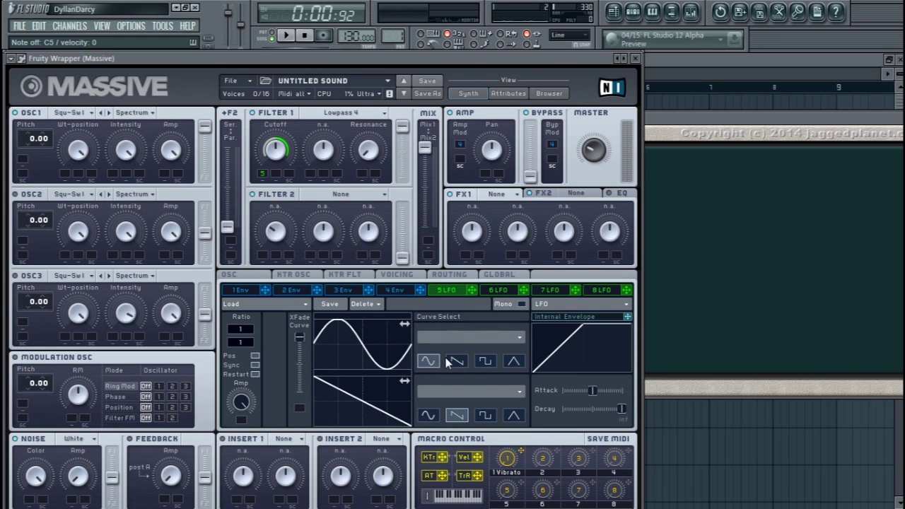
Set LFO 5's upper curve to Chineese Roof and its lower curve to Bending 6.
click(460, 361)
click(473, 337)
click(453, 327)
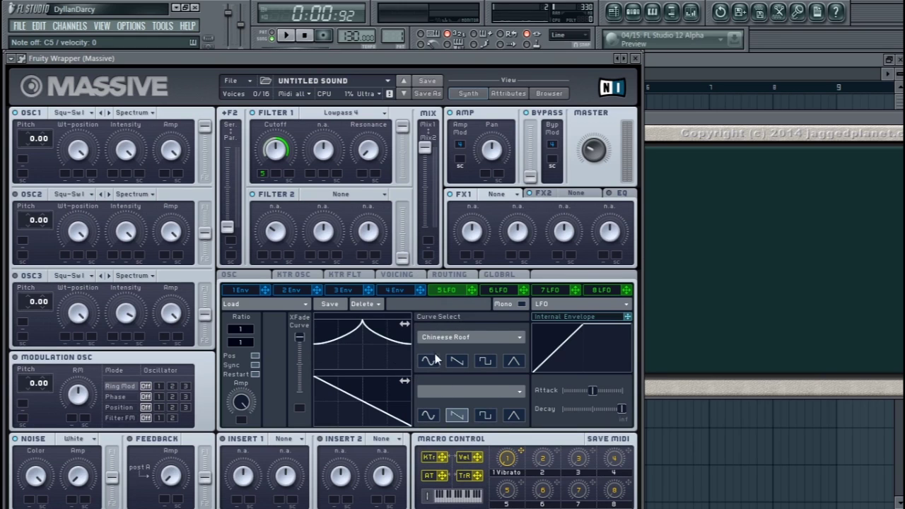
click(466, 393)
click(452, 448)
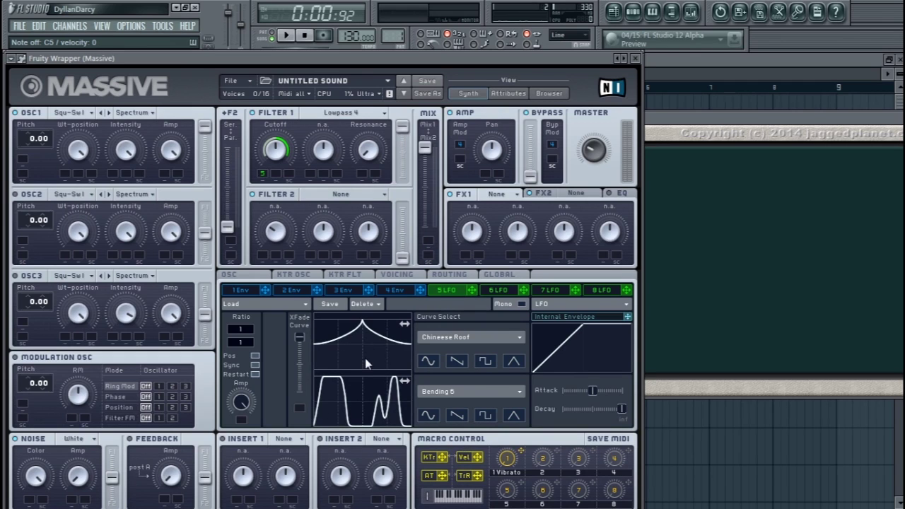
Try LFO 5's XFade Curve at 0.5, return it to 1, and set both curves to sine.
drag(301, 338, 303, 366)
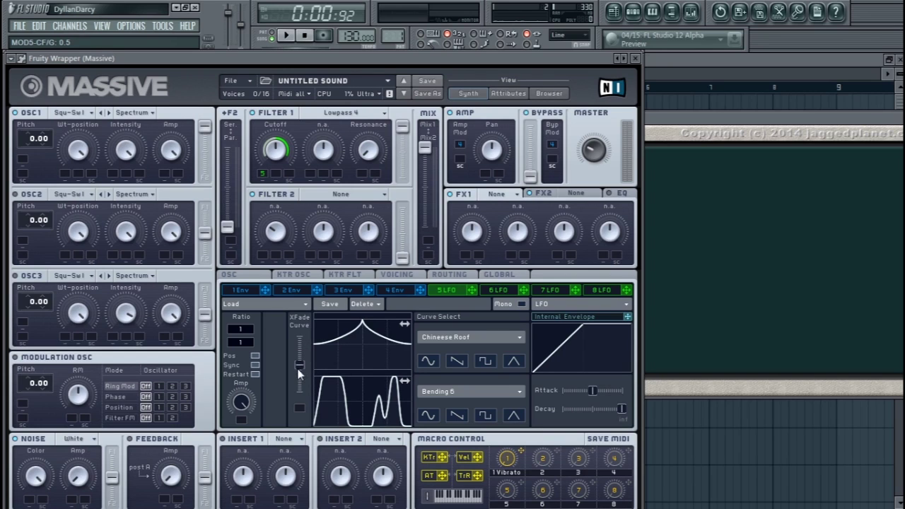
drag(300, 365, 302, 286)
click(427, 361)
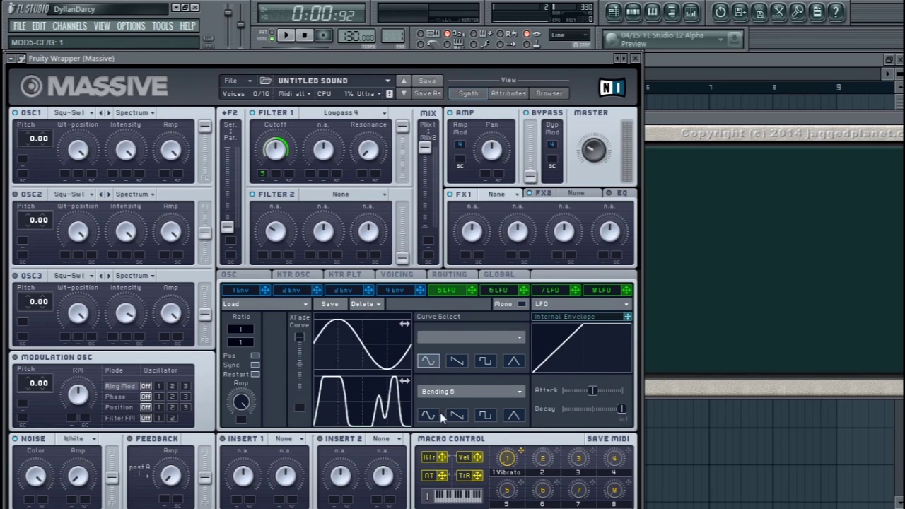
click(427, 416)
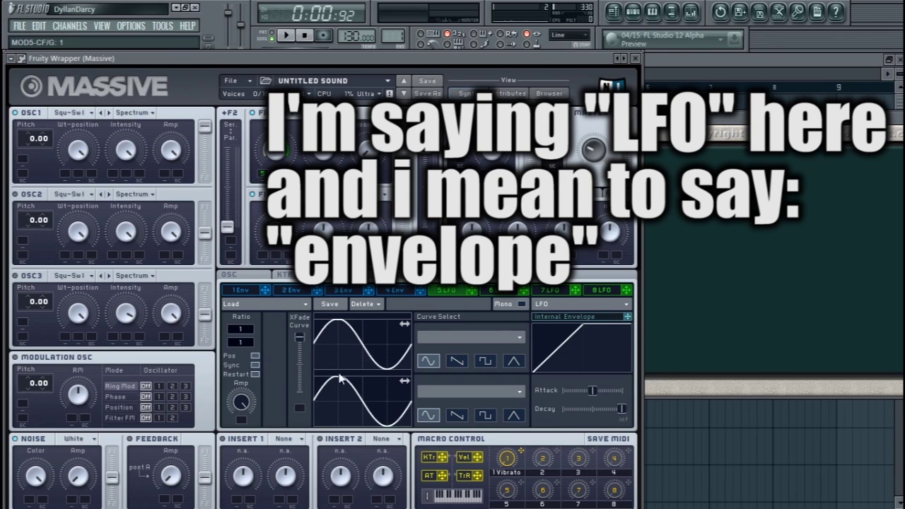
Assign the internal envelope to LFO 5's Amp and XFade Curve, and switch both assignments off again.
drag(627, 317, 247, 440)
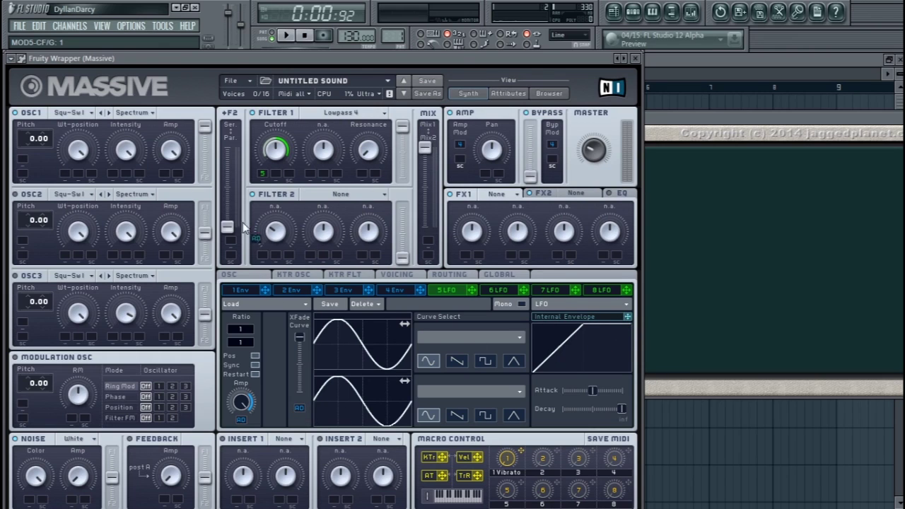
right_click(300, 409)
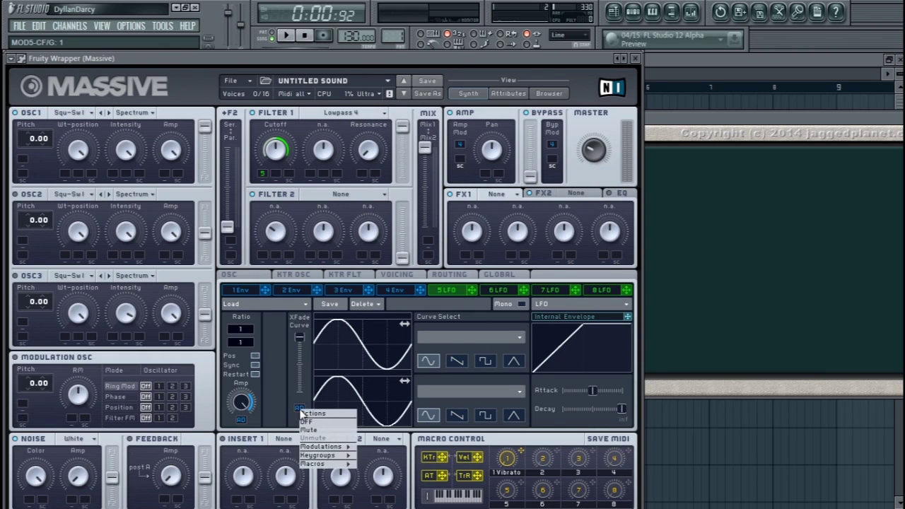
click(322, 422)
right_click(239, 419)
click(255, 430)
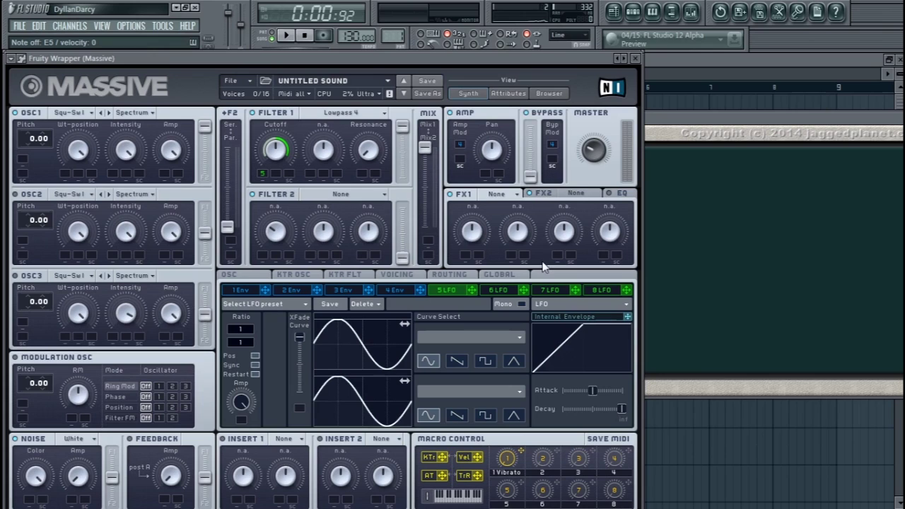
Set the Unisono voice count to 4 in the voicing settings and turn on LFO 5's Mono option.
click(402, 277)
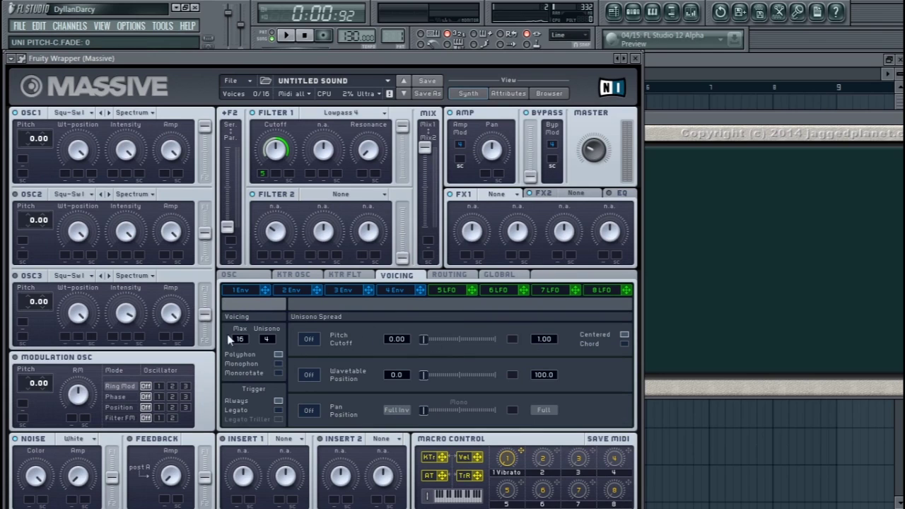
click(401, 290)
click(450, 292)
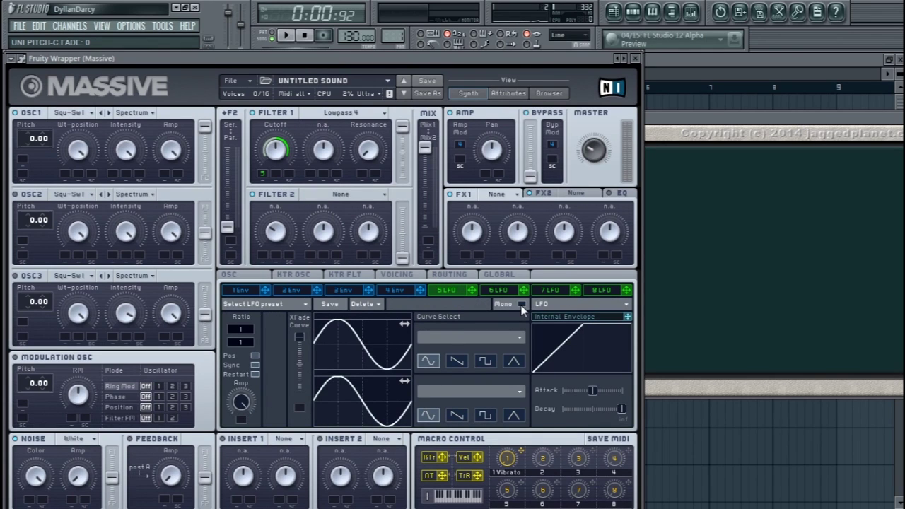
click(495, 291)
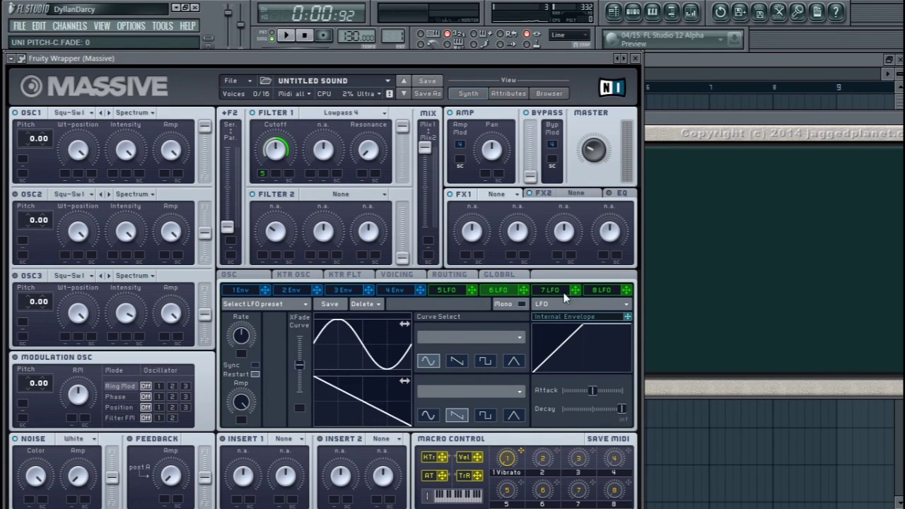
click(453, 290)
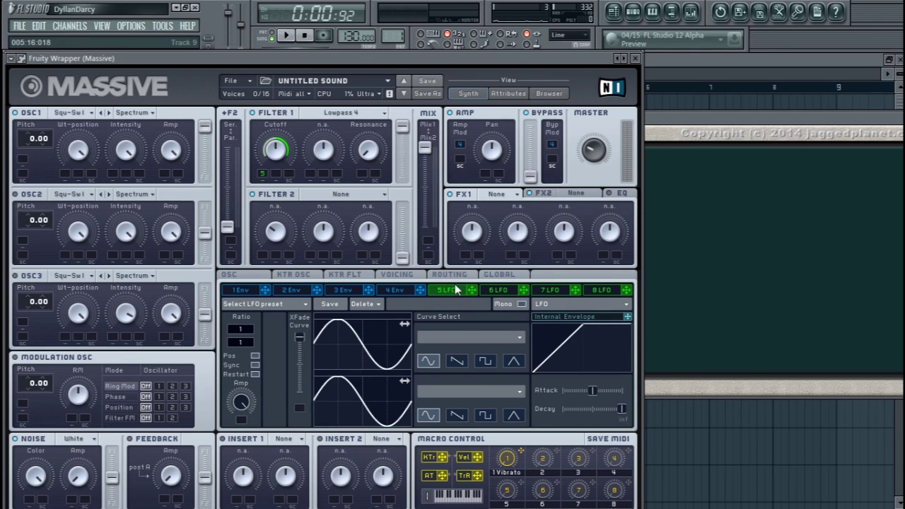
Assign LFO 6 to Filter 1's Resonance and switch the assignment off again.
click(499, 289)
click(502, 276)
click(495, 290)
drag(523, 290, 361, 173)
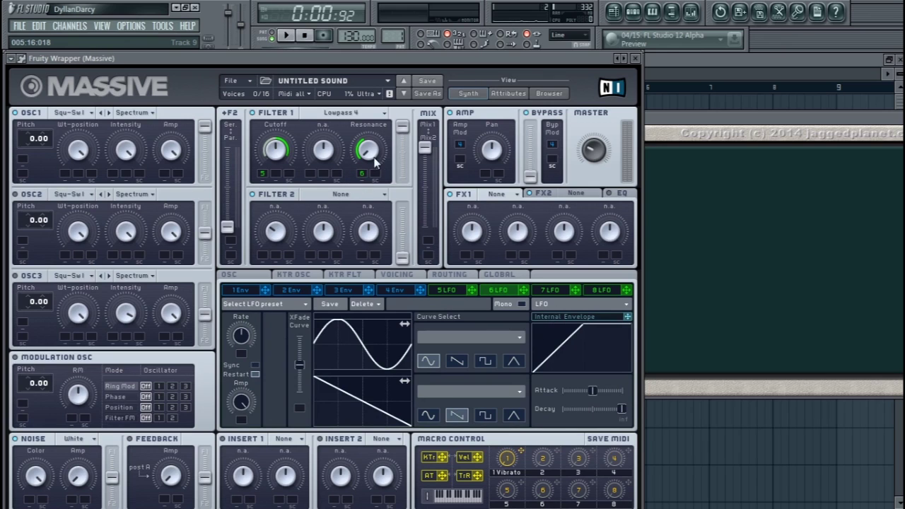
right_click(365, 174)
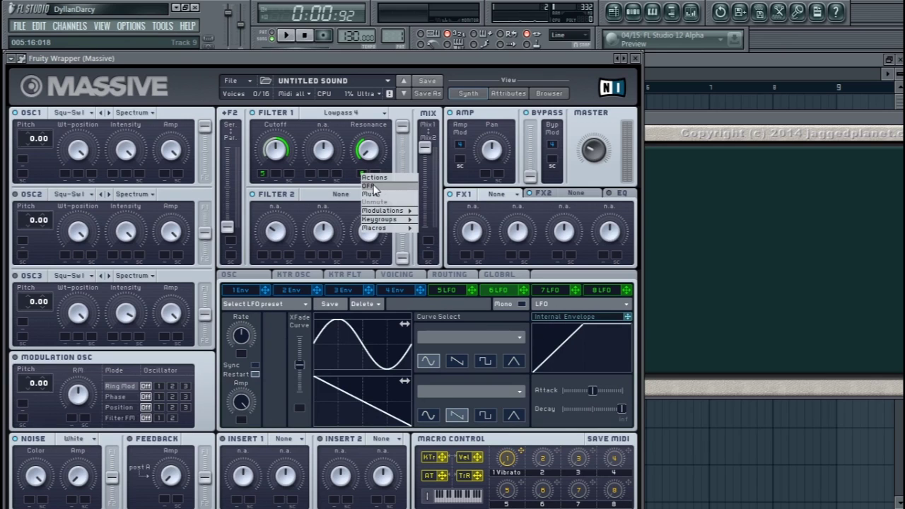
click(375, 190)
Try LFO 5's Mono option with held notes and vary the internal envelope's Attack and Decay.
click(453, 291)
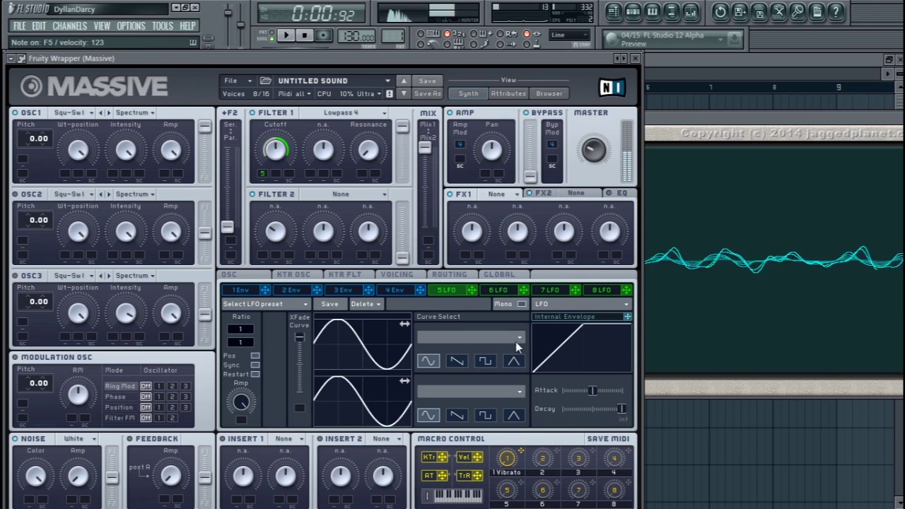
click(524, 306)
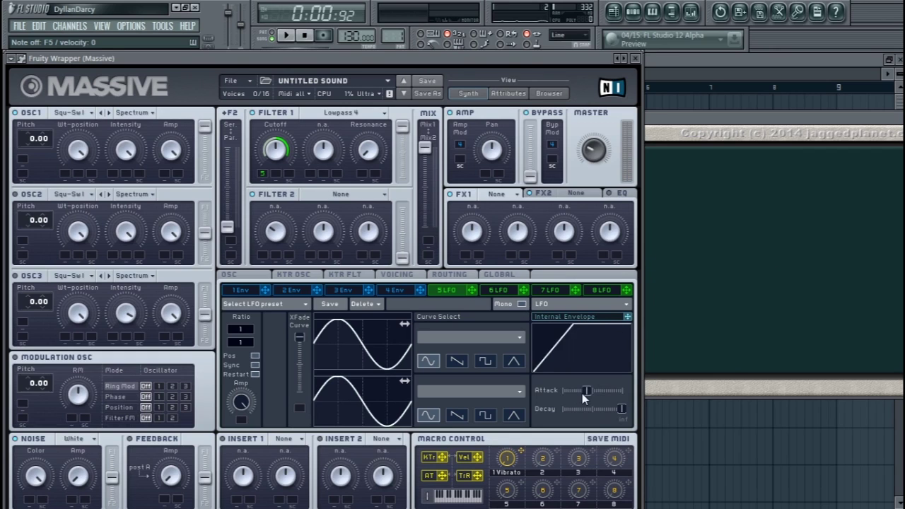
mouse_move(620, 412)
mouse_down()
mouse_move(608, 413)
mouse_move(624, 412)
mouse_up()
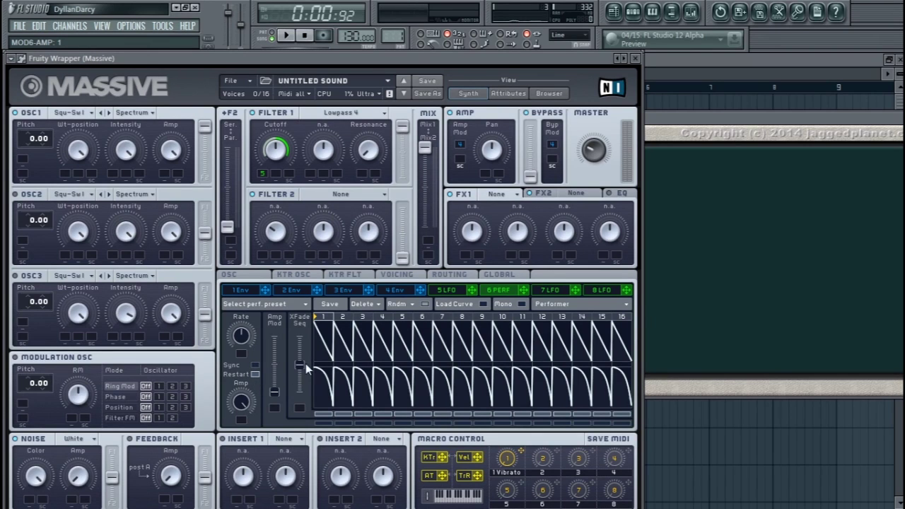
Change modulator 6 to a Performer, compare it with LFO 5, and raise its Rate to about 0.74 while playing a note.
click(445, 293)
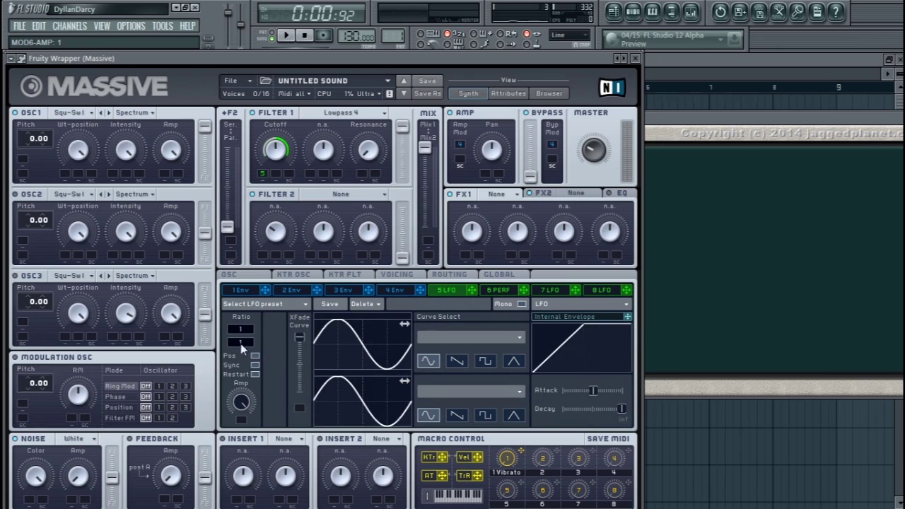
click(499, 296)
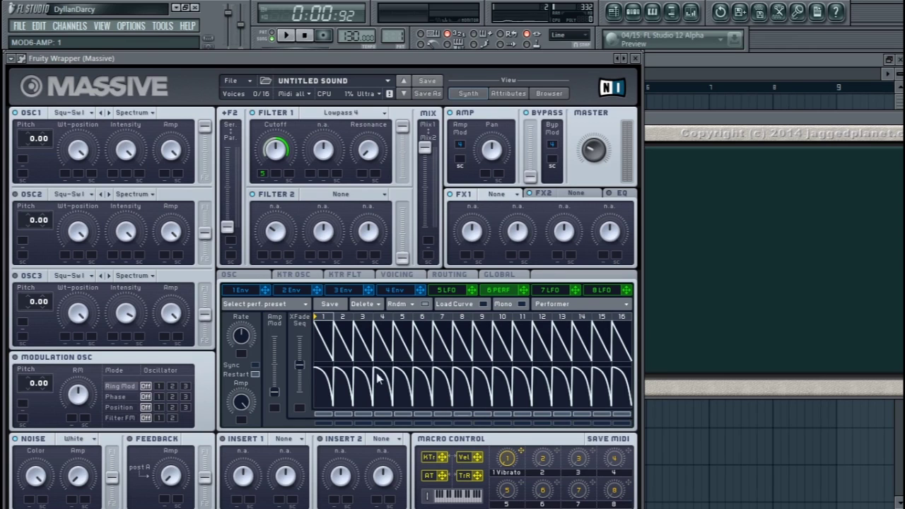
key(z)
drag(245, 336, 254, 309)
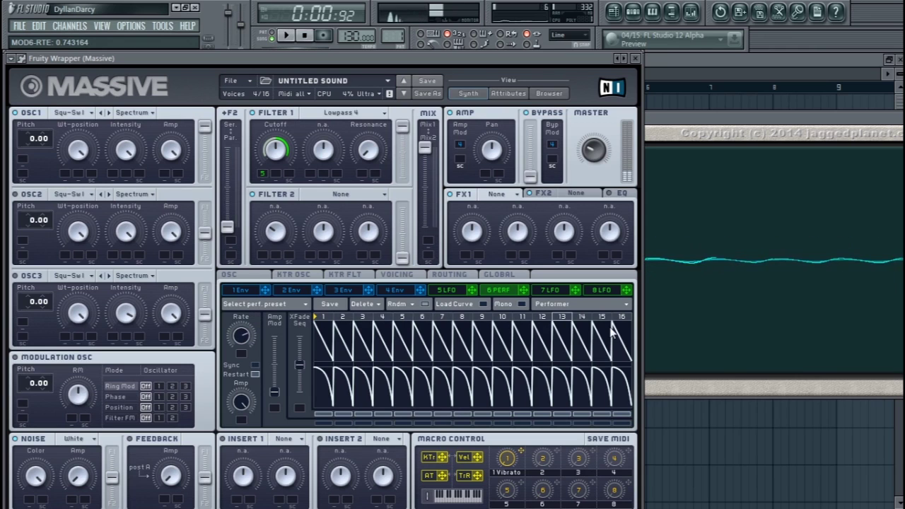
Turn on the Performer's Sync, turn off its Pos option and set the ratio to 1/4.
click(255, 364)
click(257, 355)
drag(245, 345, 249, 352)
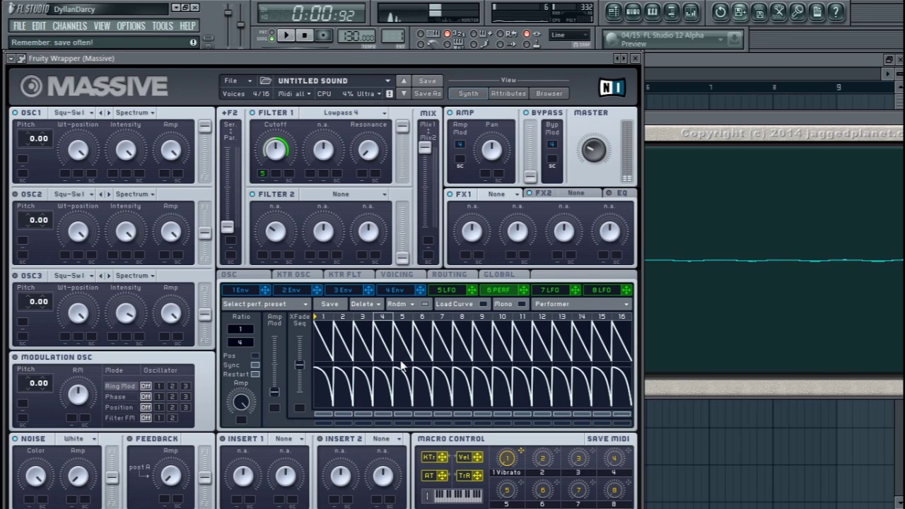
Route the Performer to Filter 1's Cutoff in place of LFO 5, and play notes while comparing ratios 1/1 and 1/4.
click(451, 292)
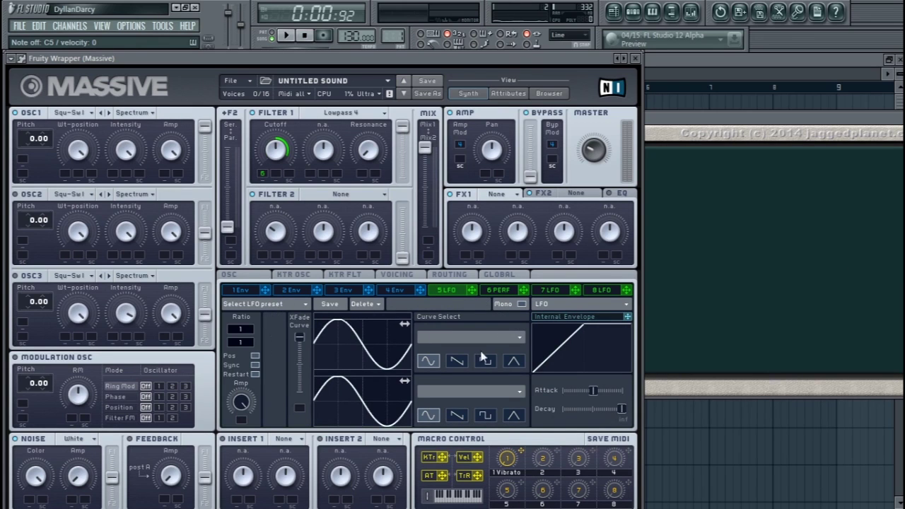
click(501, 291)
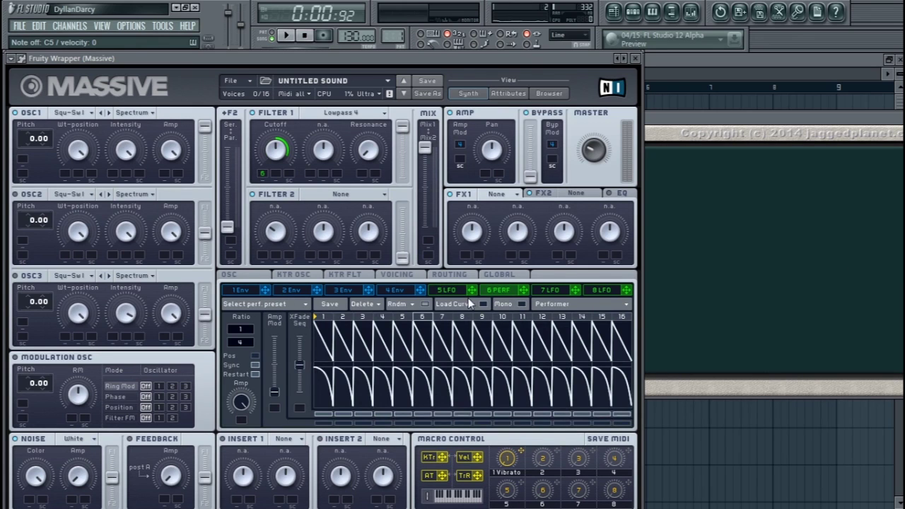
key(z)
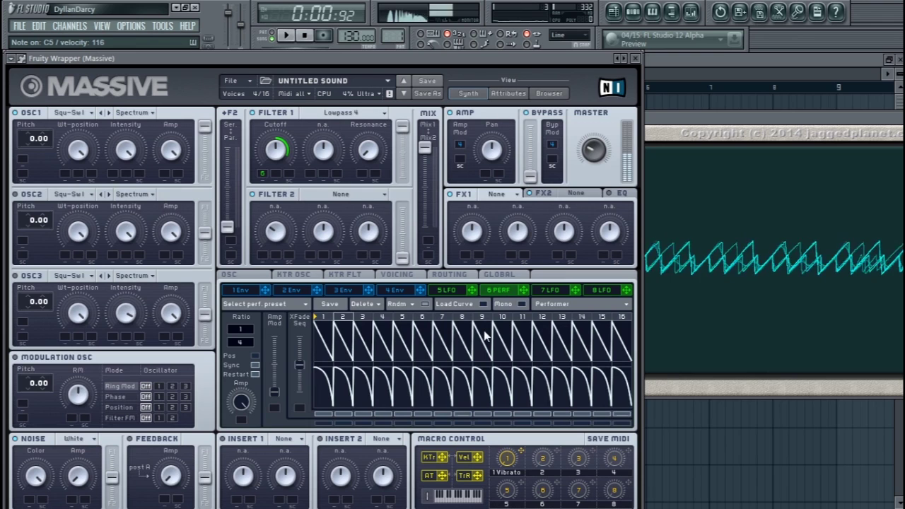
drag(246, 342, 246, 348)
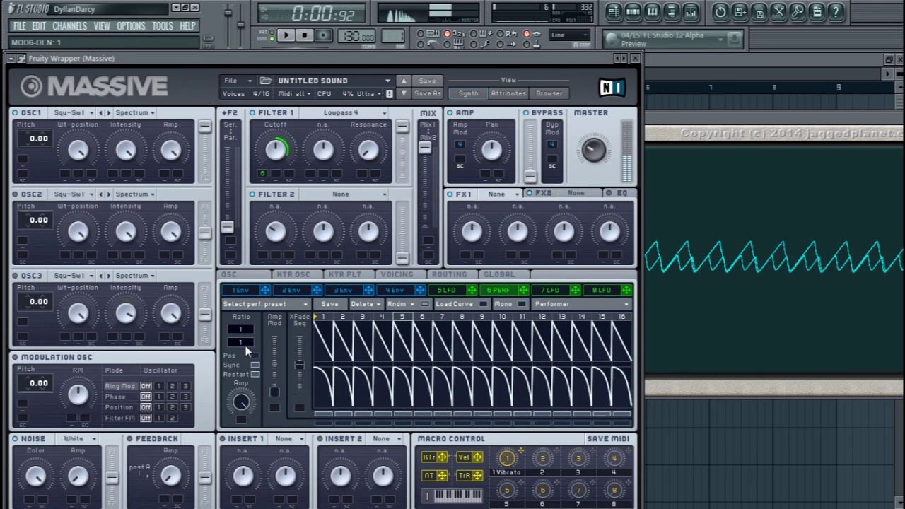
scroll(247, 343, up, 1)
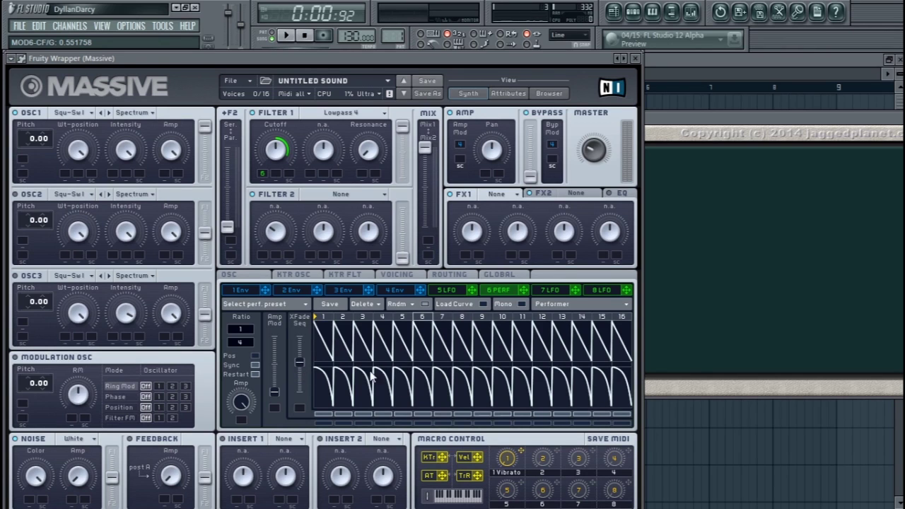
Set the Performer's XFade Seq to about 0.61 and switch off the first three step buttons in the upper row.
click(444, 290)
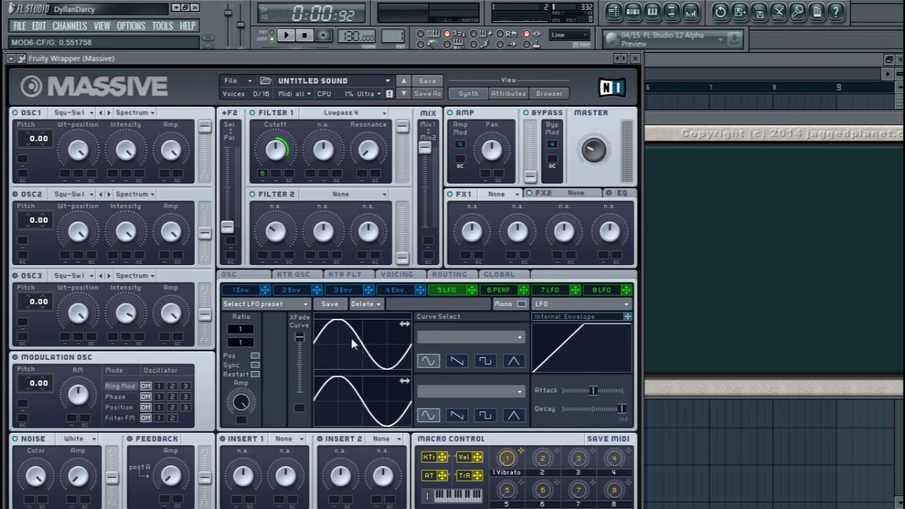
click(519, 289)
mouse_move(300, 367)
mouse_down()
mouse_move(301, 336)
mouse_move(300, 365)
mouse_up()
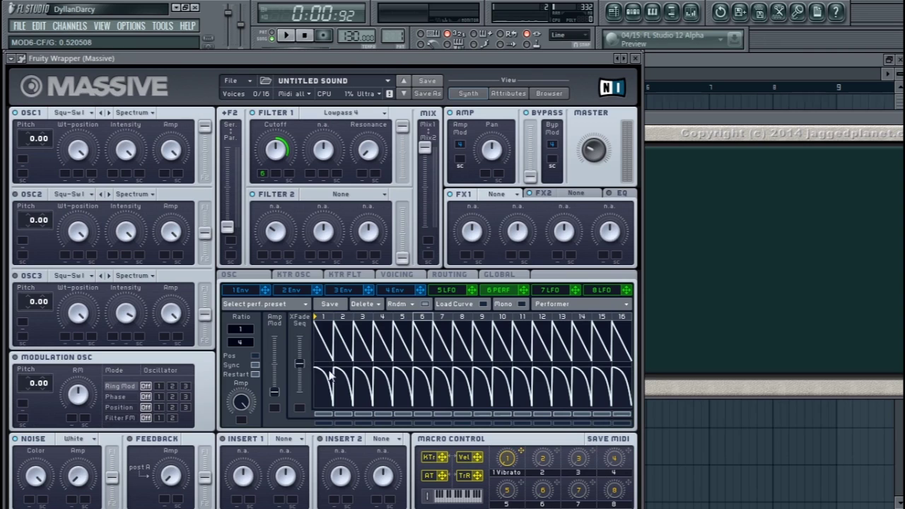
drag(302, 372, 302, 365)
click(362, 414)
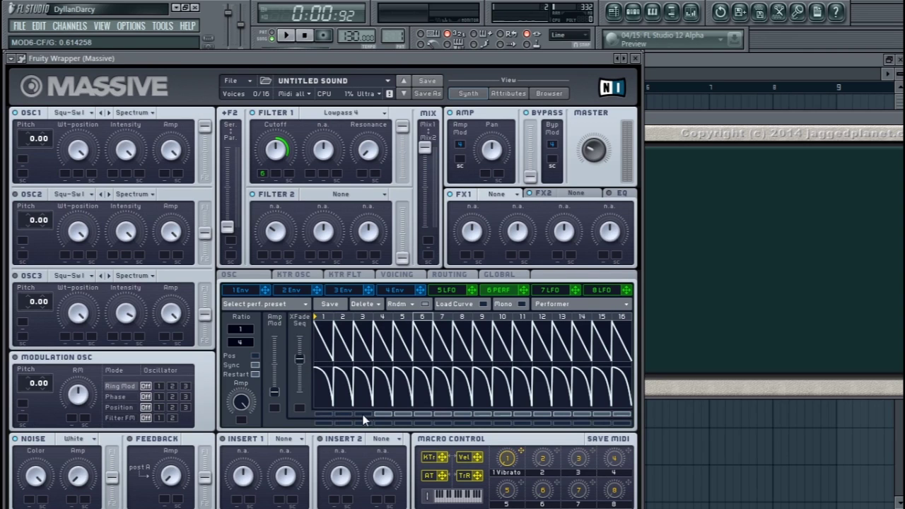
Switch the upper-row buttons for steps 1 to 3 back on and lower the Performer's XFade Seq to 0.
click(380, 414)
click(363, 414)
click(346, 414)
click(327, 414)
drag(298, 395, 295, 411)
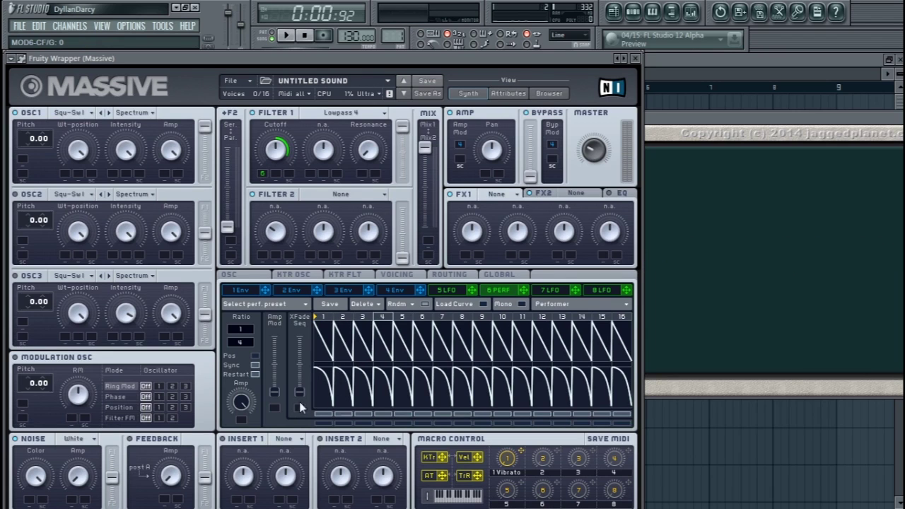
Switch off the upper-row buttons for steps 1 to 7 and raise XFade Seq to about halfway.
click(323, 415)
click(343, 413)
click(362, 414)
click(382, 414)
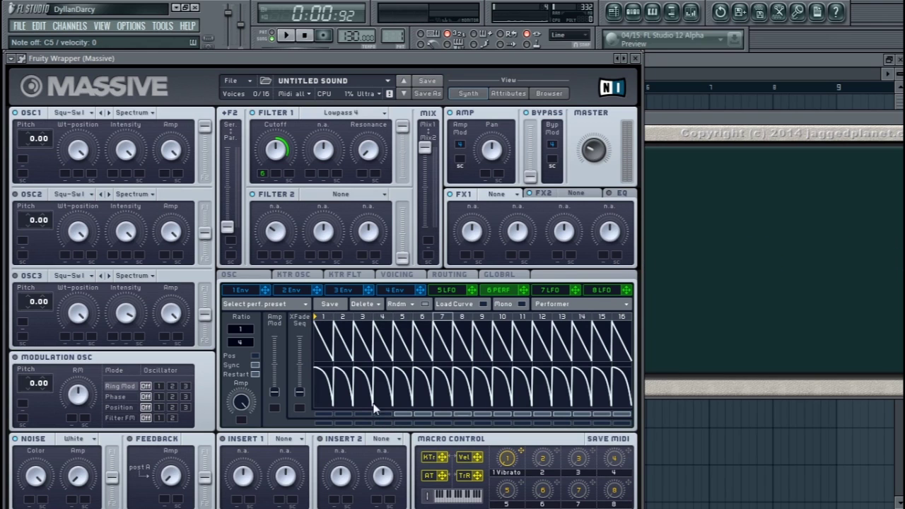
click(420, 415)
click(447, 415)
drag(298, 393, 303, 368)
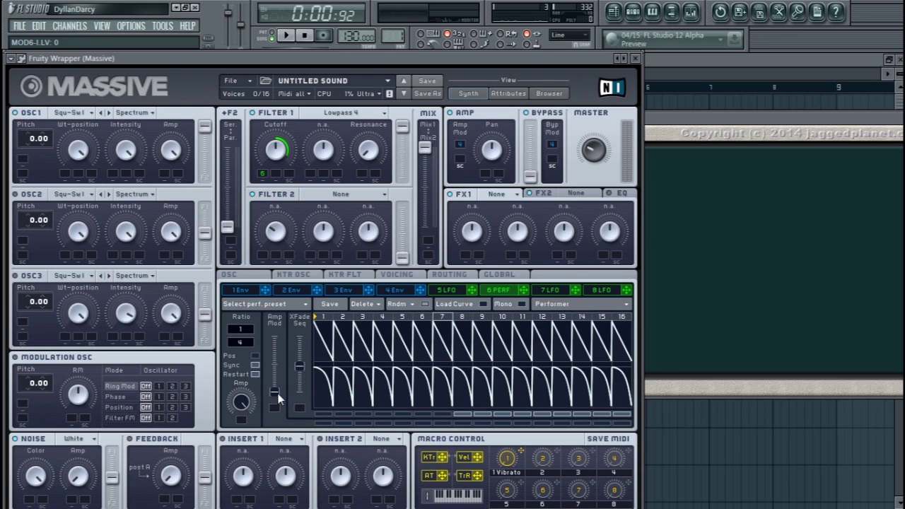
Switch on the lower-row buttons for steps 1 to 7 and vary the Performer's Amp Mod while playing notes.
drag(325, 431, 447, 429)
key(z)
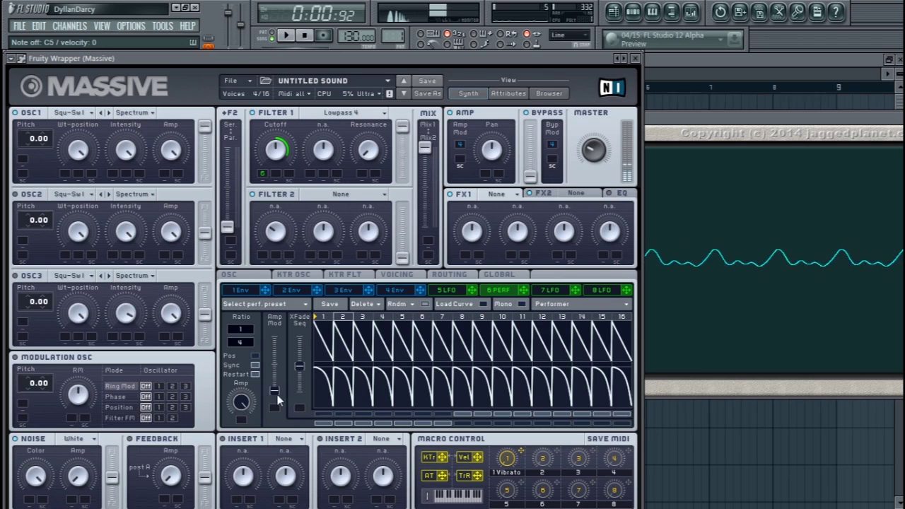
drag(273, 393, 279, 374)
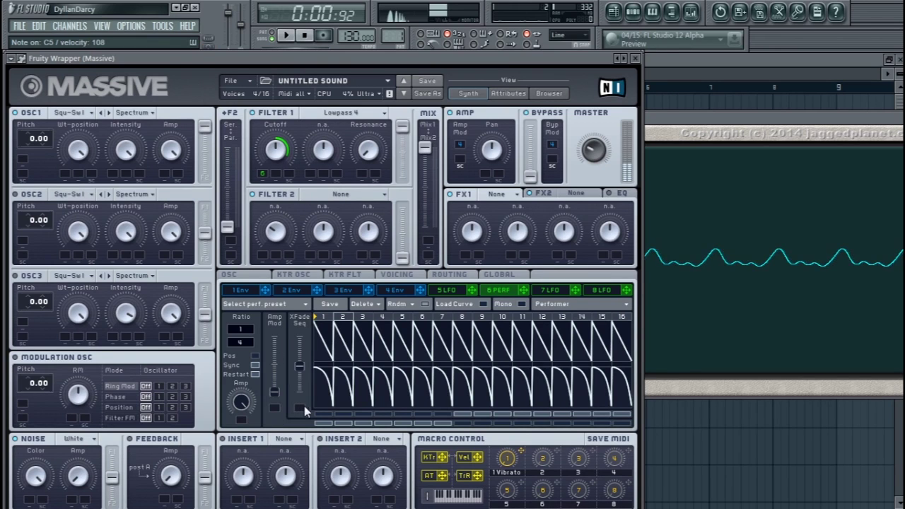
Leave only the lower-row buttons for steps 2, 4 and 6 on and set Amp Mod to about 0.44, playing a note.
click(322, 423)
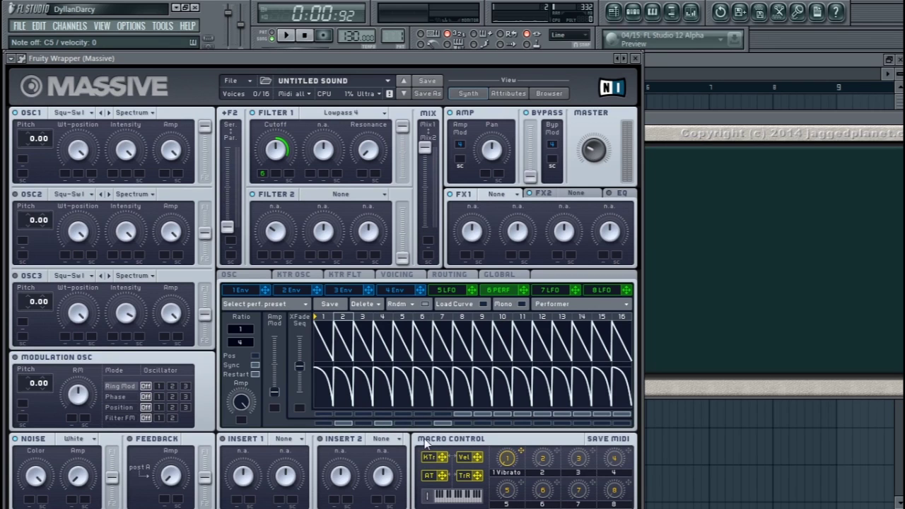
key(z)
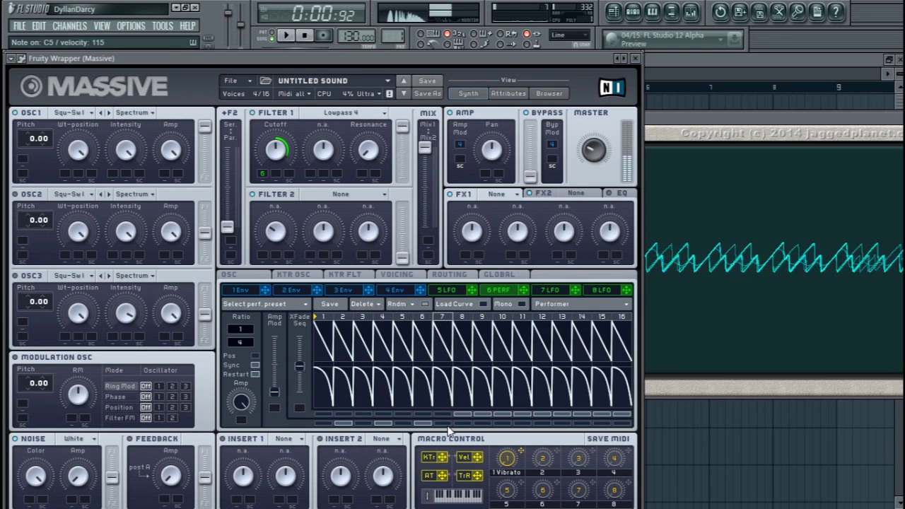
drag(275, 374, 278, 366)
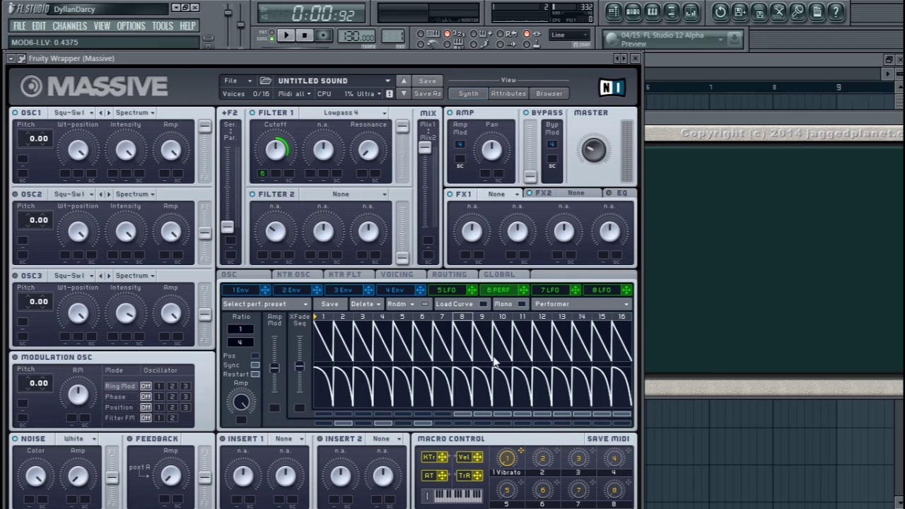
Turn off the Performer's Sync and load a mix of square, multi-peak and decaying curves into steps 1 to 9 of the upper sequence.
click(483, 305)
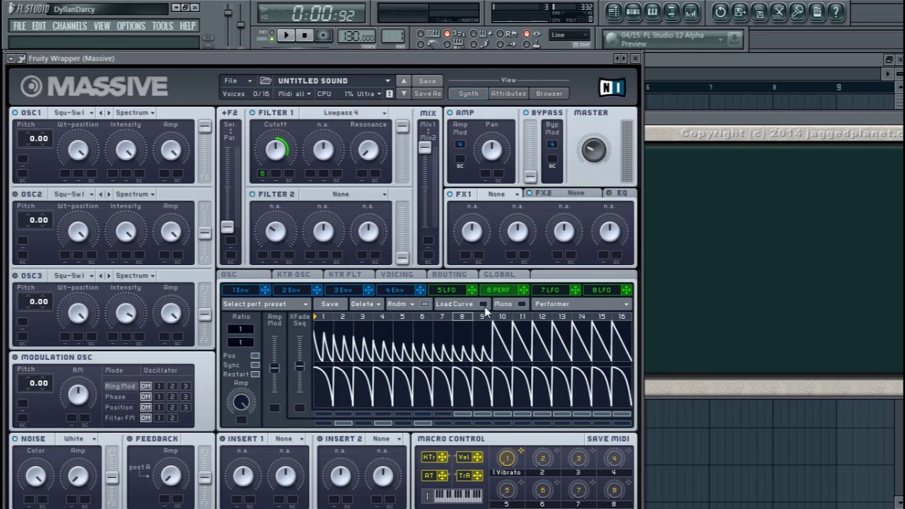
click(254, 365)
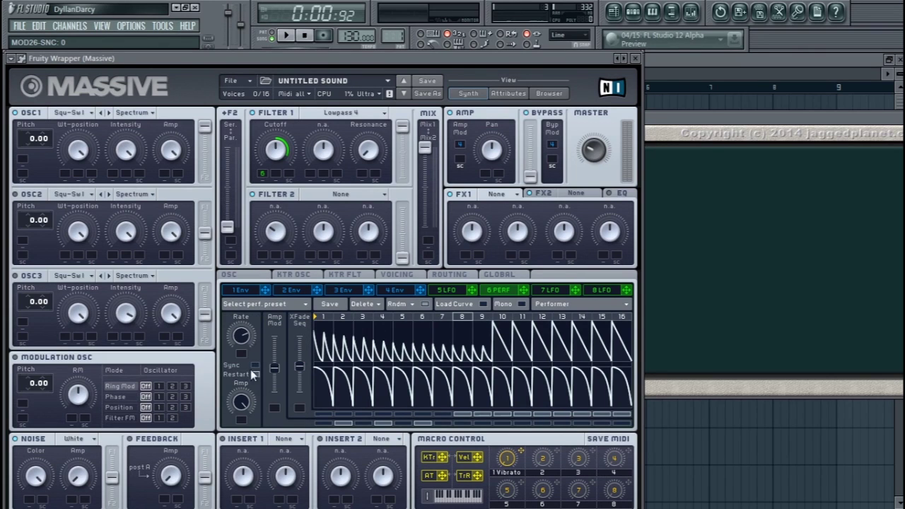
click(483, 306)
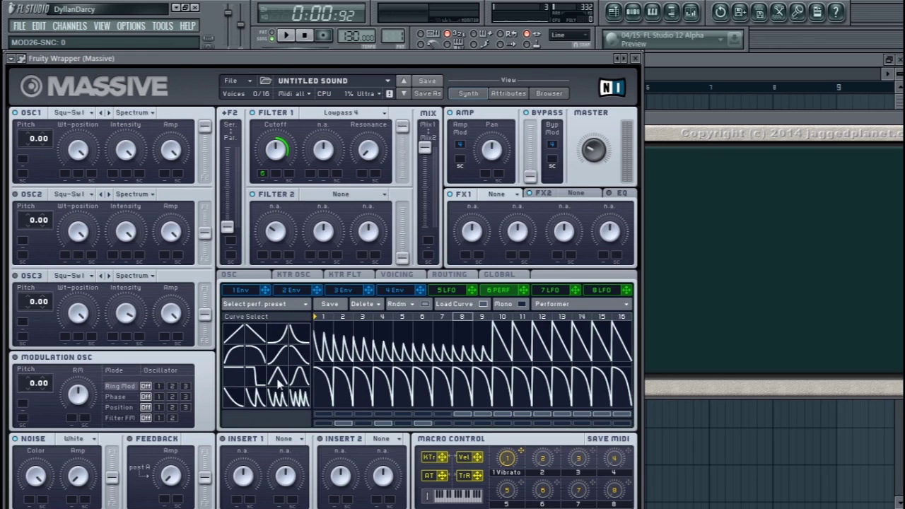
drag(258, 388, 349, 359)
drag(280, 403, 425, 338)
drag(304, 399, 443, 354)
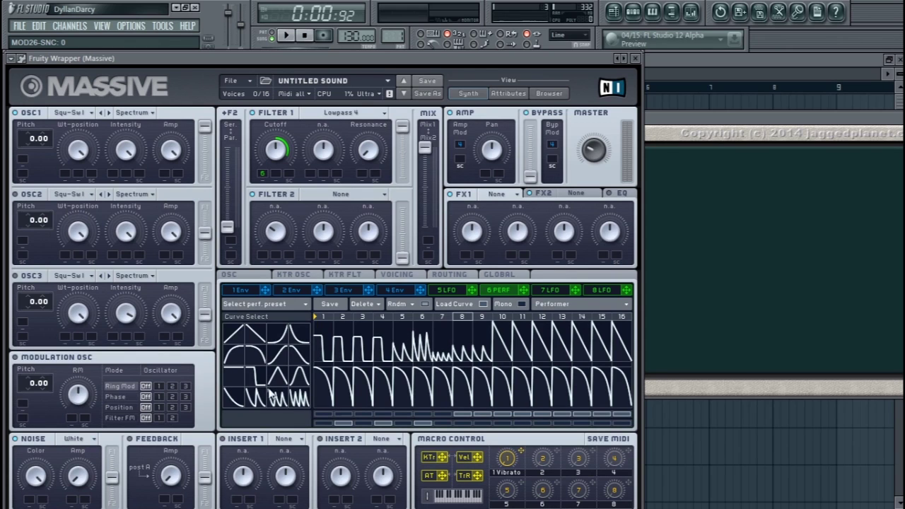
drag(235, 402, 469, 353)
drag(259, 381, 480, 343)
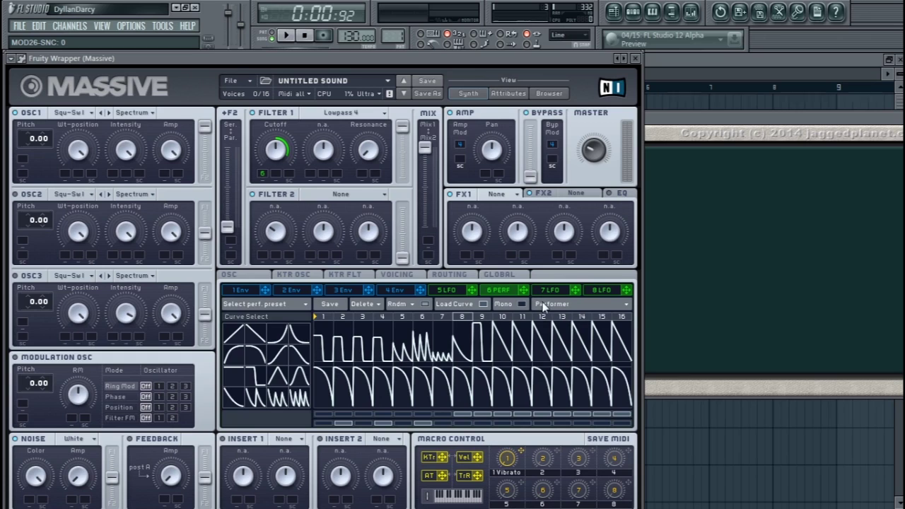
Load the triangle curve into step 2 of the upper sequence and play a note with the Performer routed to Filter 1's Cutoff.
drag(524, 294, 263, 172)
drag(278, 381, 345, 323)
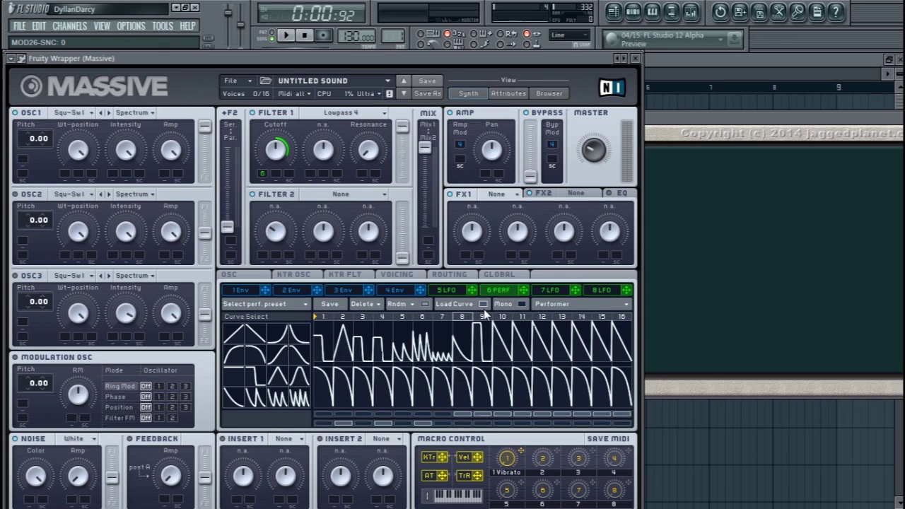
key(z)
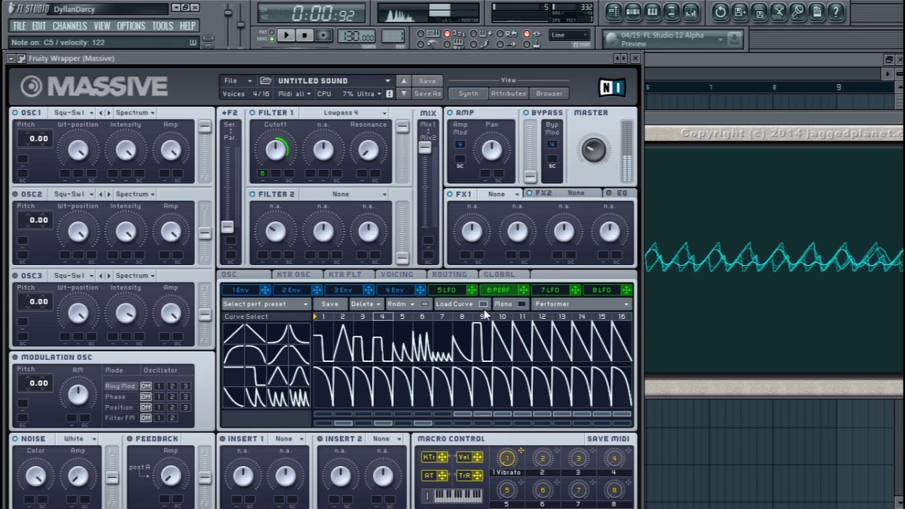
click(482, 304)
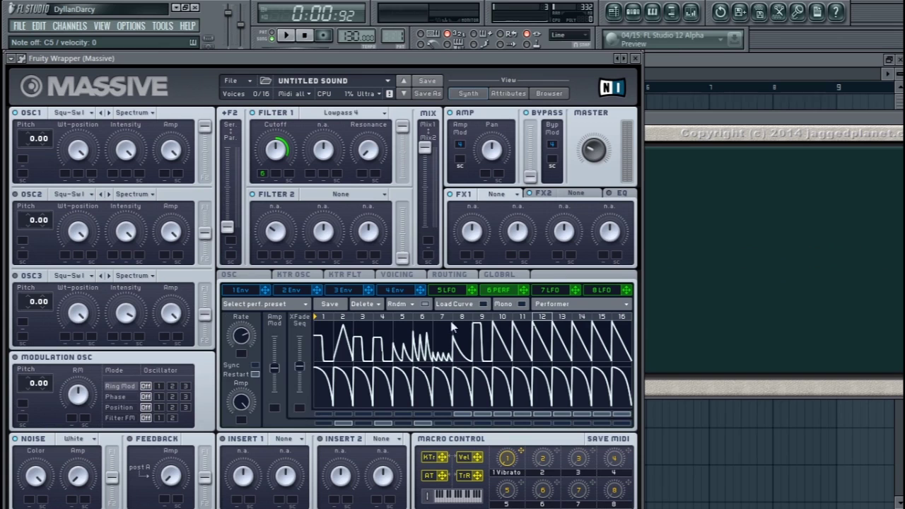
Turn the Performer's Sync back on with a ratio of 1/4 and play a note.
click(254, 365)
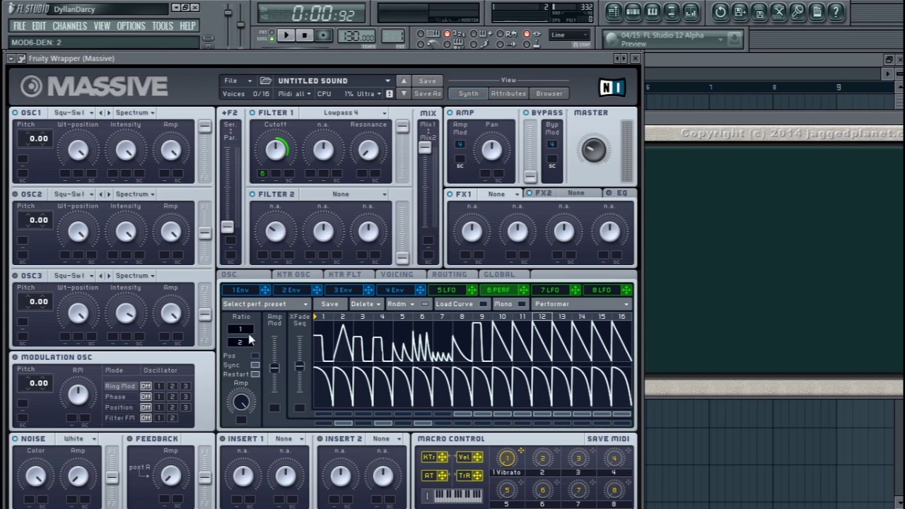
key(z)
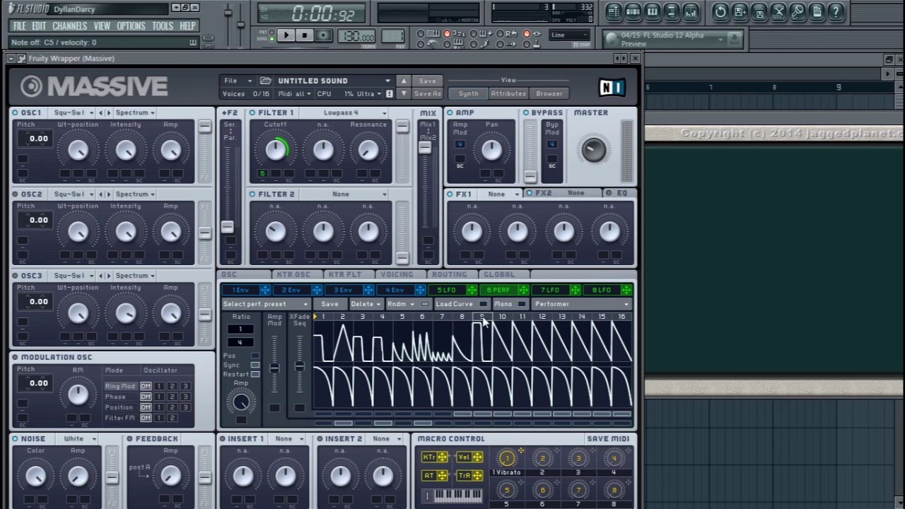
click(415, 302)
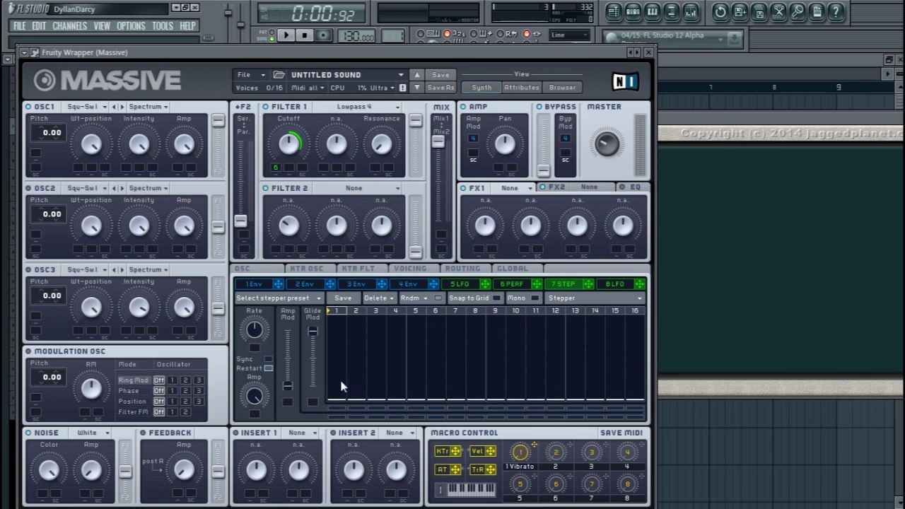
Draw rising and falling levels for steps 1 to 8 in modulator 7's Stepper and route it to Filter 1's Cutoff.
mouse_move(336, 391)
mouse_down()
mouse_move(408, 333)
mouse_move(421, 333)
mouse_move(457, 374)
mouse_move(478, 367)
mouse_up()
drag(587, 285, 279, 175)
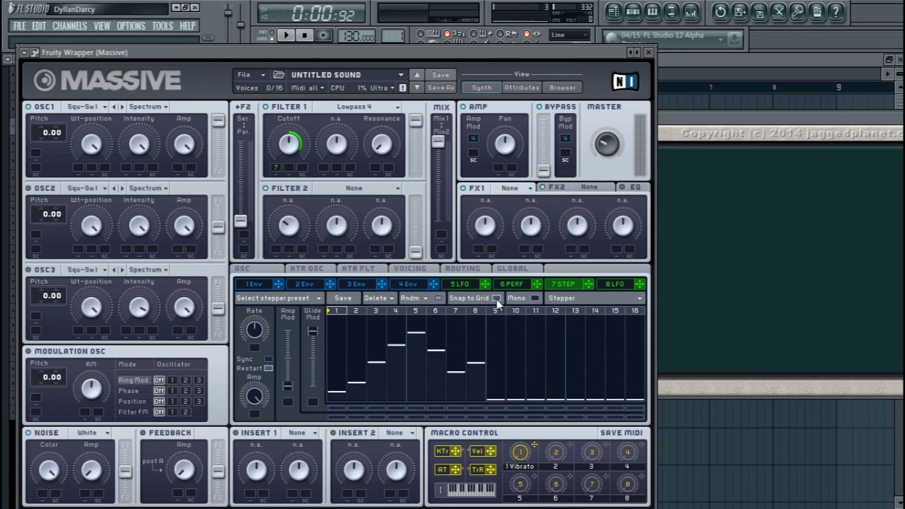
Try steps 1 and 2 of the Stepper at full level, and set step 1 to zero and step 2 to about a quarter.
drag(346, 395, 348, 316)
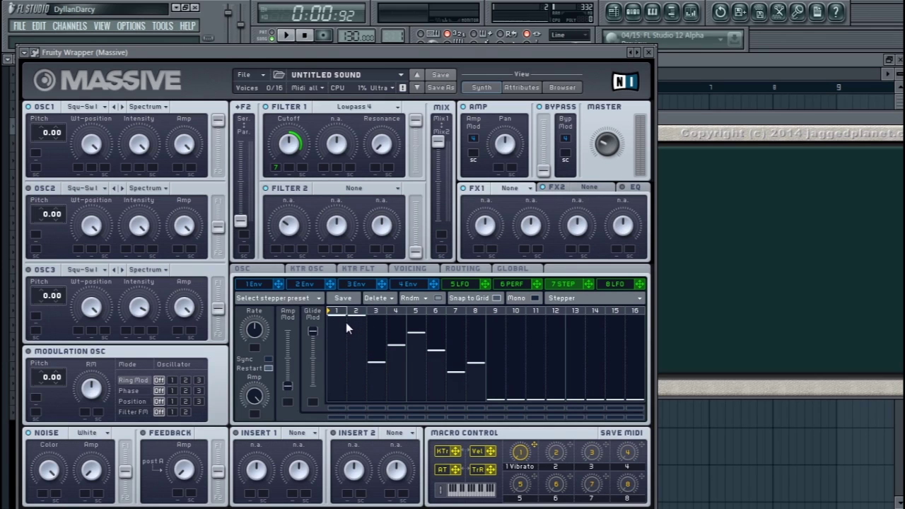
drag(338, 326, 337, 405)
drag(358, 352, 352, 382)
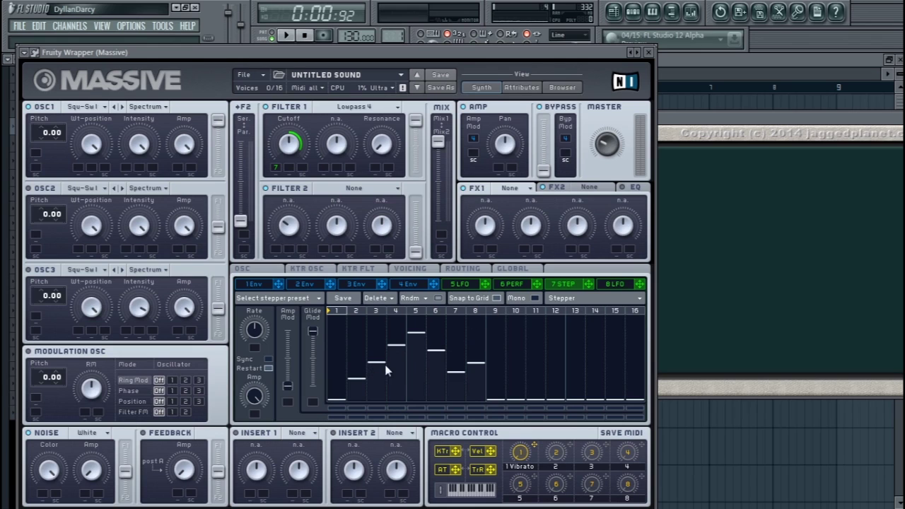
drag(336, 400, 335, 401)
drag(336, 404, 377, 423)
Compare the Stepper with the Performer and limit the Stepper's sequence to steps 1 to 4.
click(520, 285)
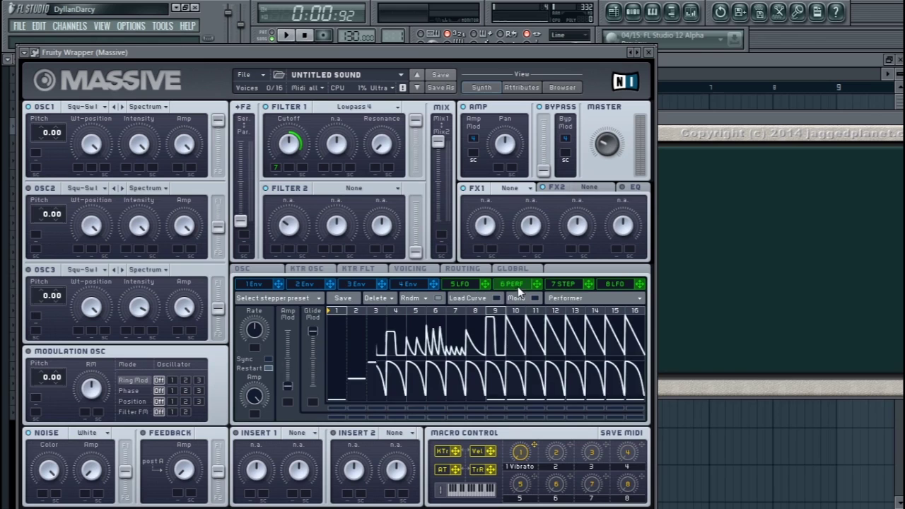
click(562, 285)
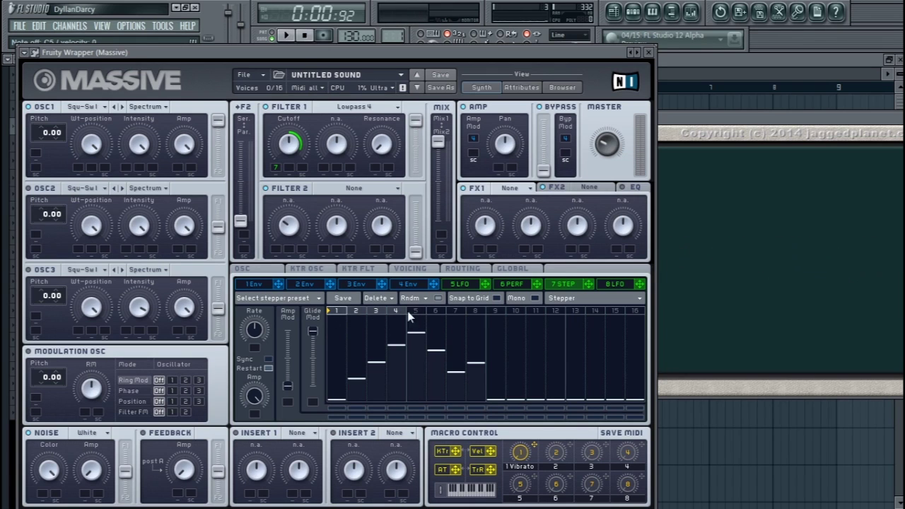
click(517, 287)
click(556, 285)
drag(327, 311, 382, 311)
click(524, 286)
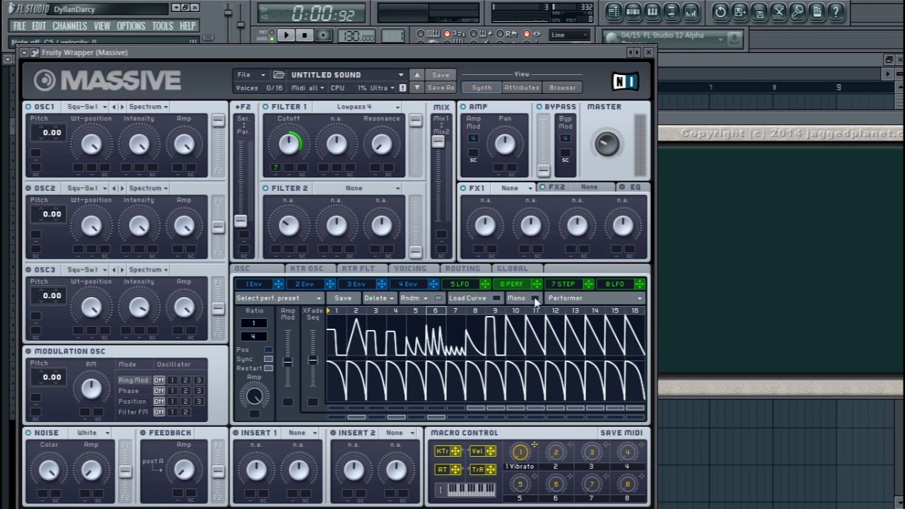
Switch on the Stepper's lower-row buttons for steps 1 to 6 and turn on its Sync at a ratio of 1/4.
click(560, 286)
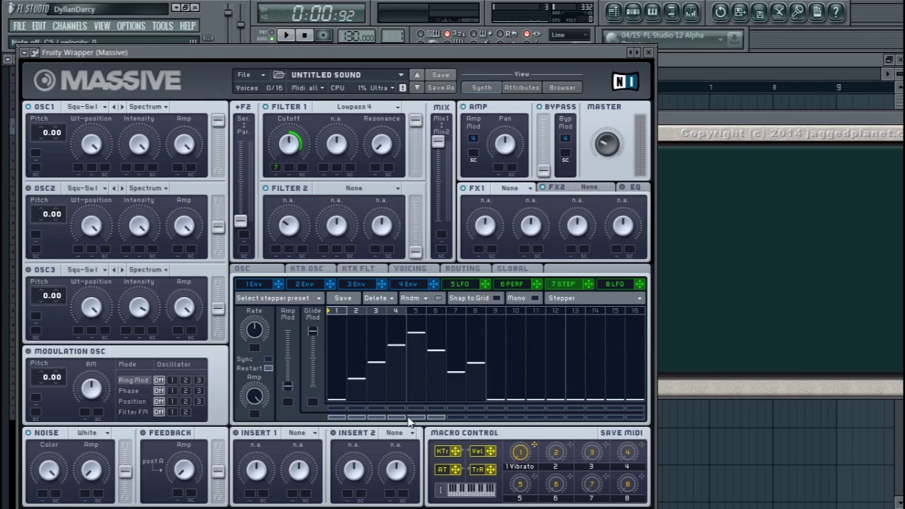
click(269, 359)
drag(263, 340, 260, 347)
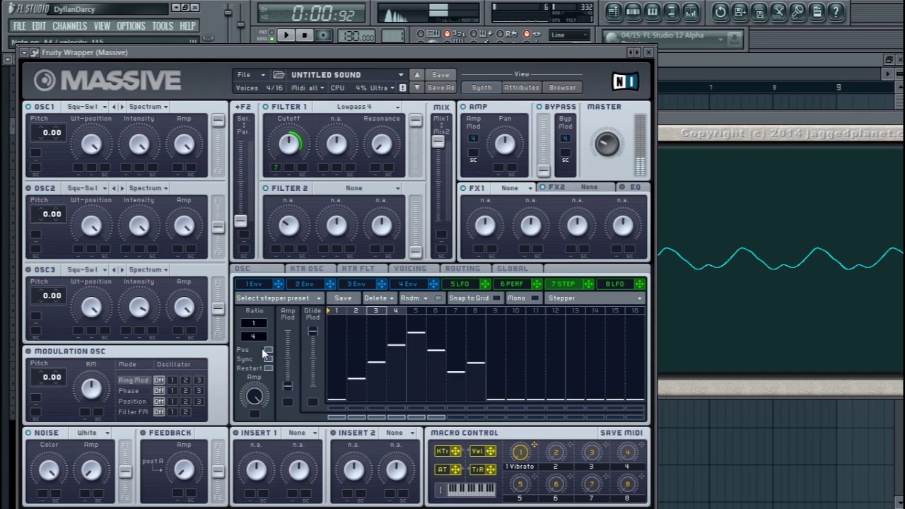
Raise the Stepper's Amp Mod to maximum and set Glide Mod slightly above halfway for steps 1 to 6 while playing notes.
drag(287, 388, 285, 311)
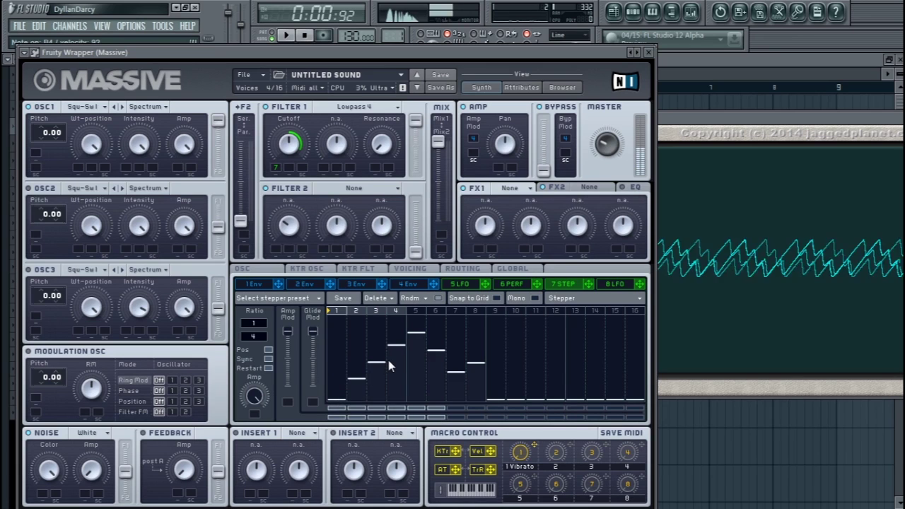
drag(313, 341, 314, 366)
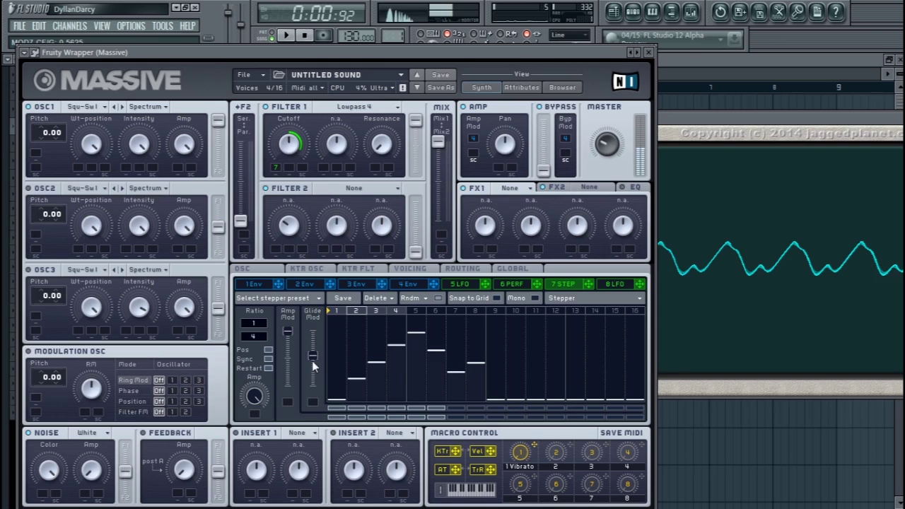
drag(312, 362, 312, 357)
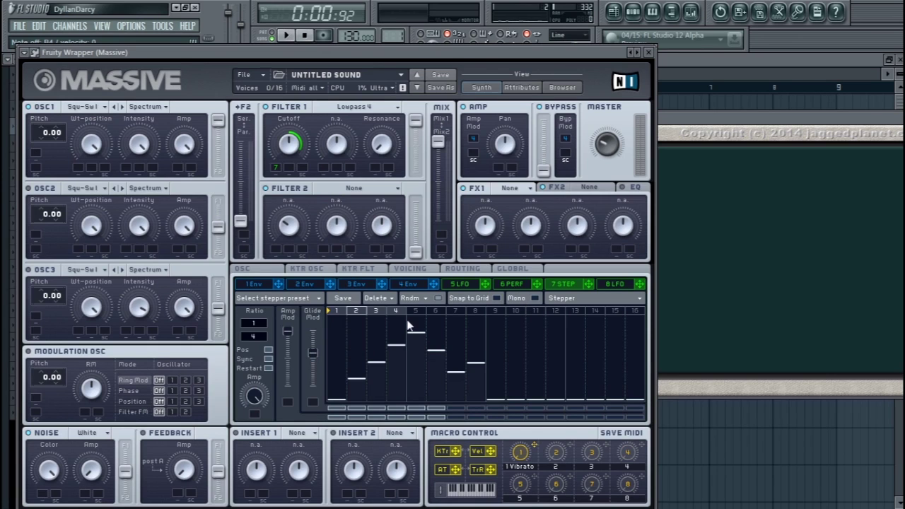
Randomize all of the Stepper's levels and glides, and repeat the randomization.
click(413, 298)
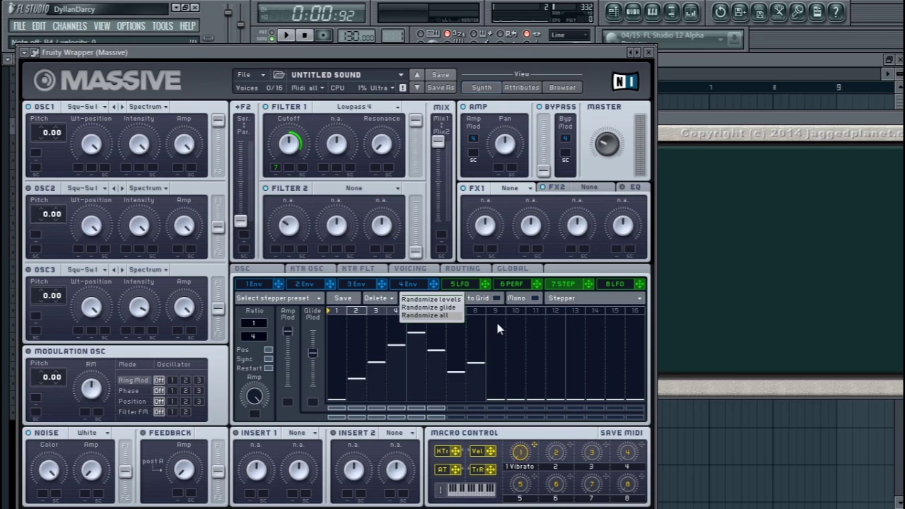
click(442, 316)
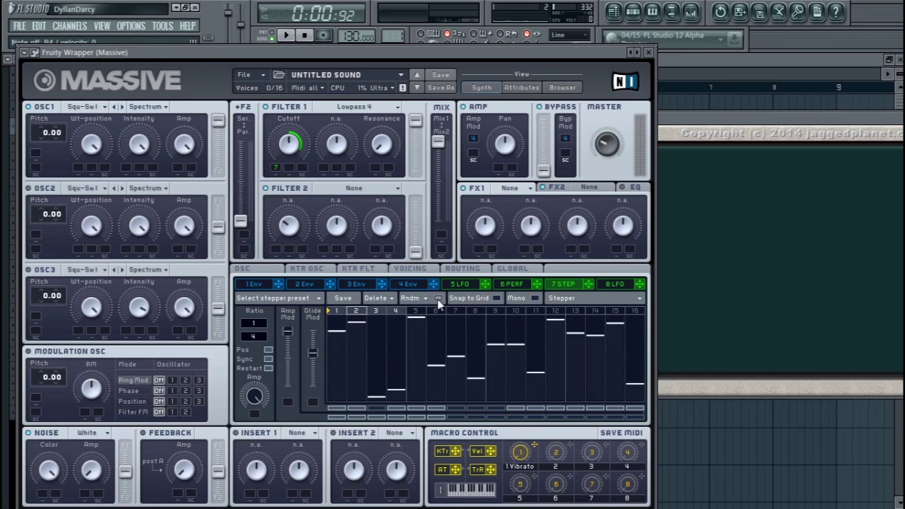
click(439, 300)
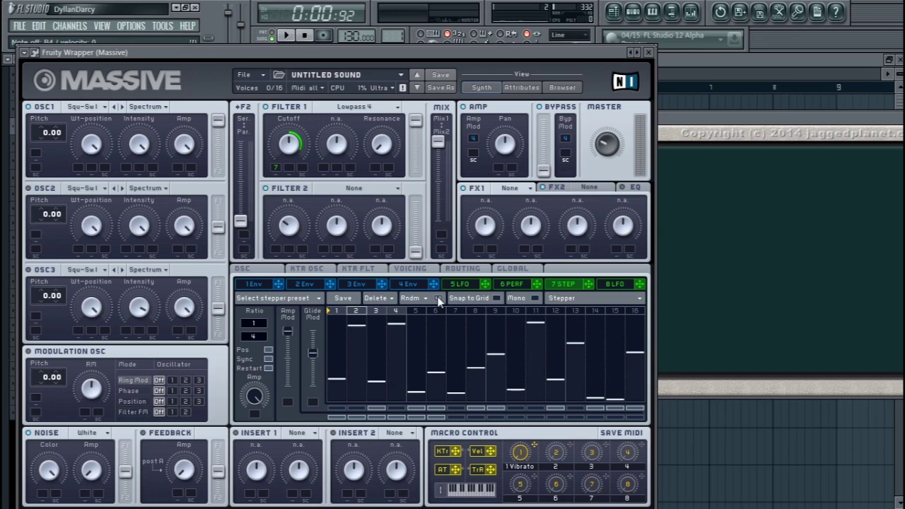
click(438, 300)
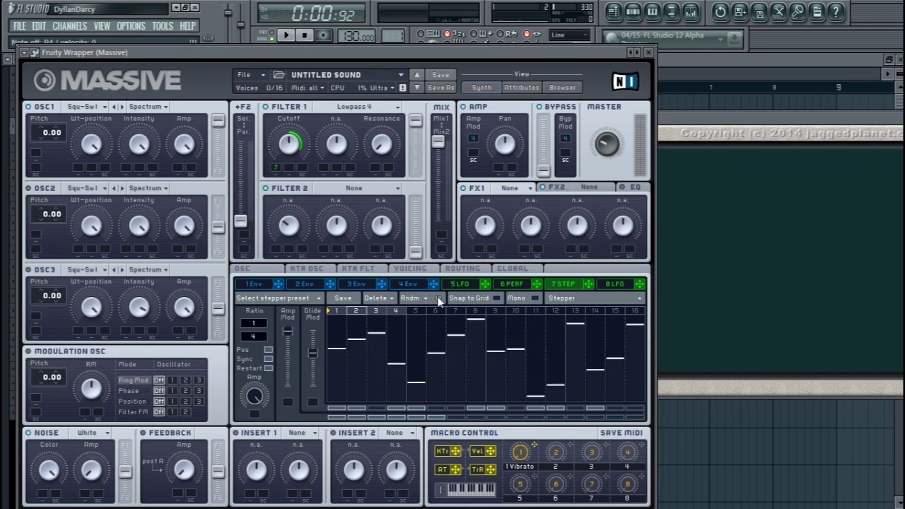